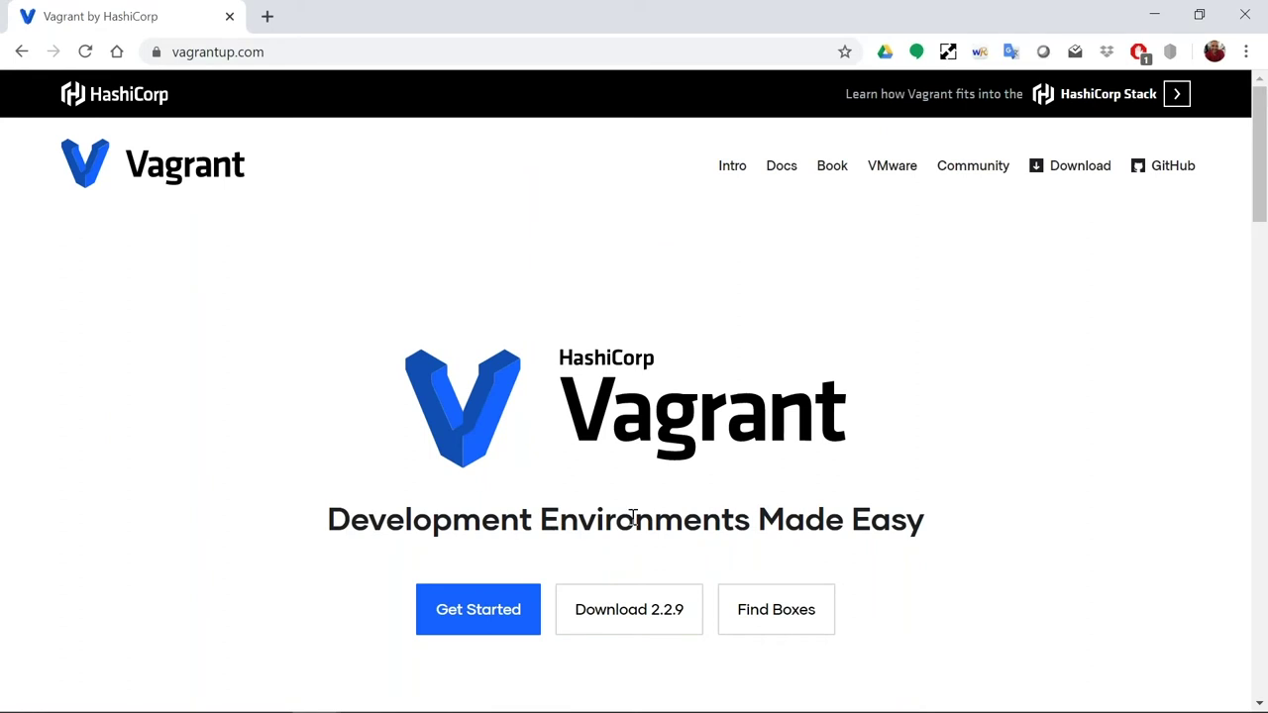
Examine the Vagrant homepage's Simple and Powerful section, especially the example commands vagrant init hashicorp/bionic64 and vagrant up.
scroll(632, 517, down, 3)
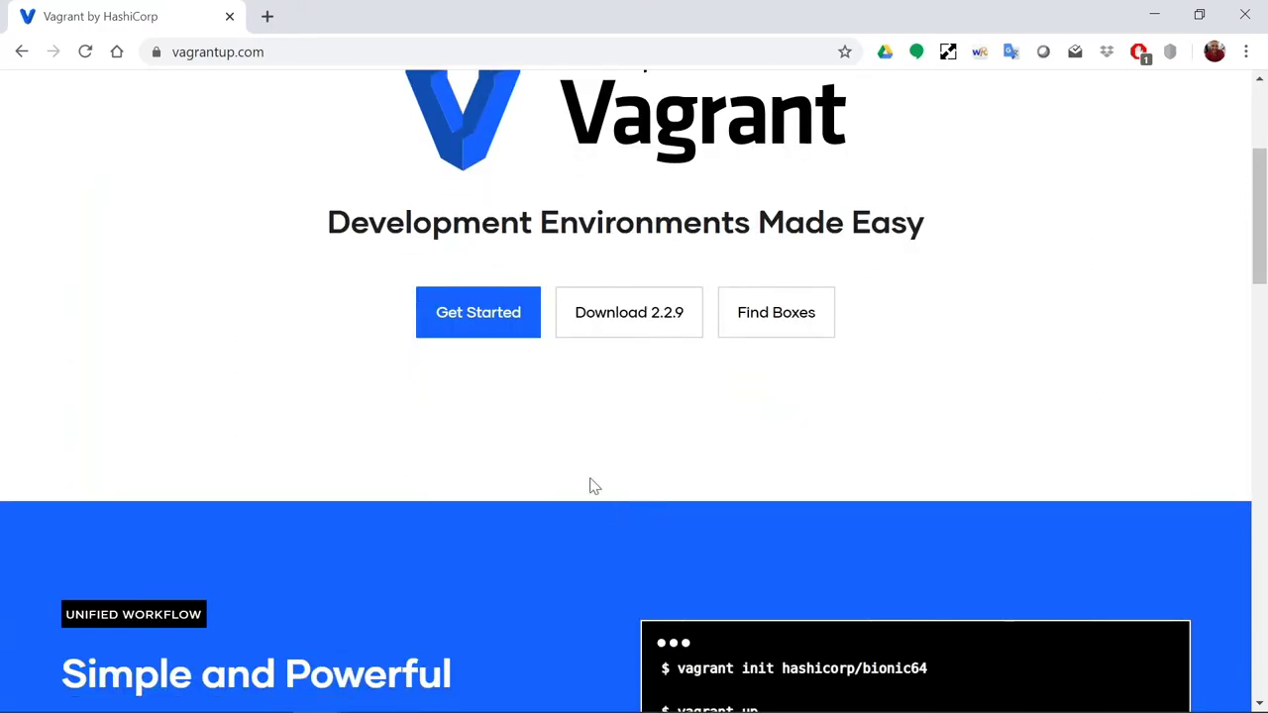
scroll(590, 486, down, 1)
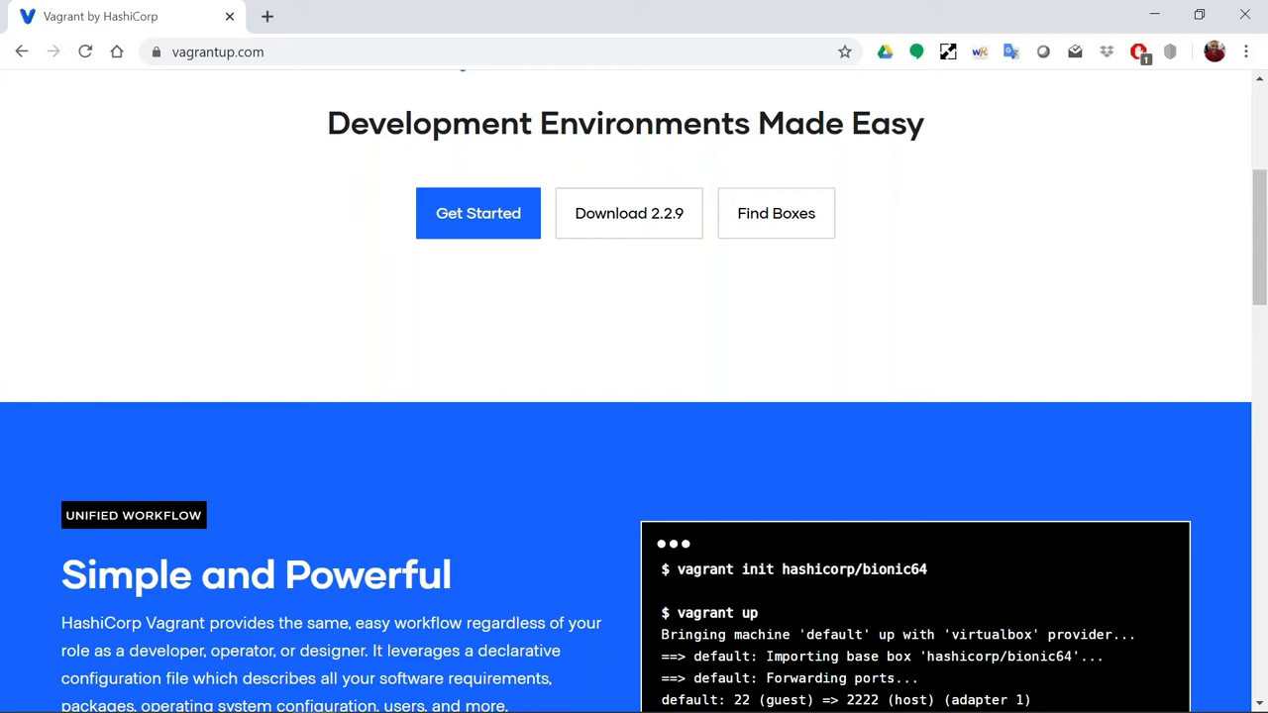
scroll(583, 424, down, 4)
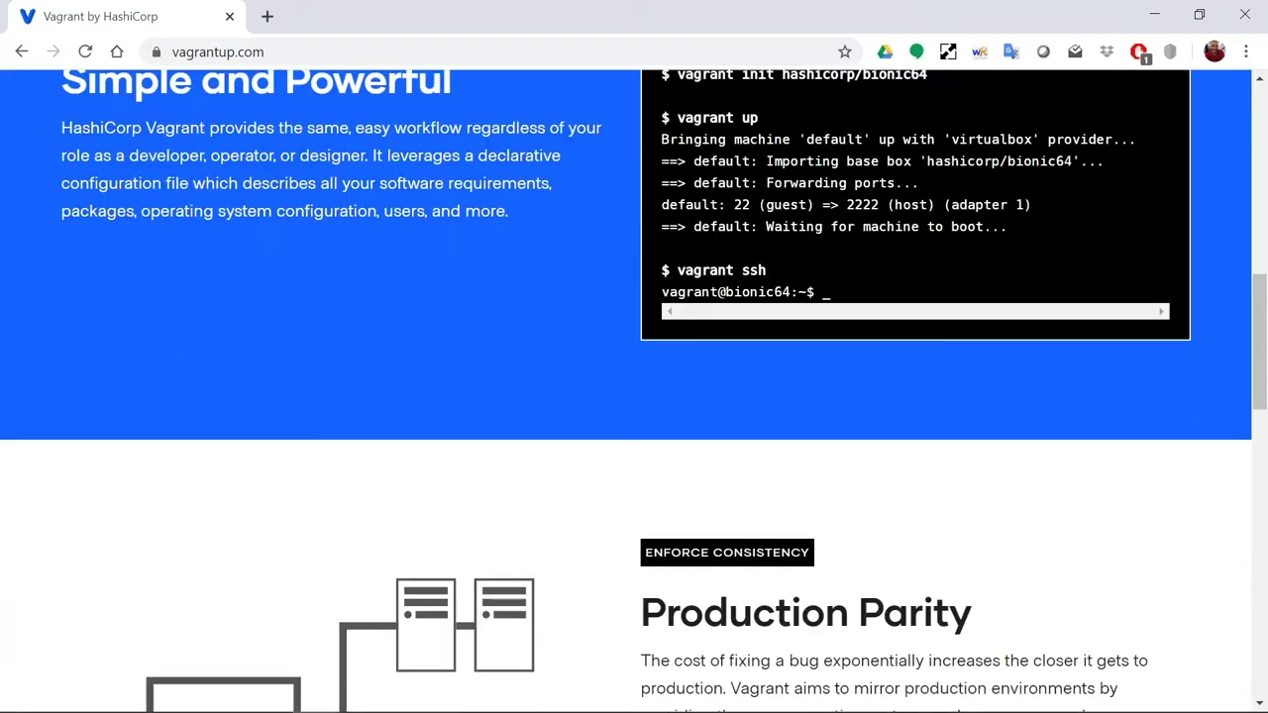
scroll(582, 424, up, 1)
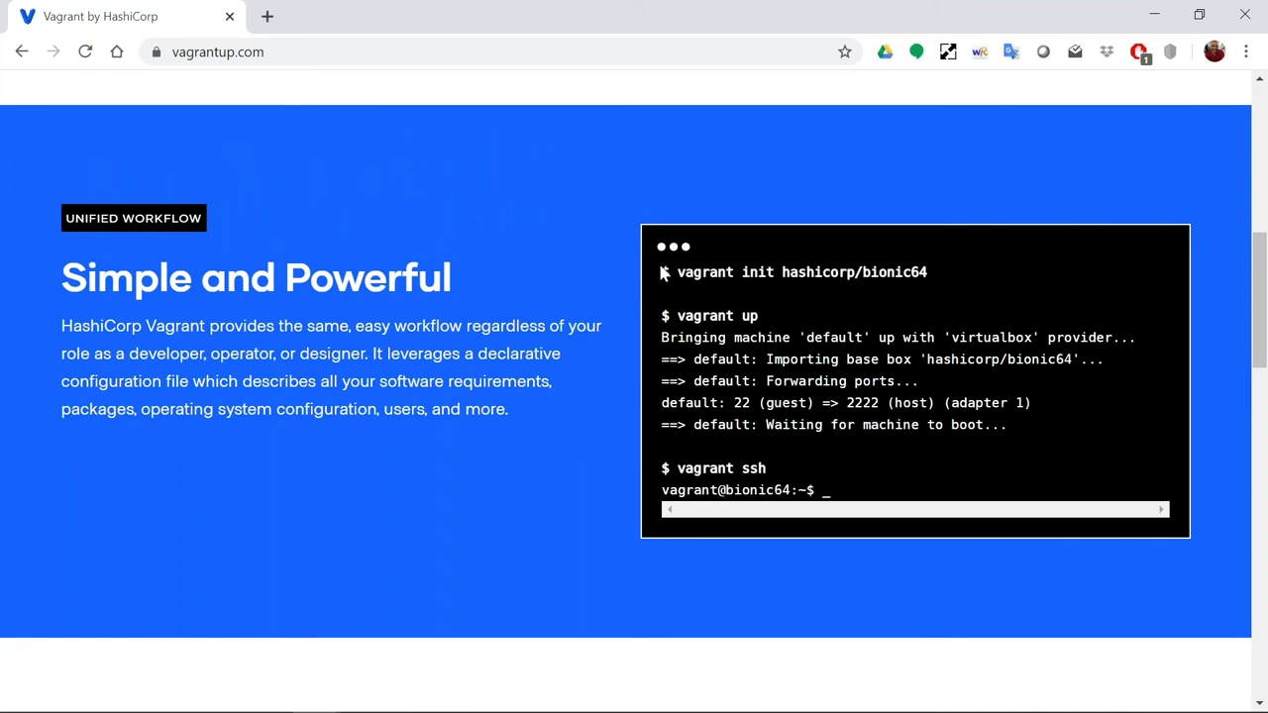
drag(678, 271, 928, 269)
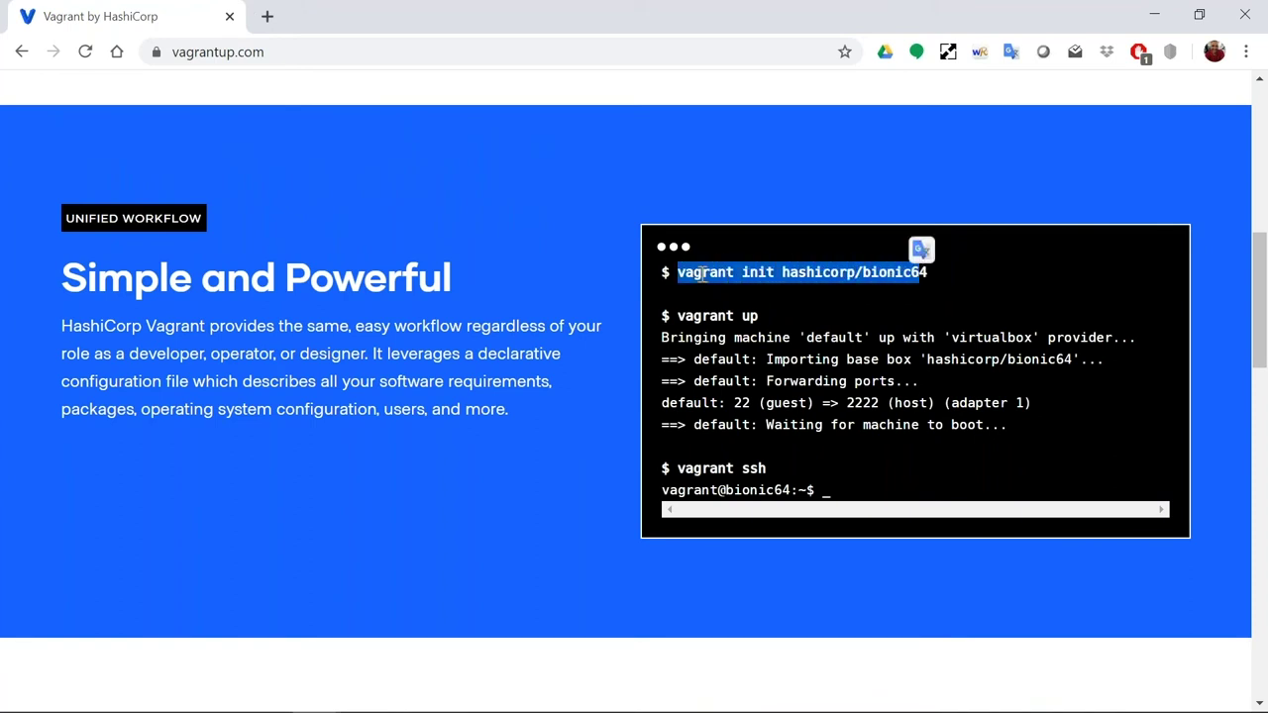
click(795, 270)
drag(783, 272, 931, 268)
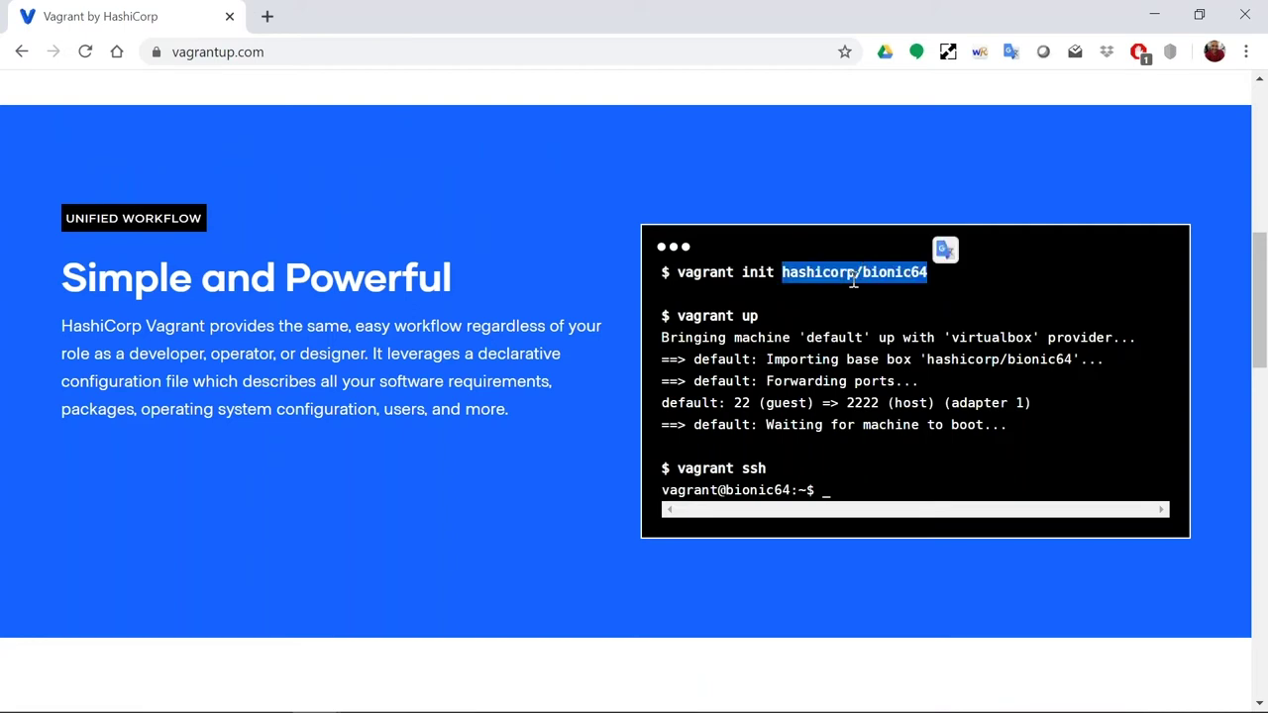
drag(759, 315, 679, 319)
scroll(603, 398, down, 3)
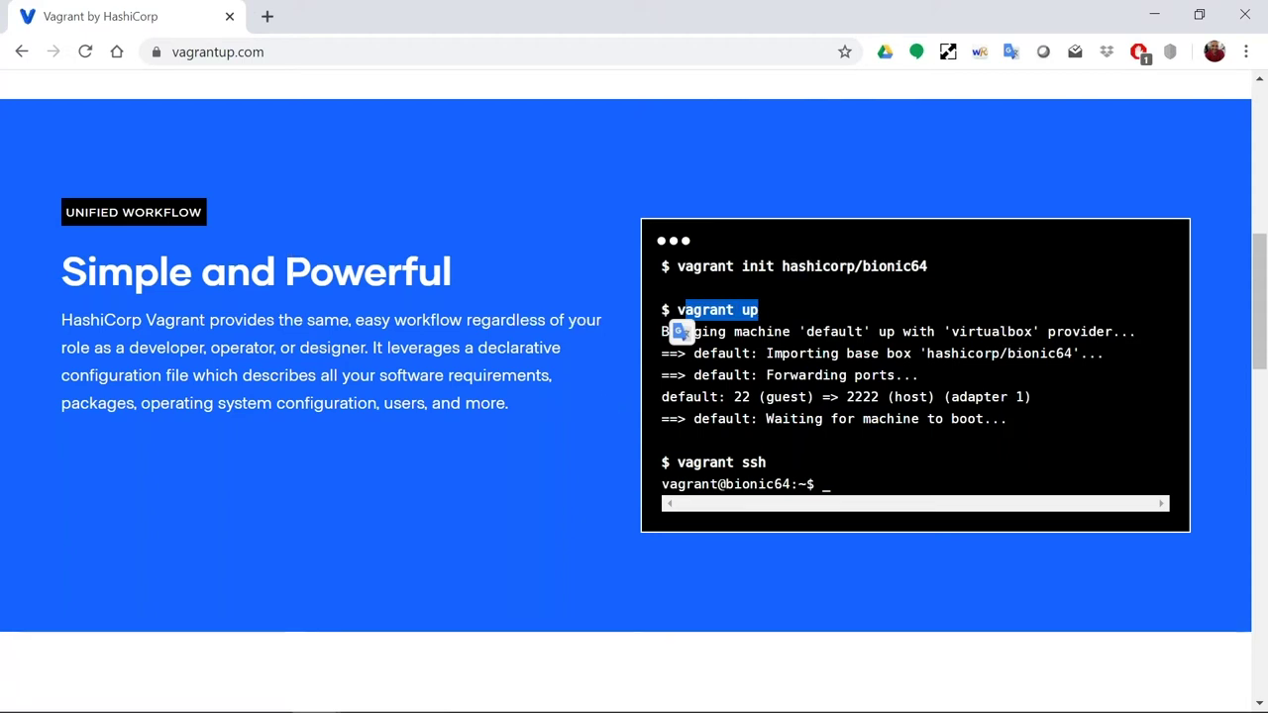
scroll(604, 397, down, 1)
scroll(604, 397, down, 1)
scroll(603, 397, up, 1)
scroll(634, 396, up, 5)
Switch to Visual Studio Code, expand the 02-Instalacion, vagrant_2vm and vagrant_provision folders, and widen the file explorer to fit the folder names.
click(1153, 15)
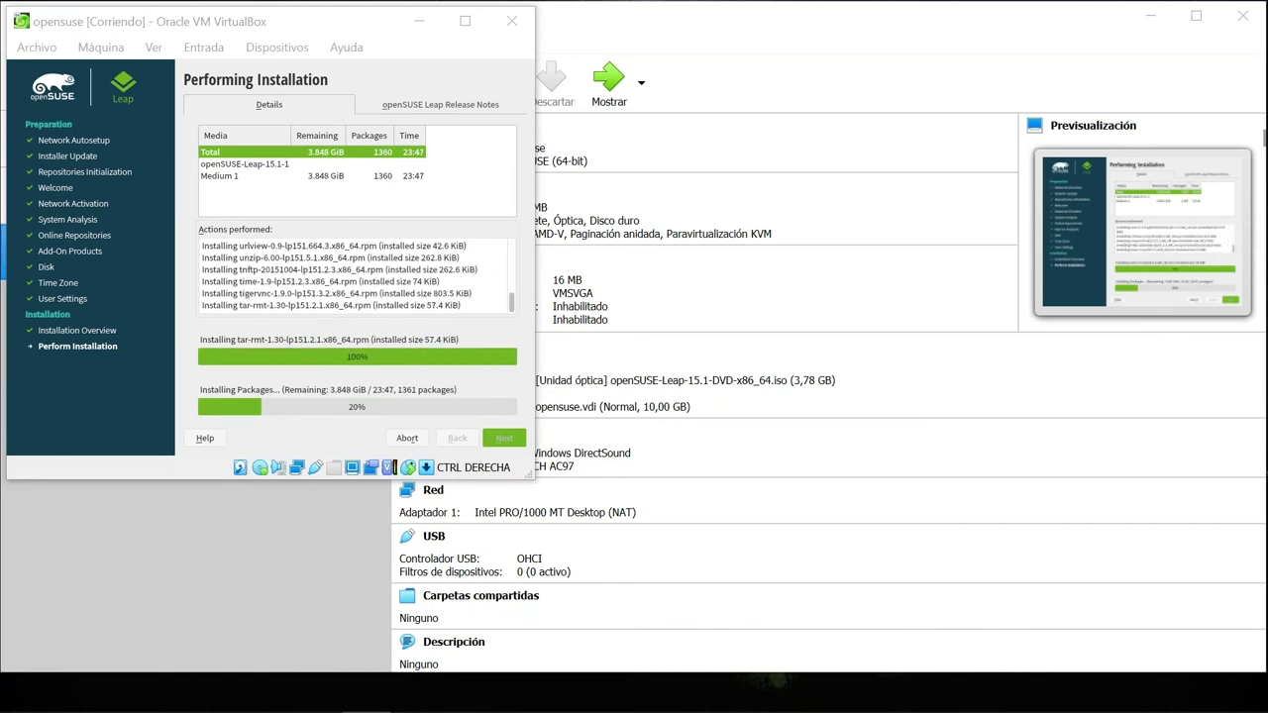
key(alt+Tab)
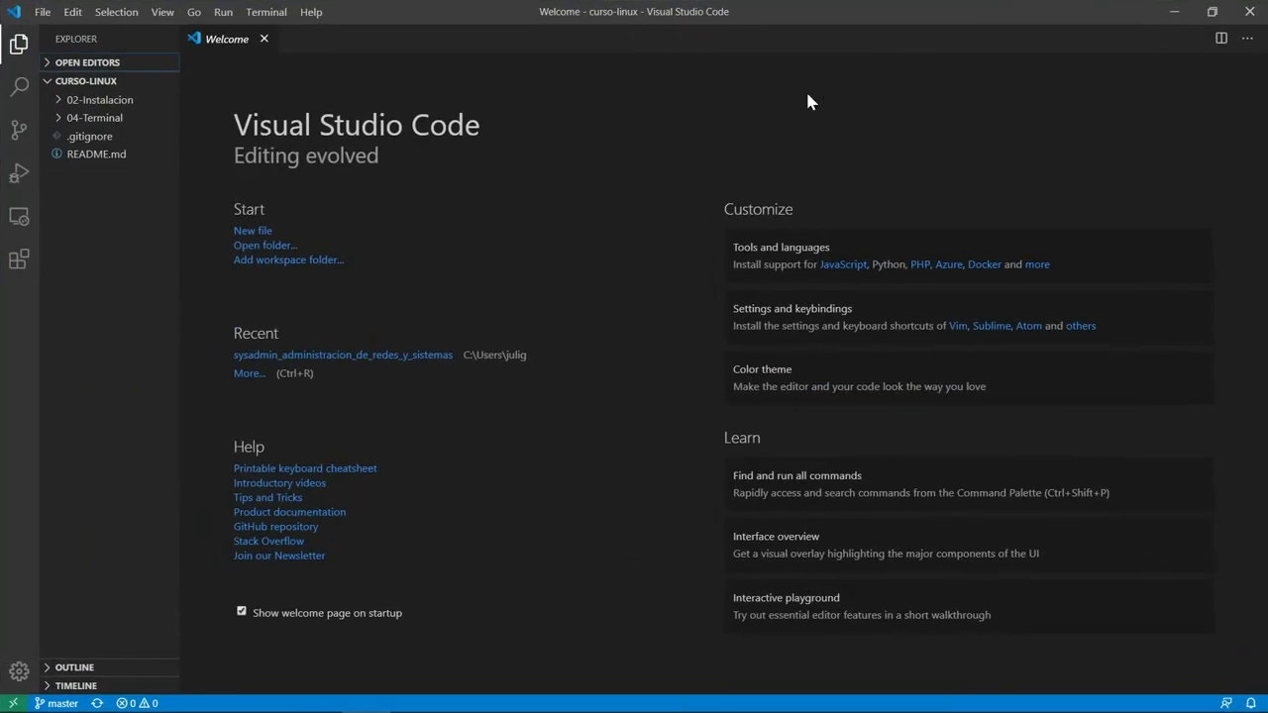
click(58, 102)
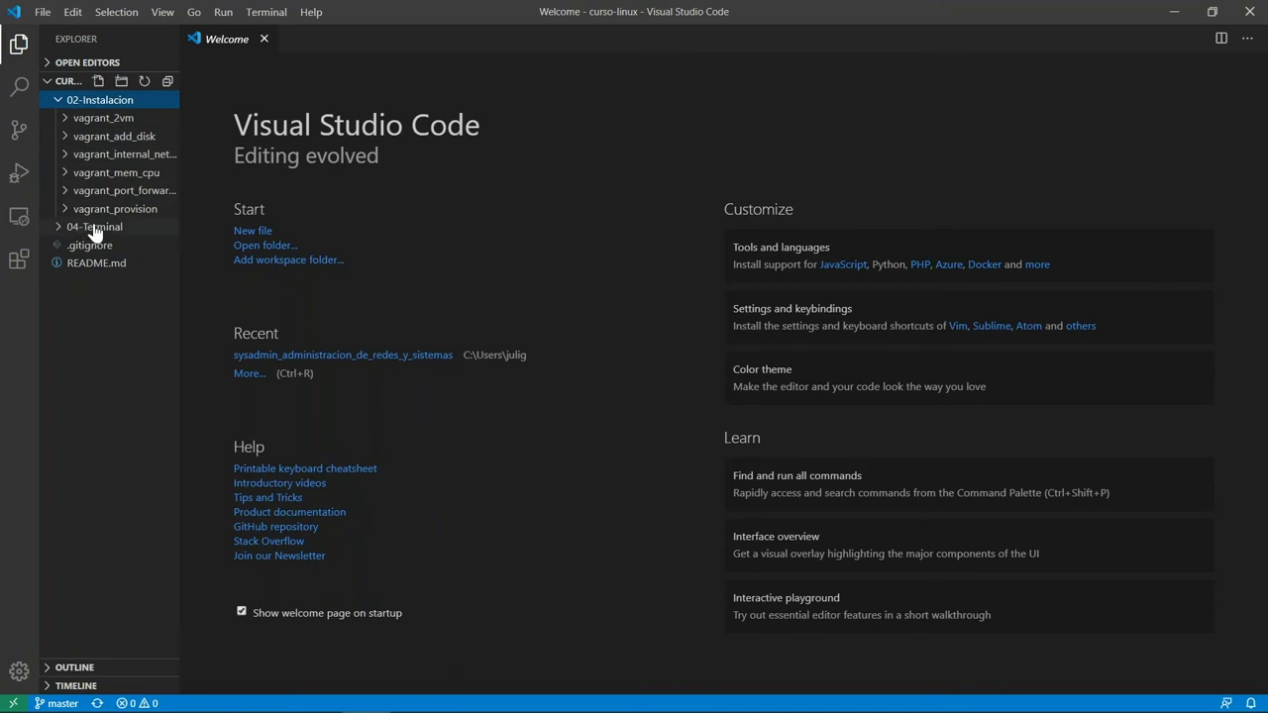
drag(190, 239, 267, 241)
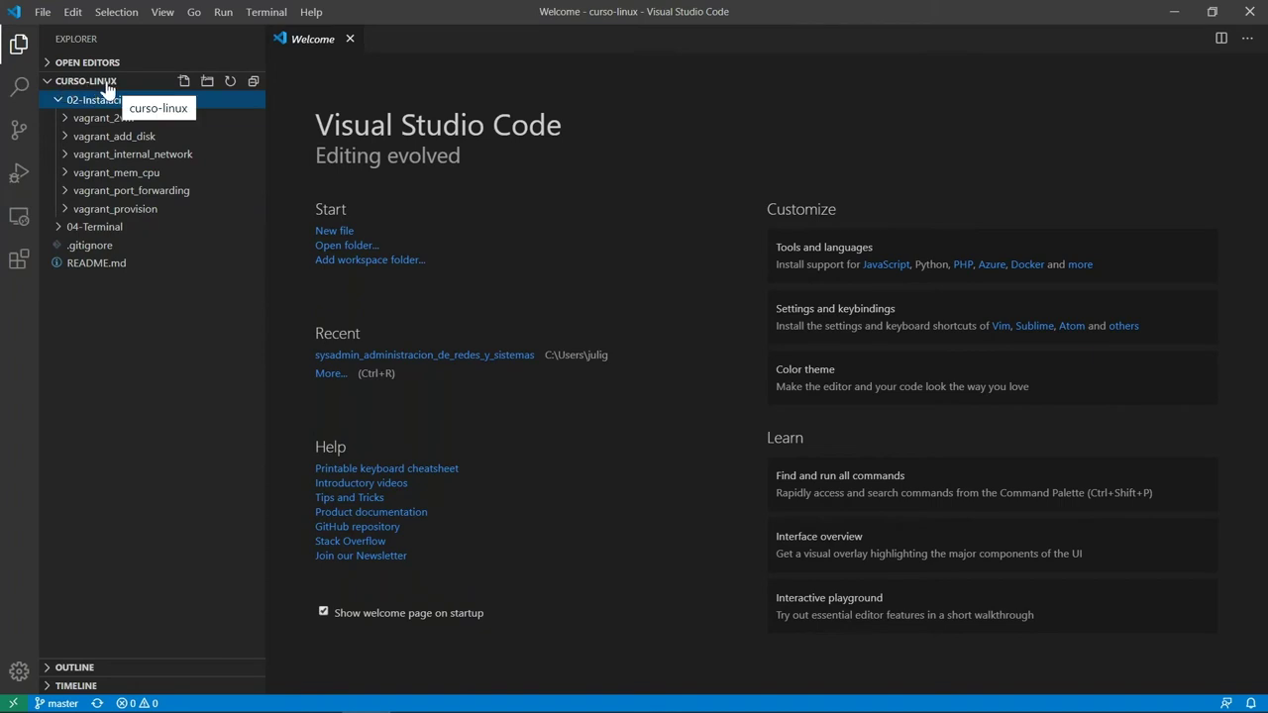
click(62, 121)
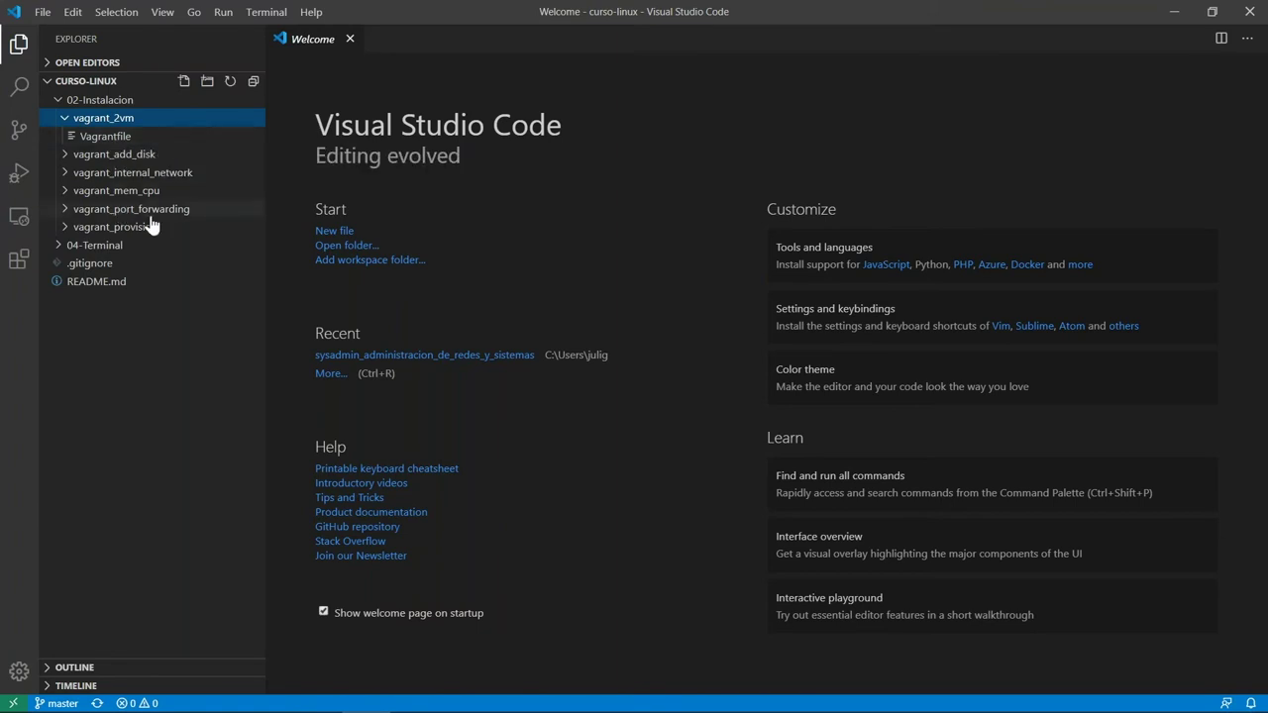
click(62, 230)
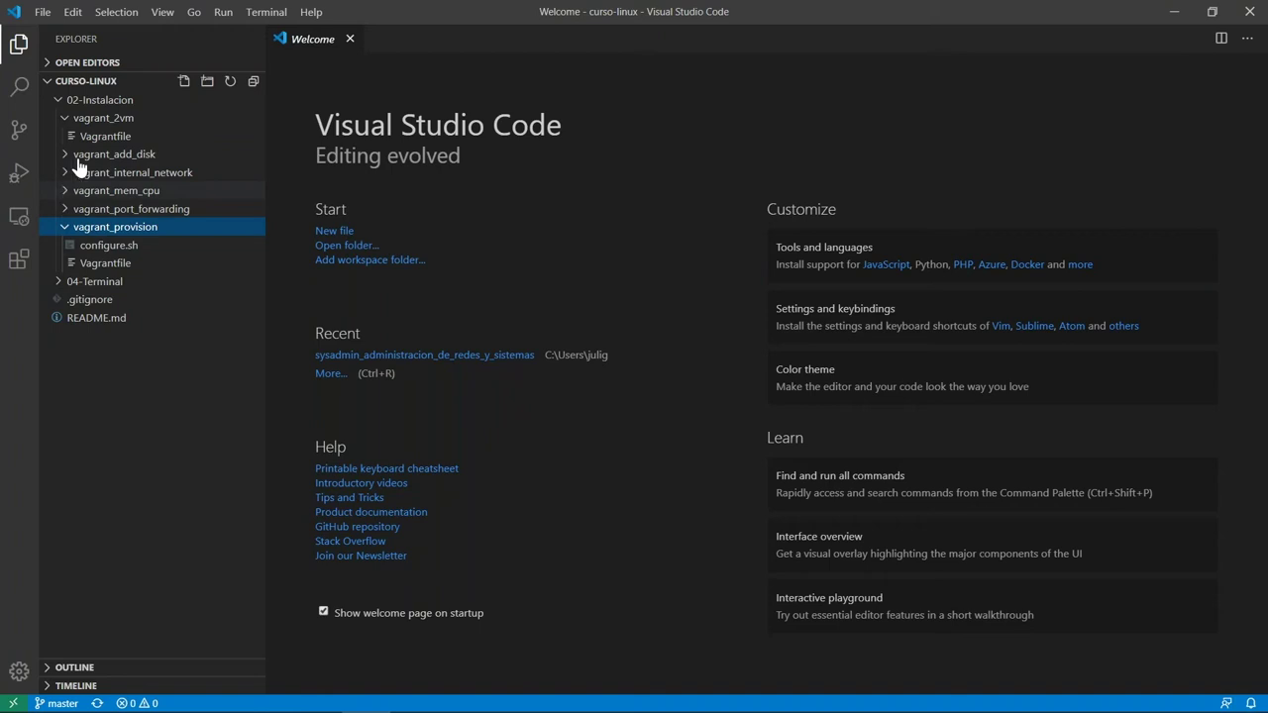
Open the vagrant_2vm Vagrantfile and examine the configuration version, machine definitions, box and hostname settings for ubuntu1 and ubuntu2.
double_click(159, 136)
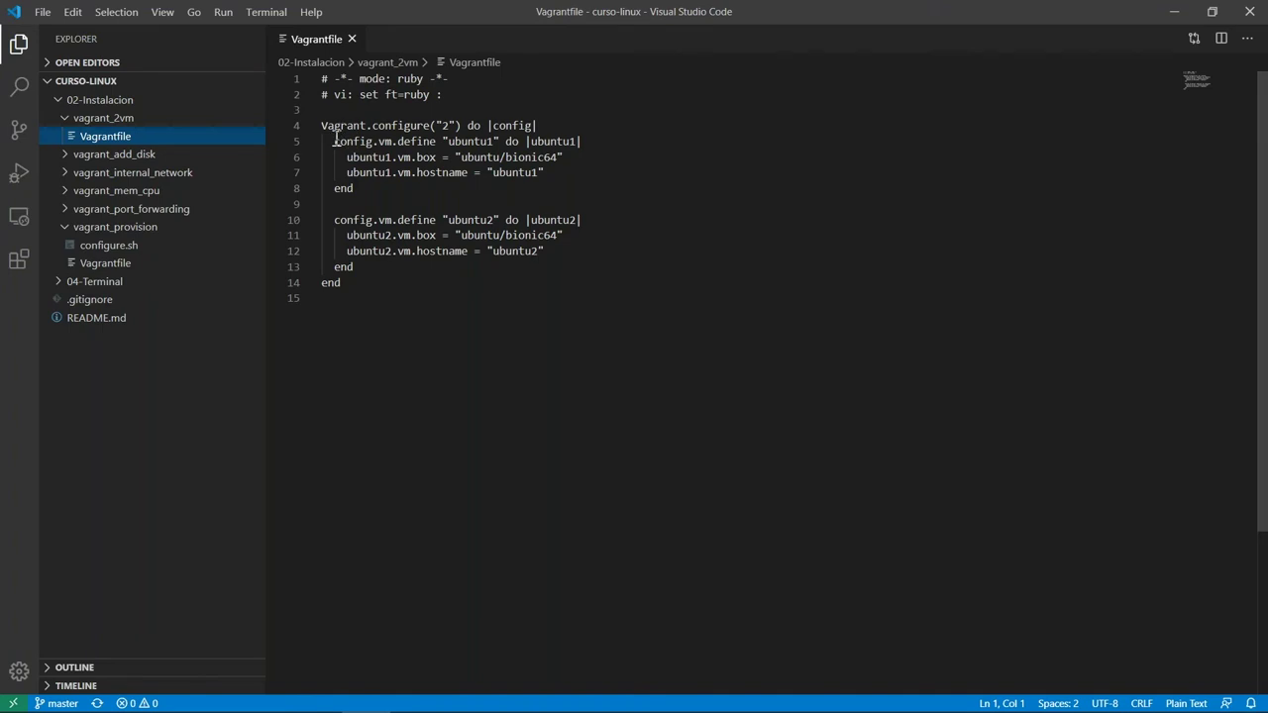
drag(322, 125, 456, 125)
click(444, 125)
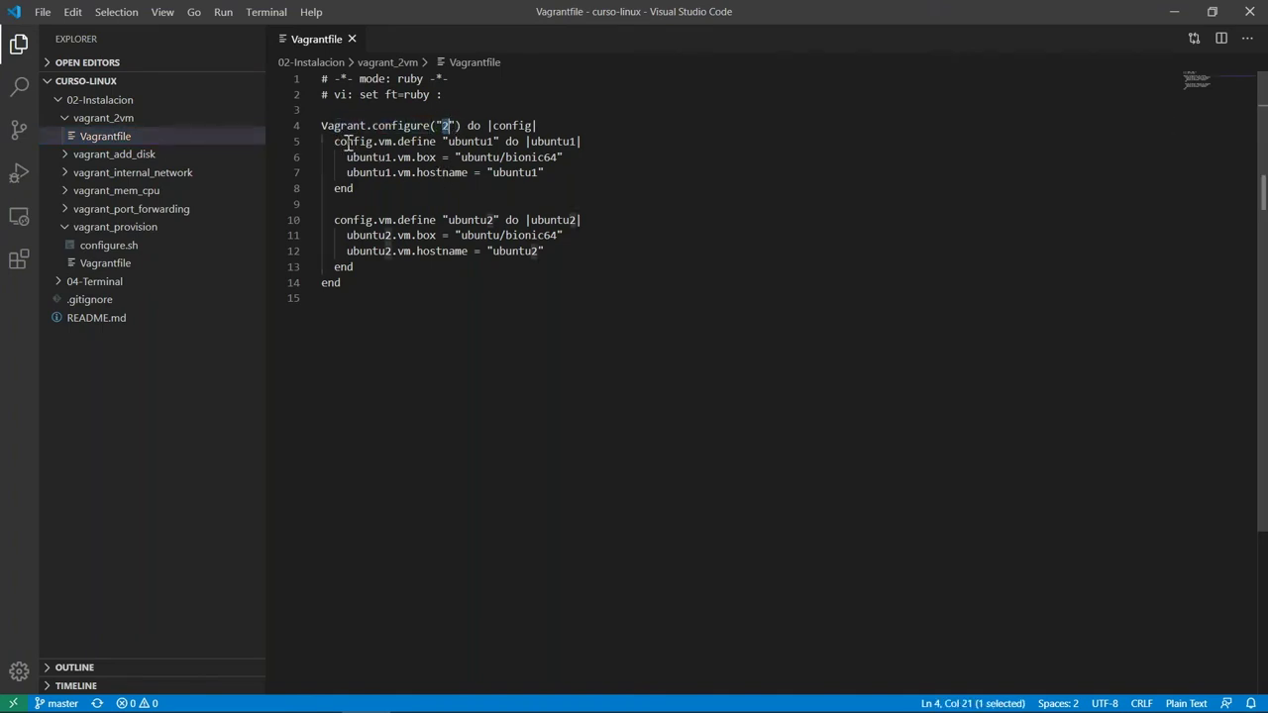
drag(346, 142, 456, 141)
double_click(468, 142)
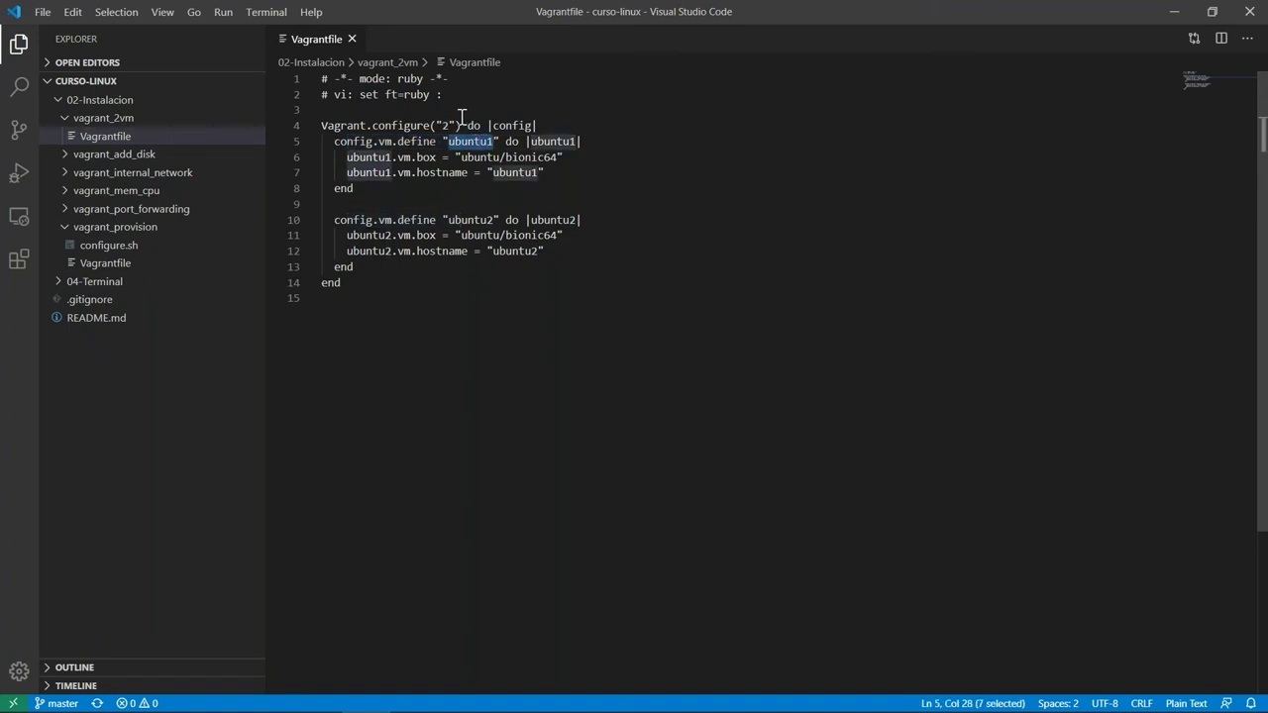
double_click(479, 220)
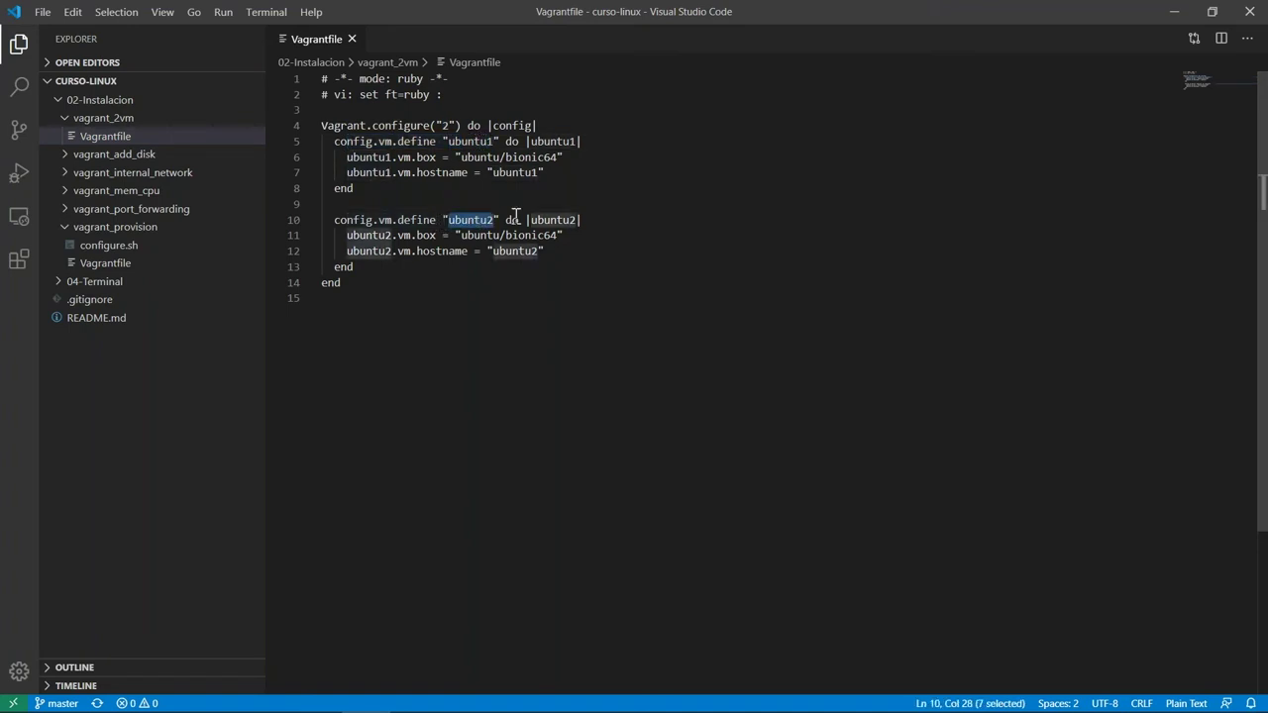
drag(374, 158, 407, 158)
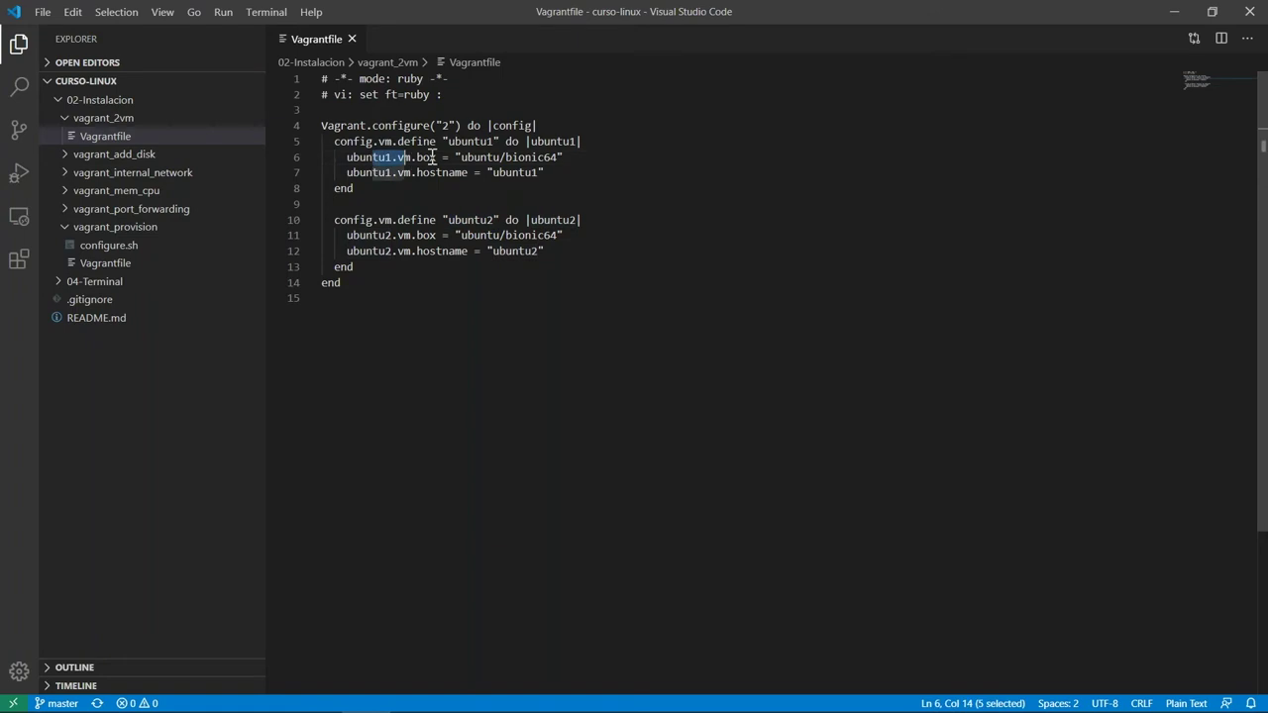
double_click(487, 158)
drag(558, 157, 461, 157)
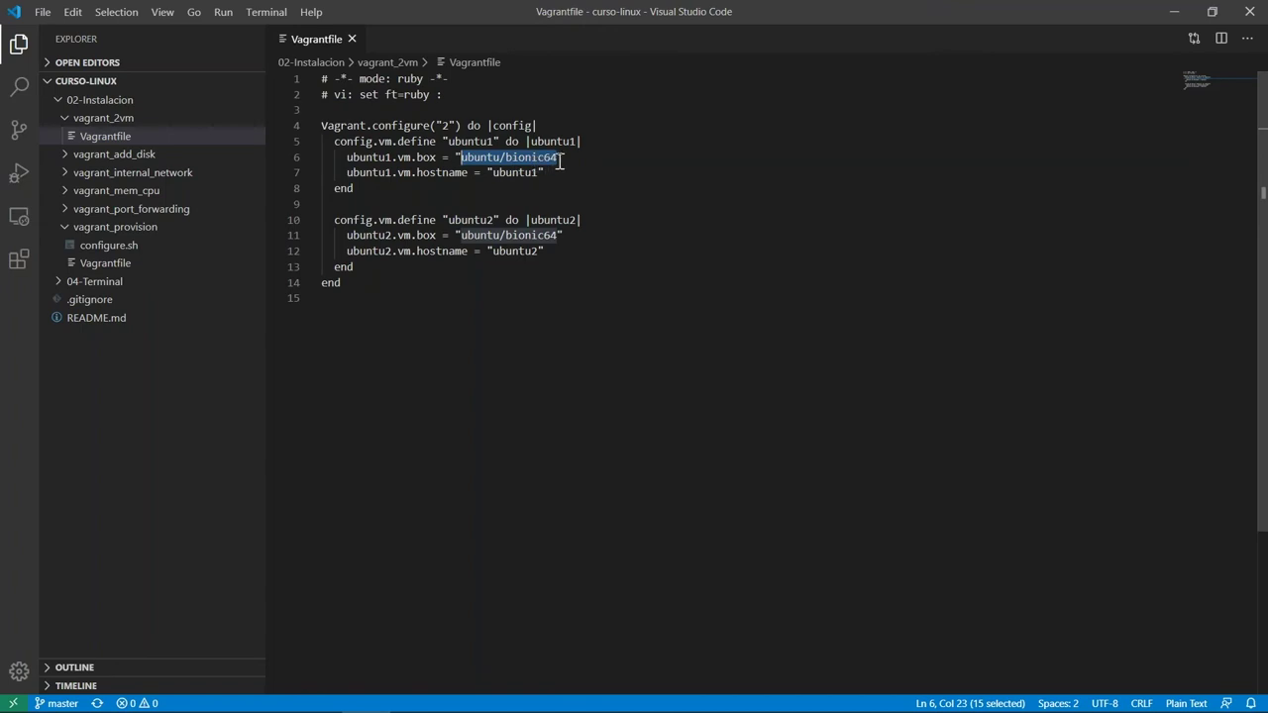
double_click(513, 172)
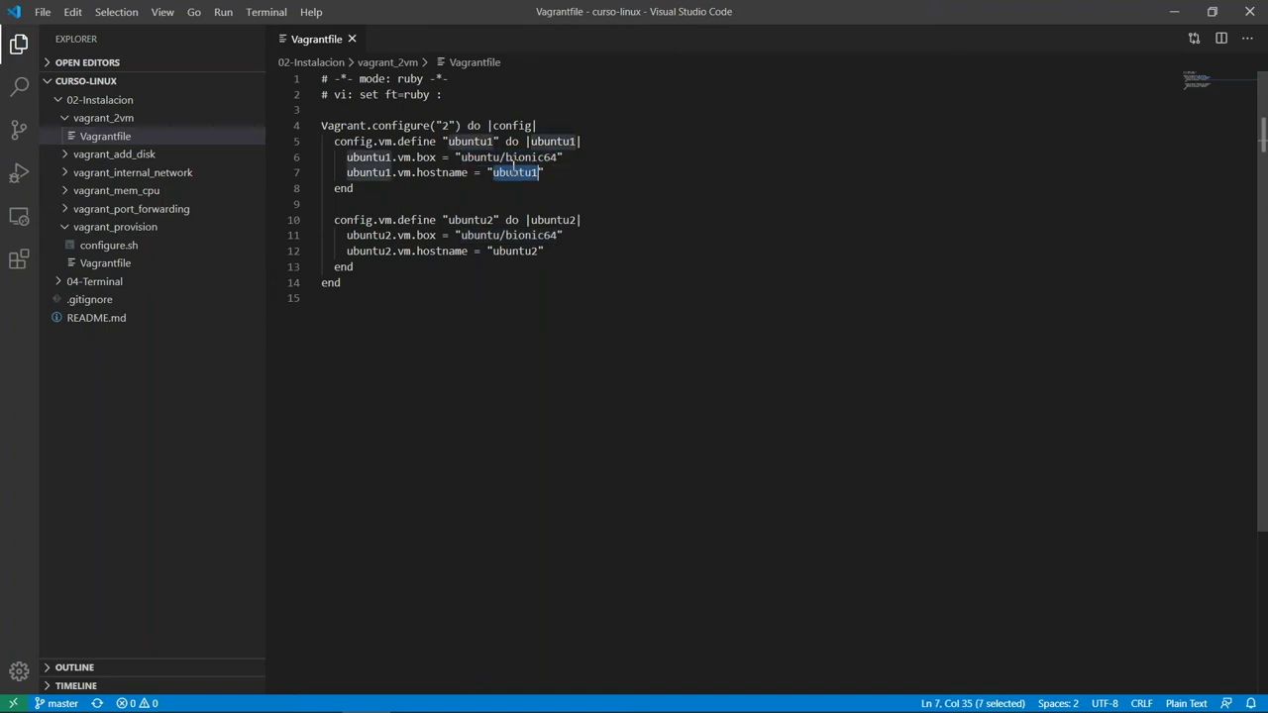
click(514, 253)
click(507, 173)
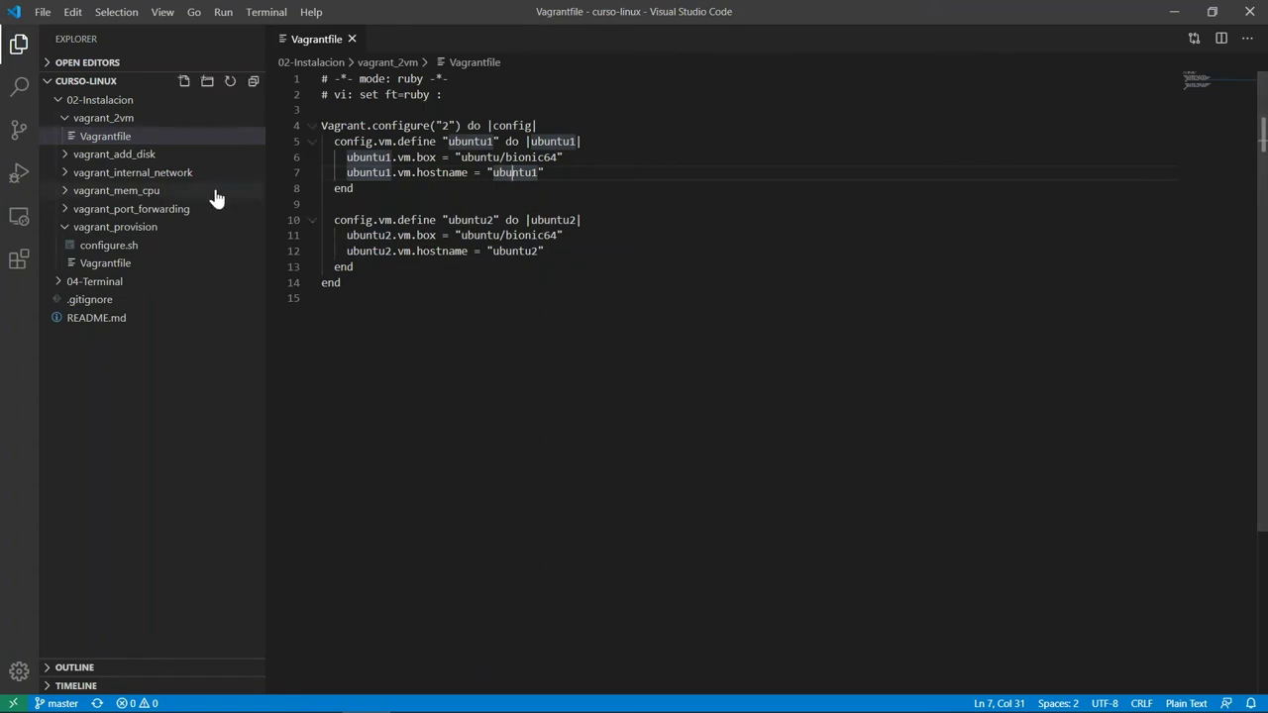
Open the Vagrantfile in the vagrant_mem_cpu folder and examine its v.memory and v.cpus lines.
click(65, 191)
click(103, 209)
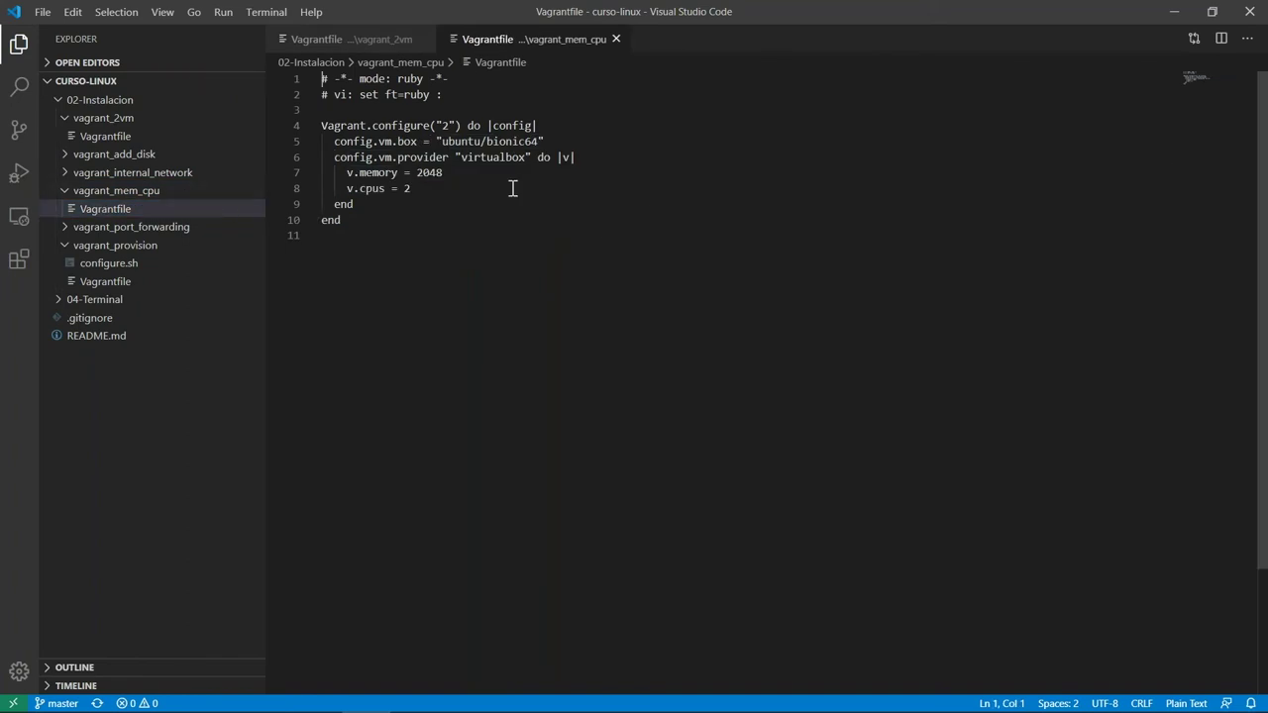
scroll(515, 168, down, 3)
scroll(501, 189, up, 3)
drag(337, 172, 307, 181)
click(487, 194)
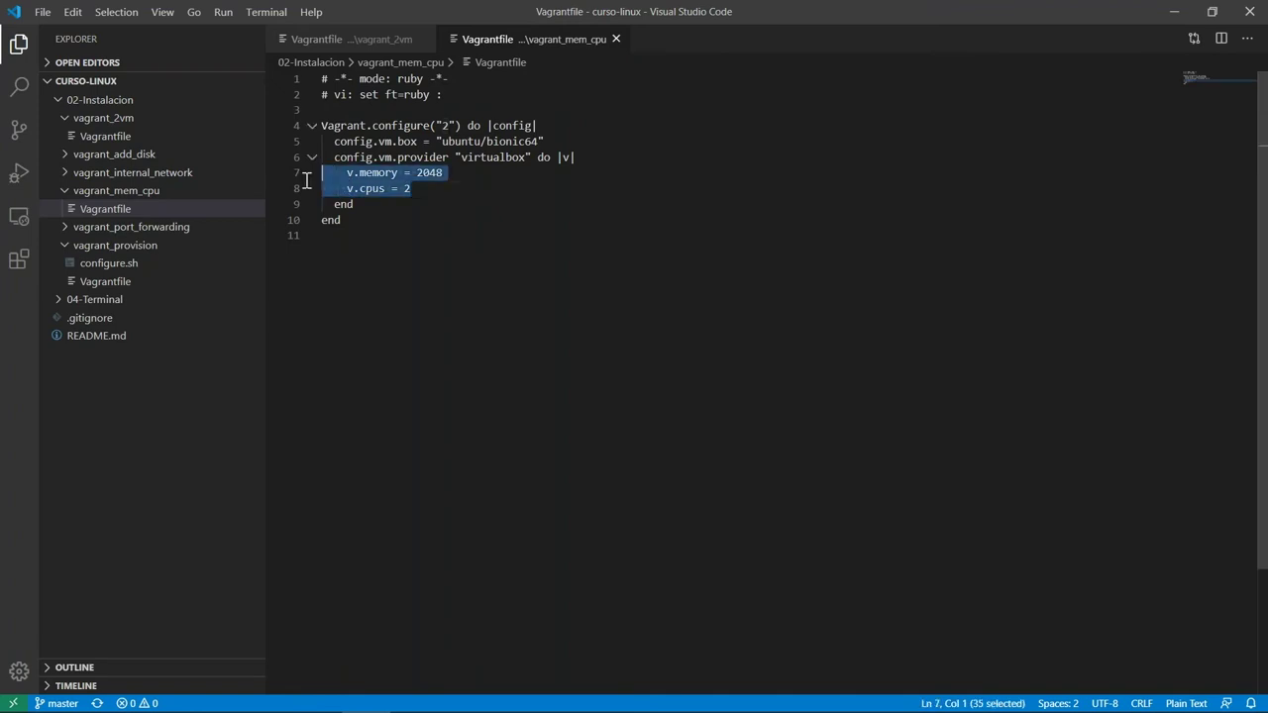
click(450, 187)
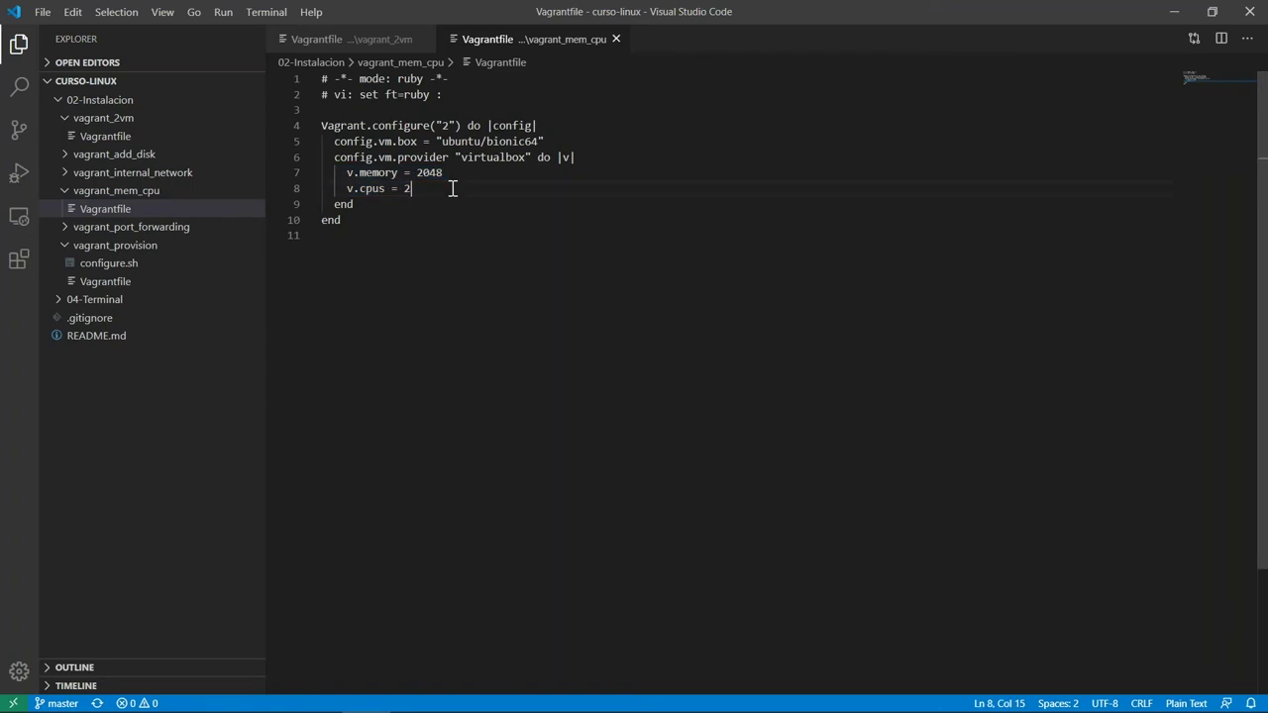
drag(453, 188, 325, 172)
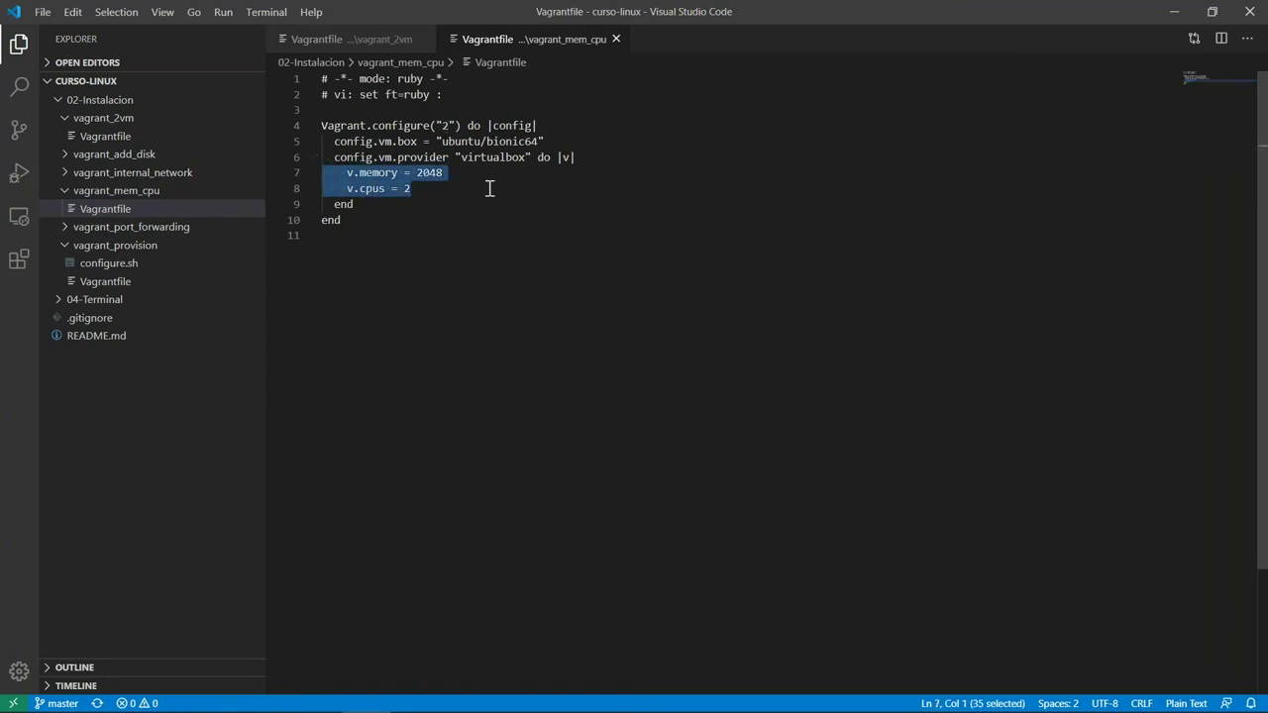
Open the Vagrantfiles in the vagrant_add_disk and vagrant_internal_network folders.
click(73, 157)
click(126, 176)
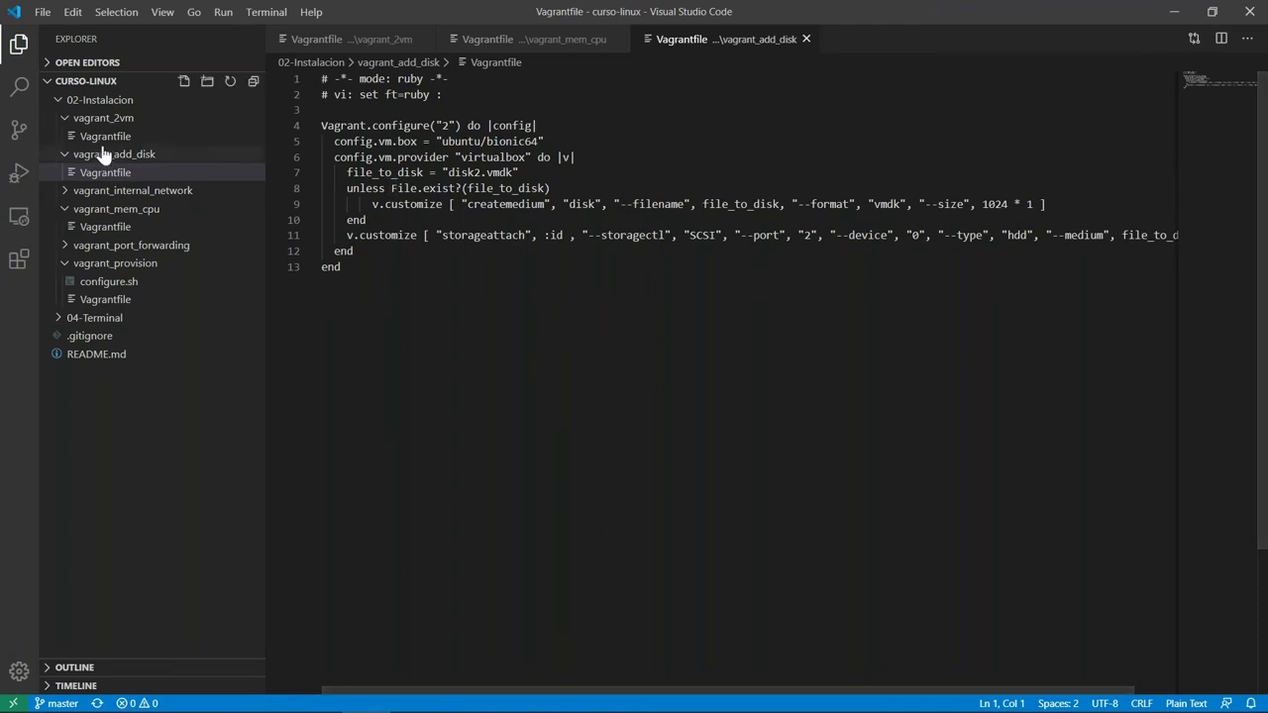
click(64, 196)
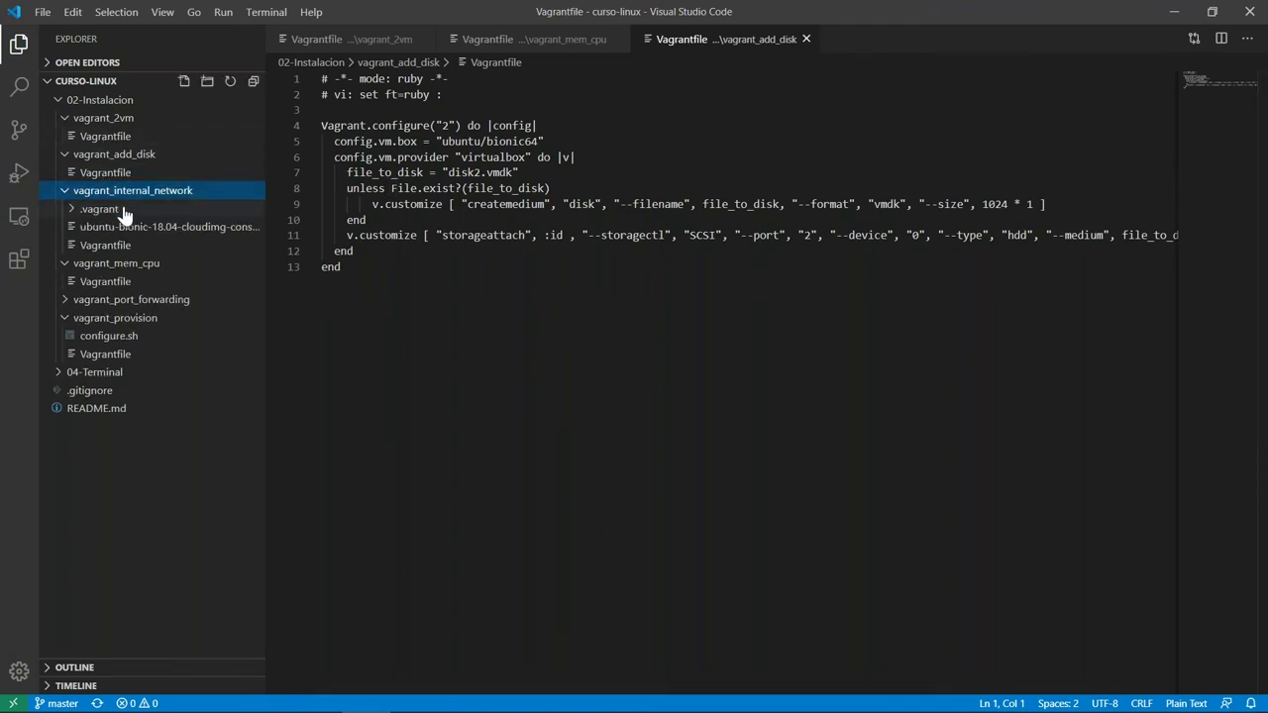
click(119, 246)
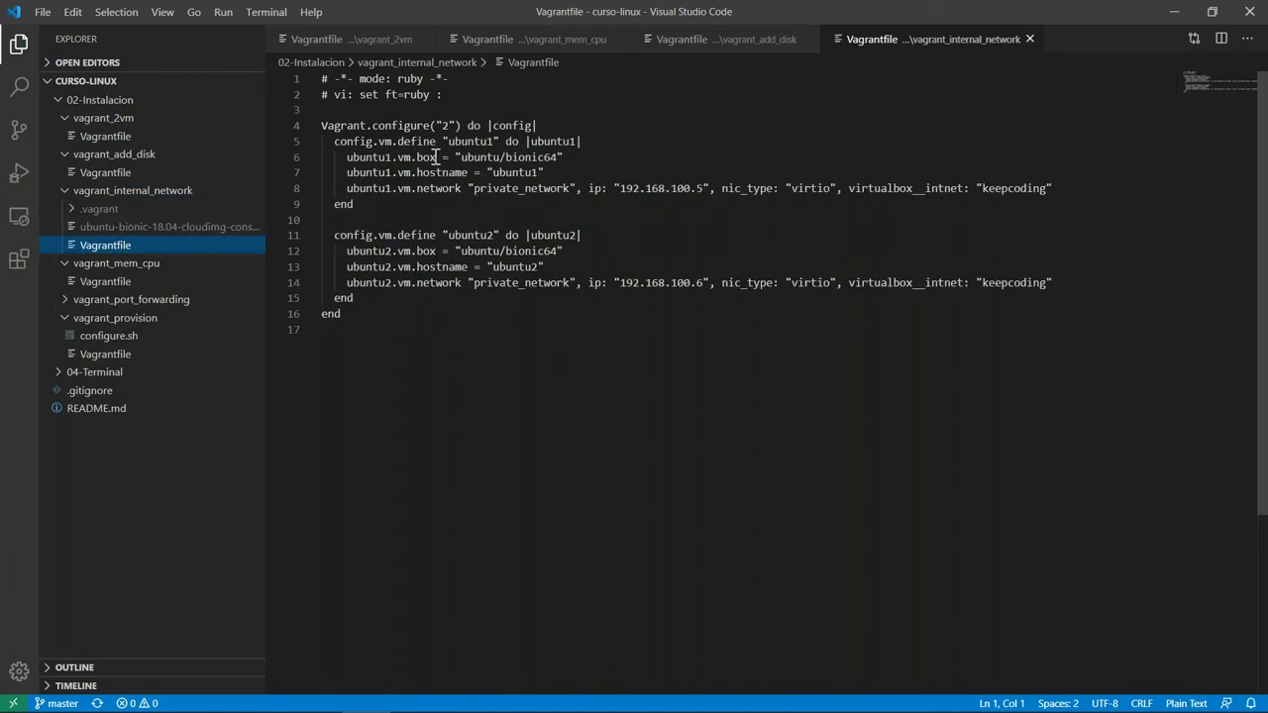
Compare the vagrant_2vm Vagrantfile with the vagrant_internal_network one, examining the ubuntu1 private network line.
click(379, 44)
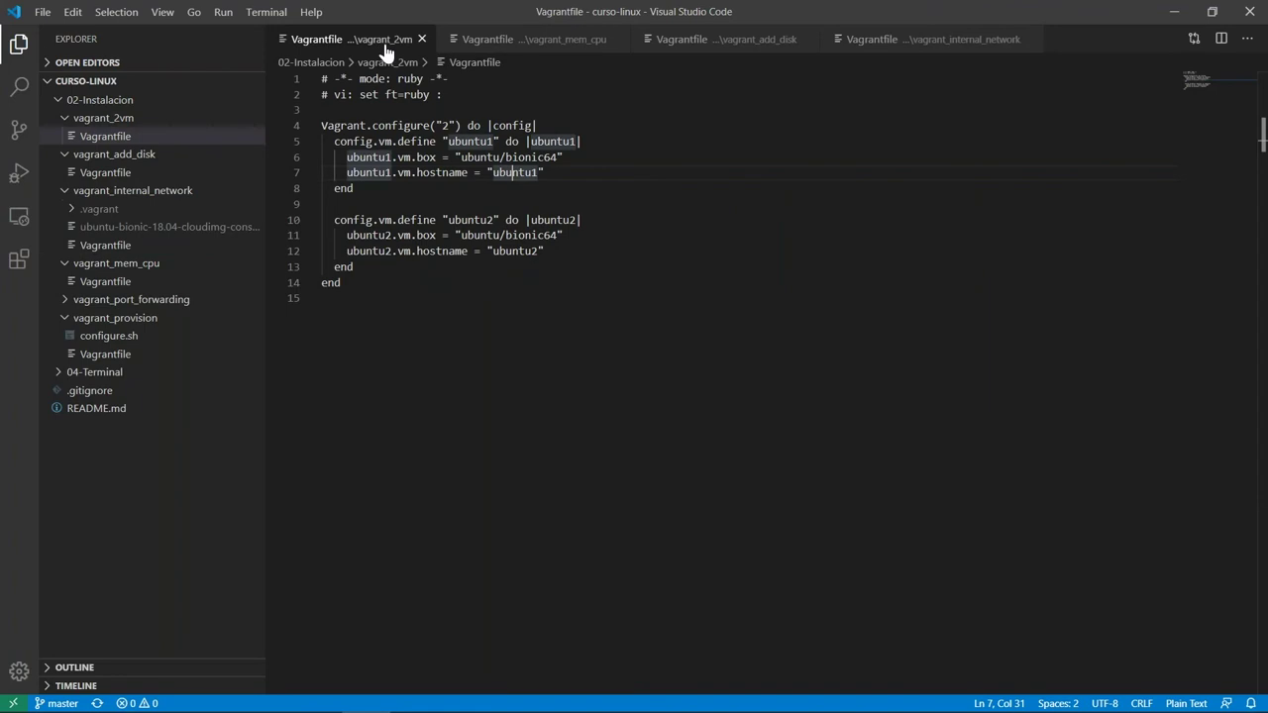
click(881, 40)
drag(392, 188, 728, 190)
click(674, 190)
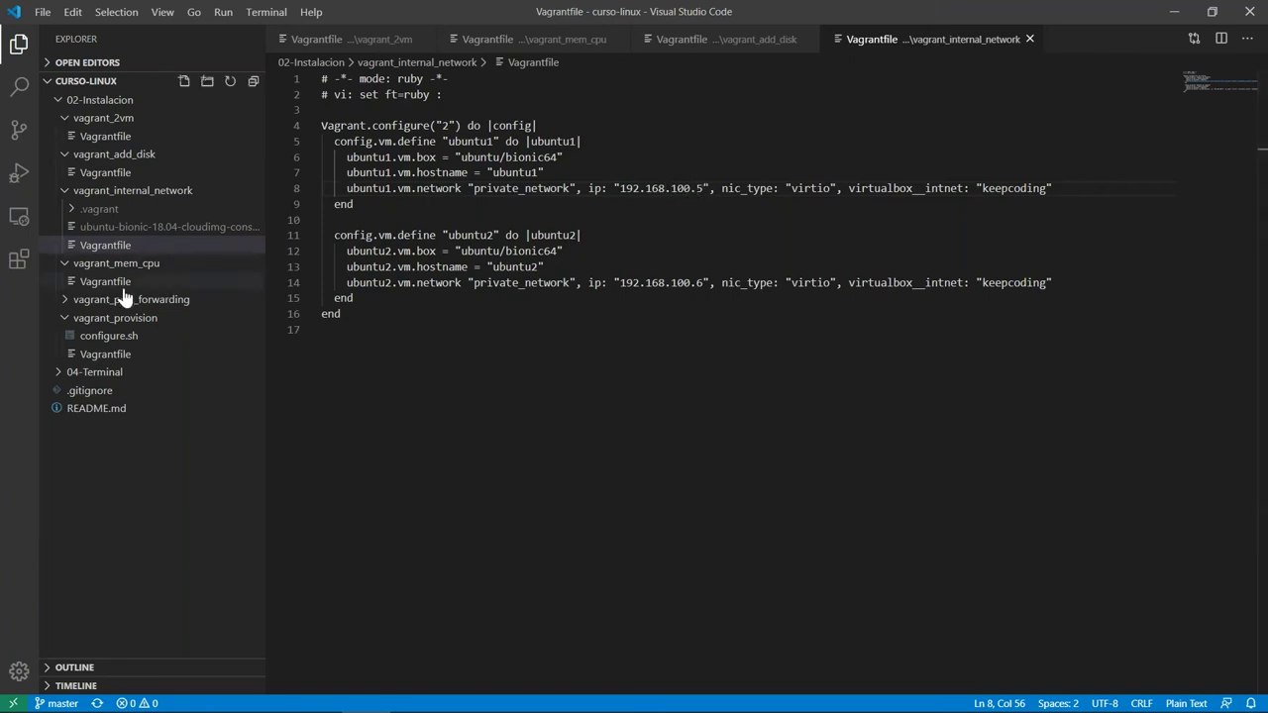
Open the Vagrantfile in the vagrant_port_forwarding folder and examine the guest and host ports in its forwarded_port line.
click(63, 300)
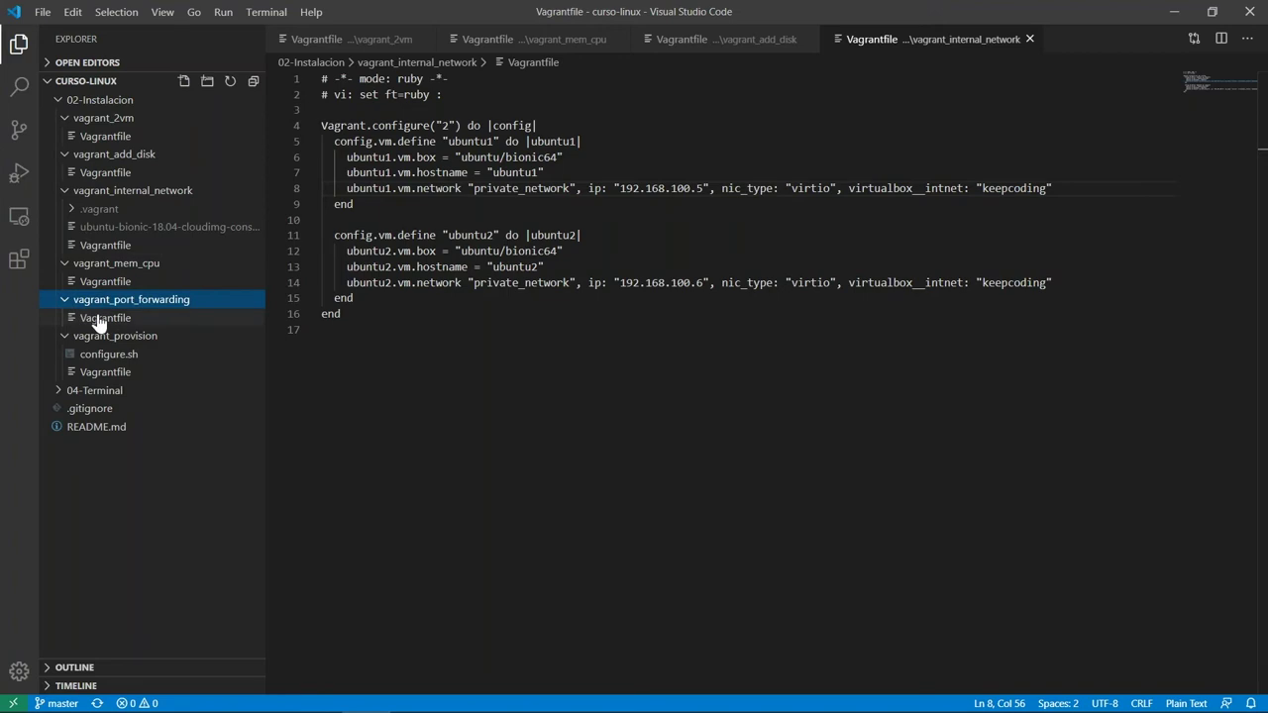
click(107, 319)
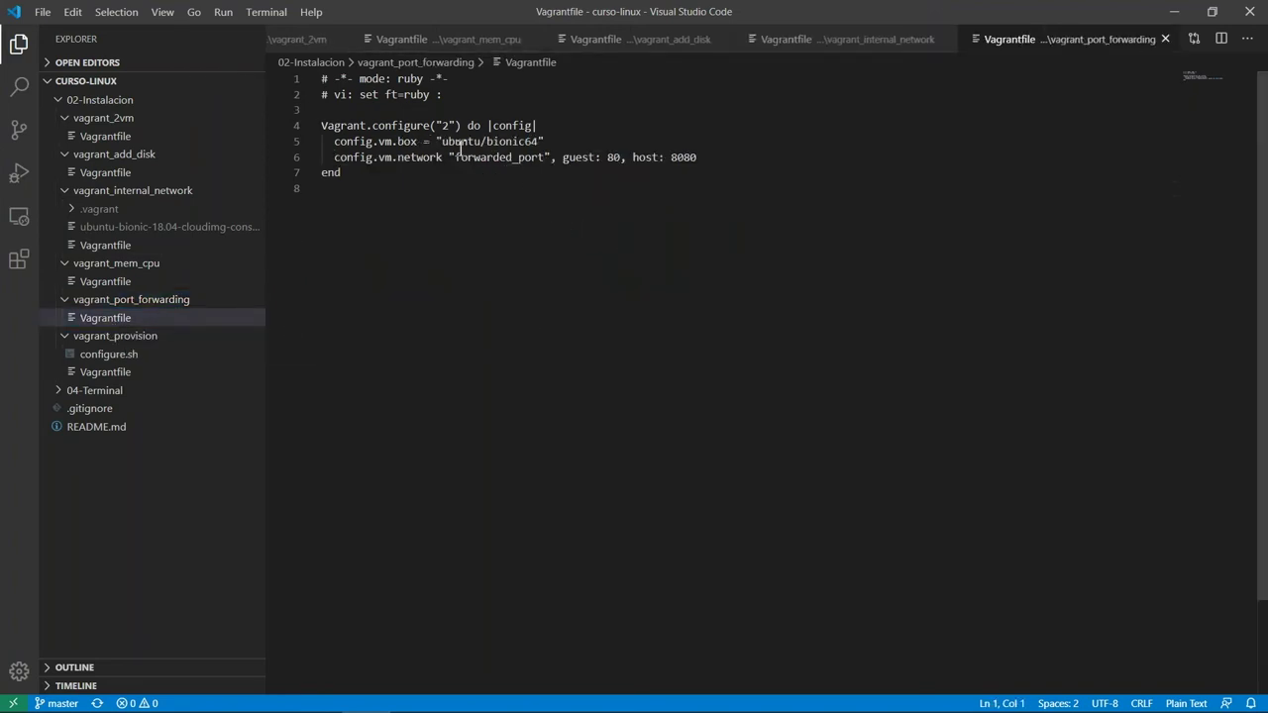
drag(373, 151, 440, 151)
double_click(719, 156)
click(724, 157)
drag(724, 156, 550, 141)
drag(470, 143, 333, 156)
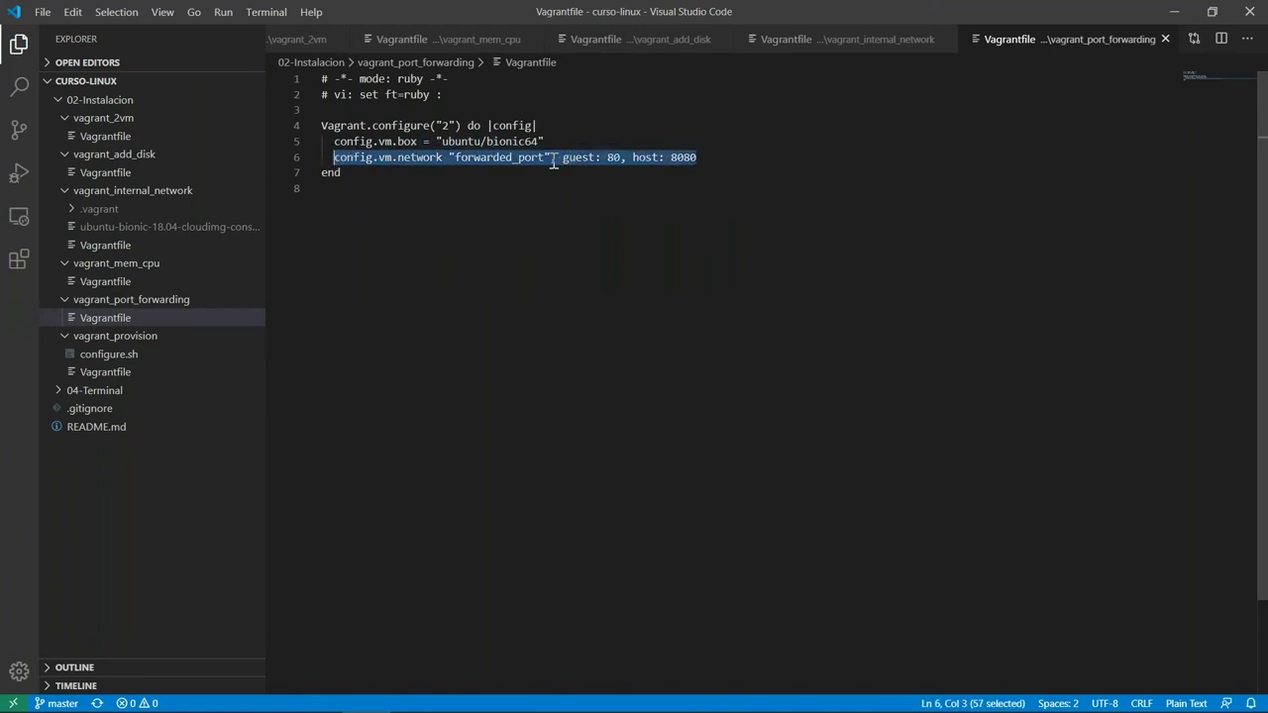
double_click(614, 158)
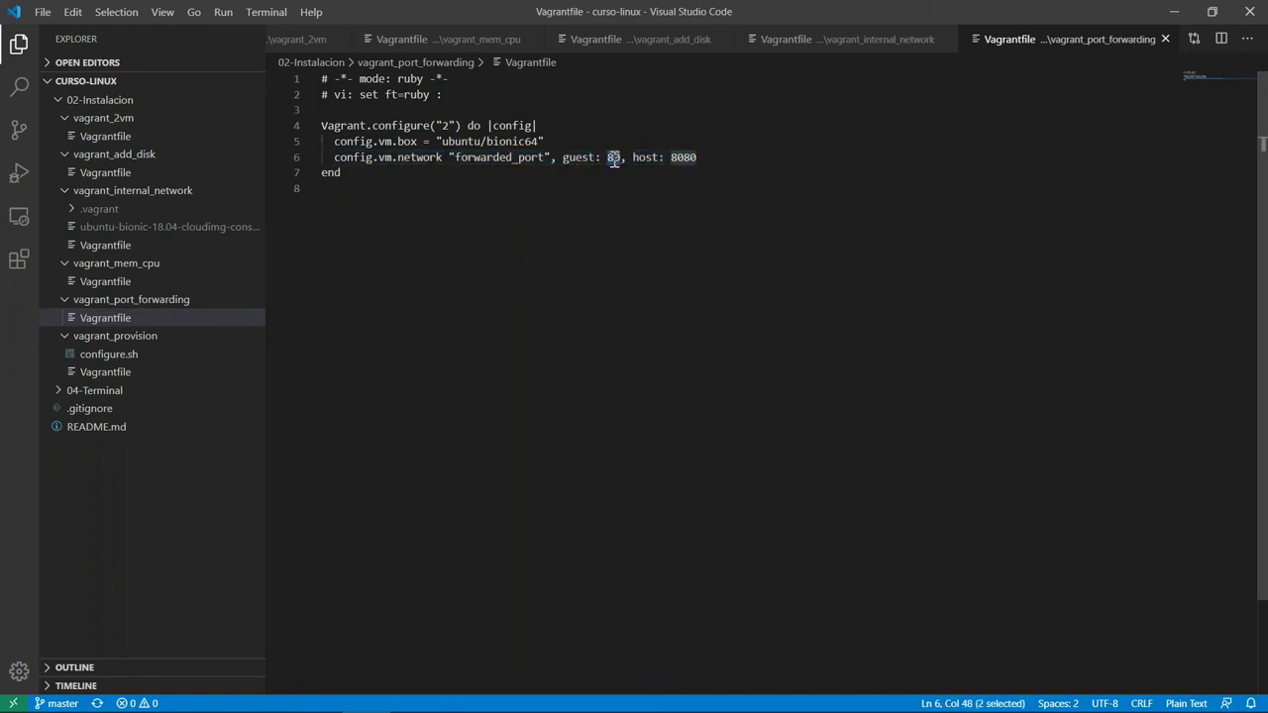
drag(632, 158, 703, 158)
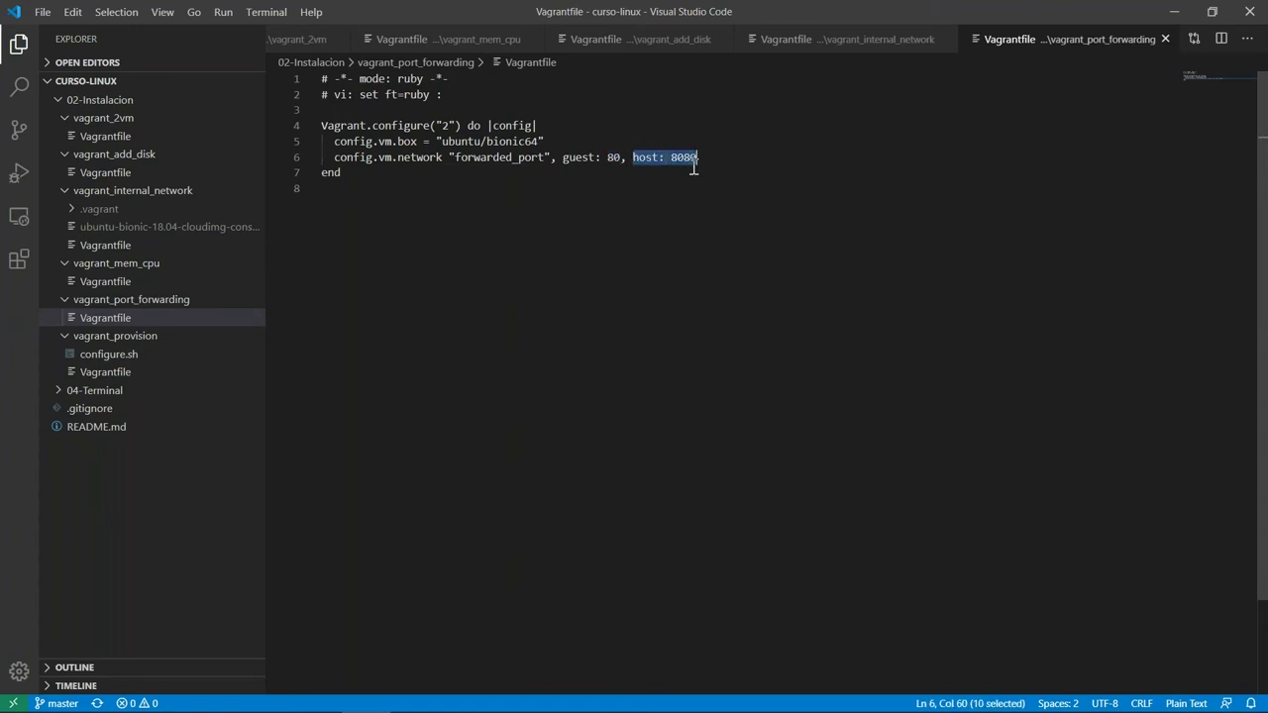
Switch to the Git Bash terminal and change to the 02-Instalacion/vagrant_2vm directory.
double_click(682, 160)
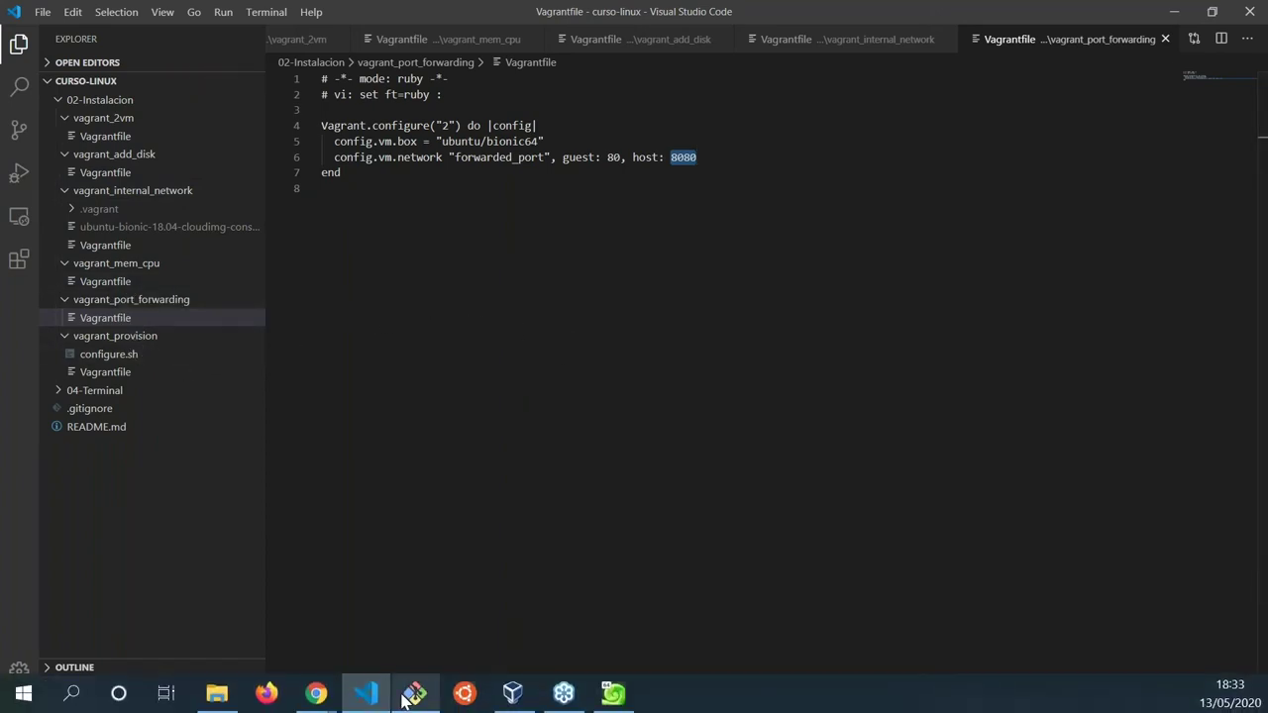
click(429, 702)
drag(496, 87, 446, 58)
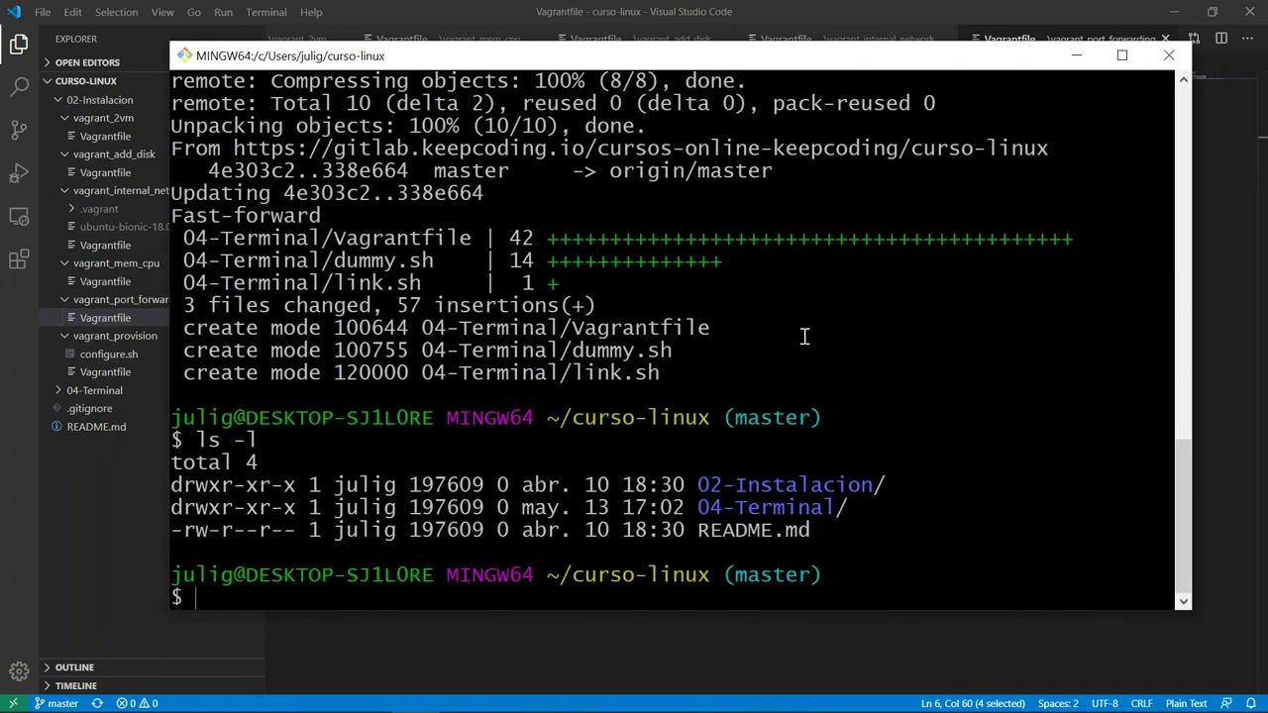
key(Return)
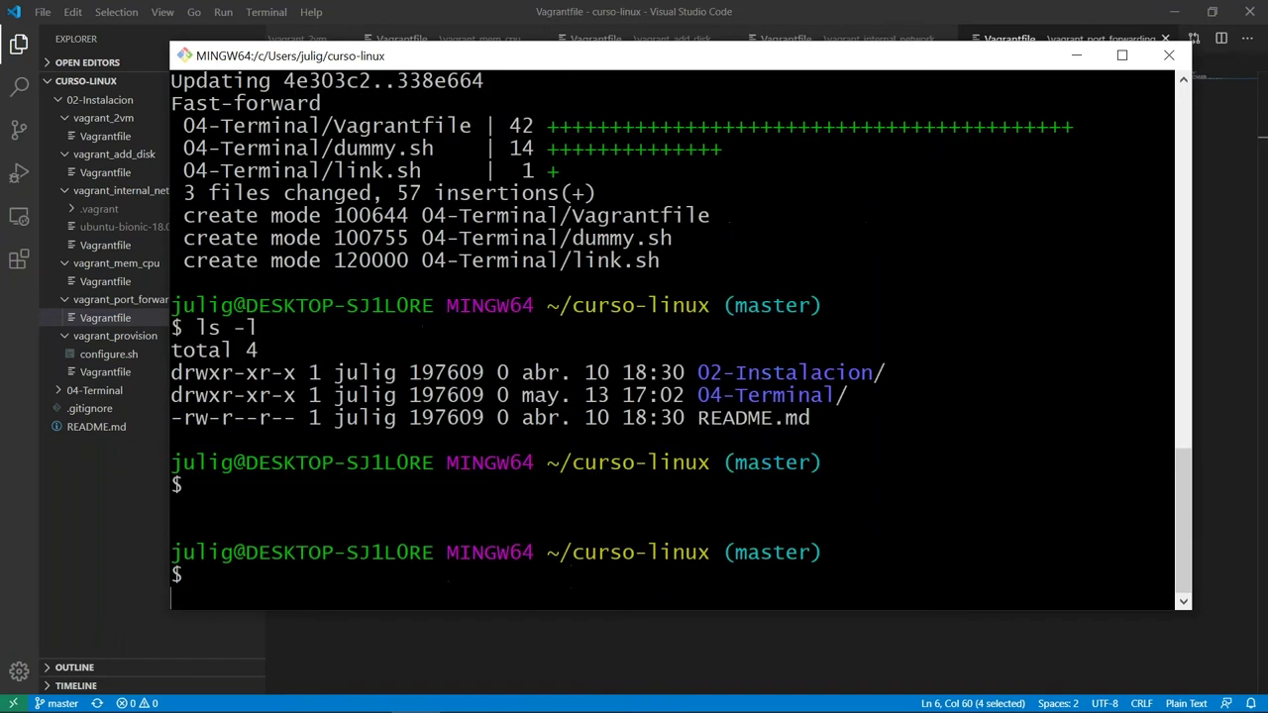
key(Return)
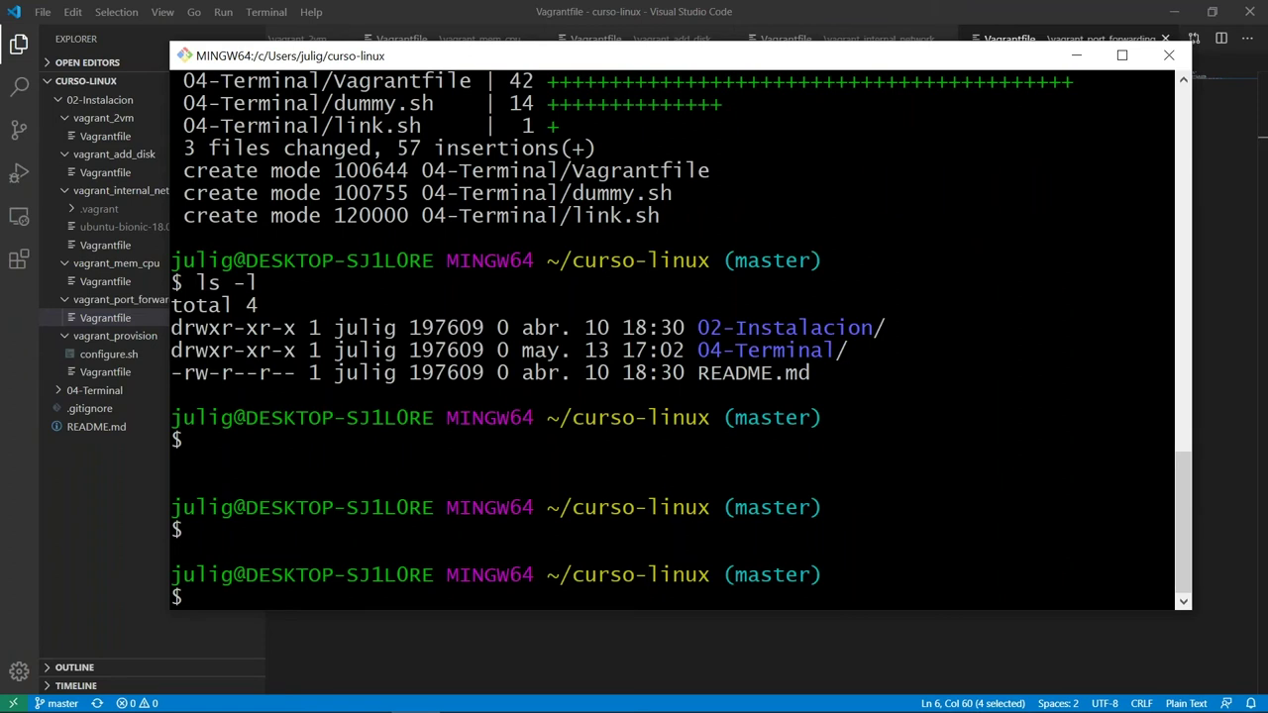
text(cd 02)
key(Tab)
text(va)
key(Tab)
text(2)
key(Tab)
key(Return)
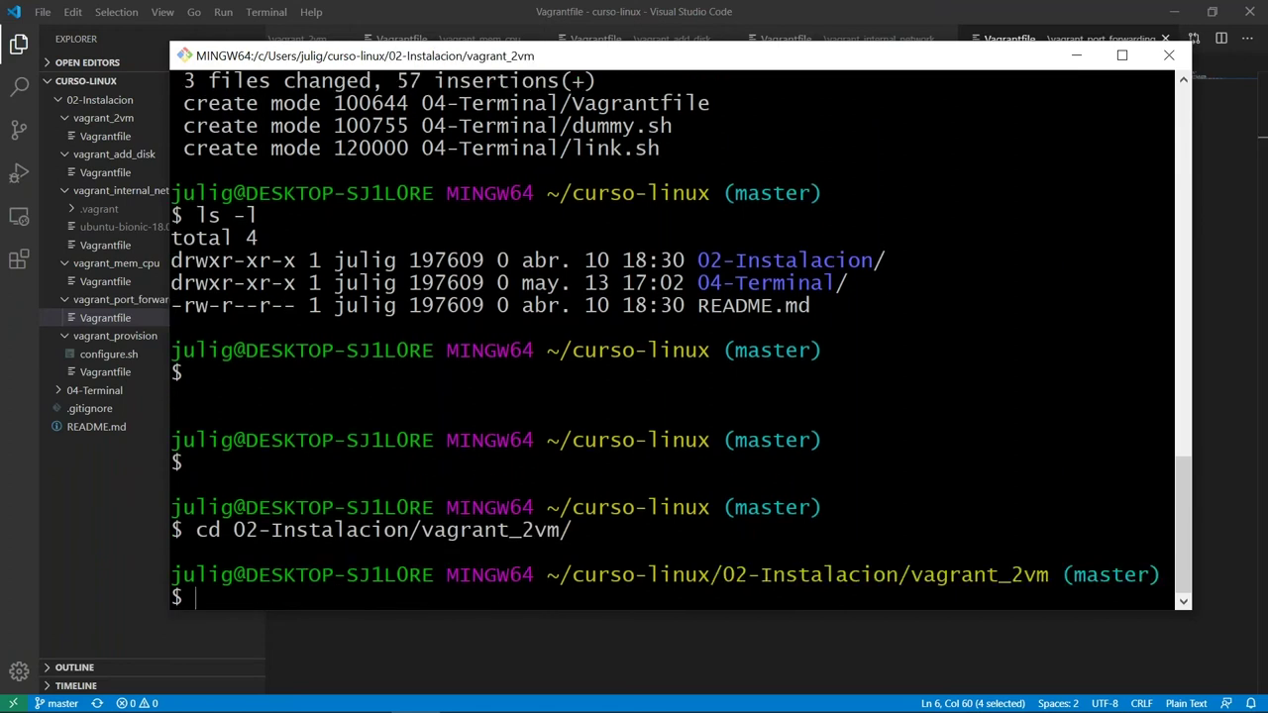
List the Vagrantfile in the vagrant_2vm directory with ls.
text(v)
key(BackSpace)
text(ls V)
key(Tab)
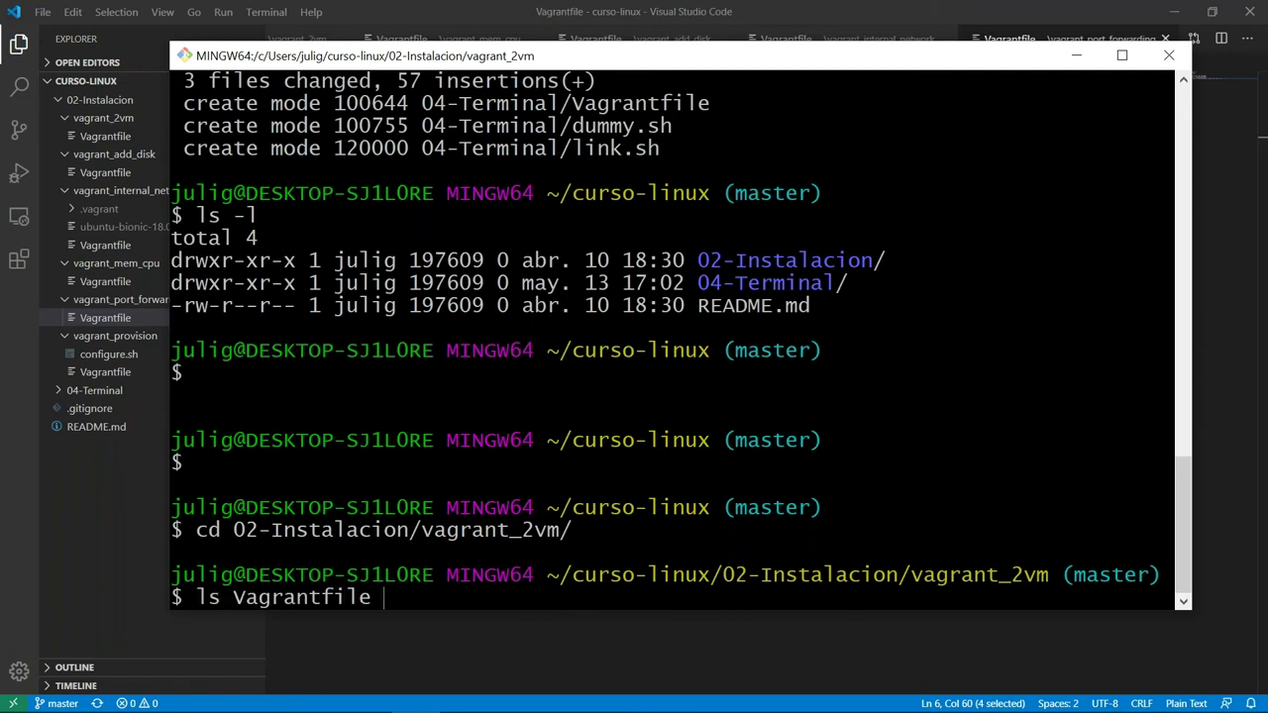
key(Return)
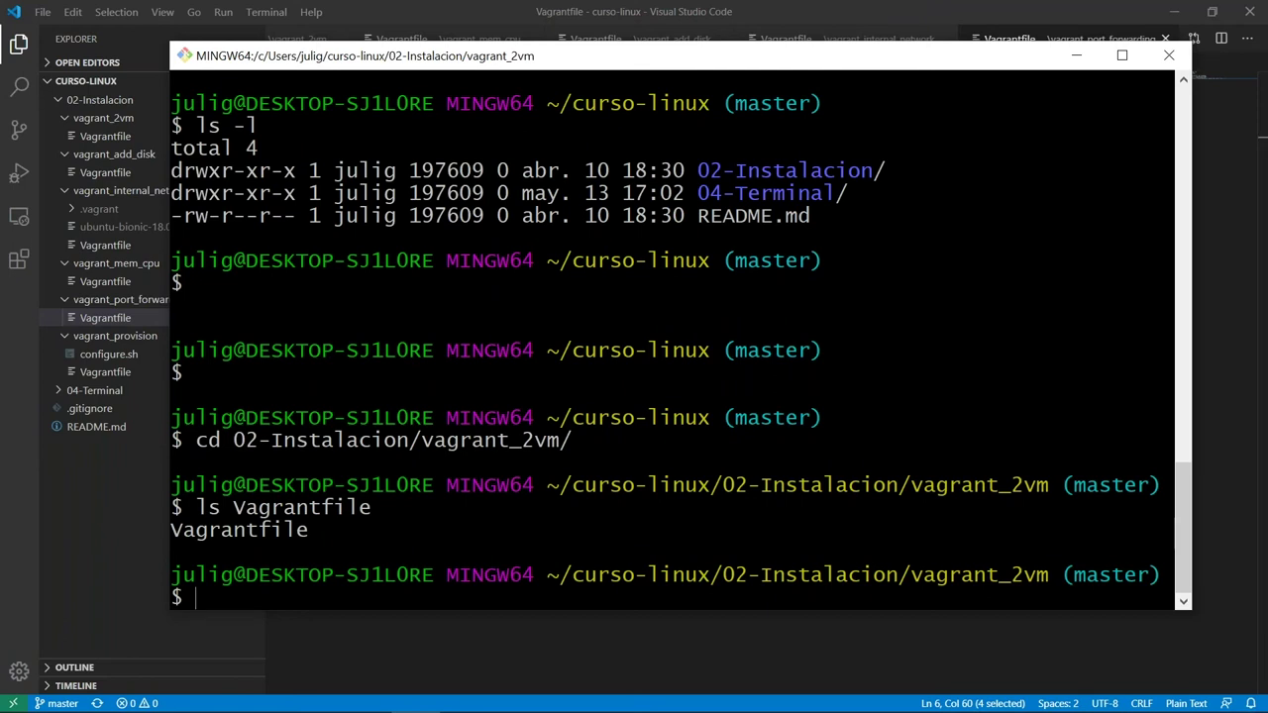
Run vagrant status in the vagrant_2vm directory and examine the current machine states.
text(vagrant)
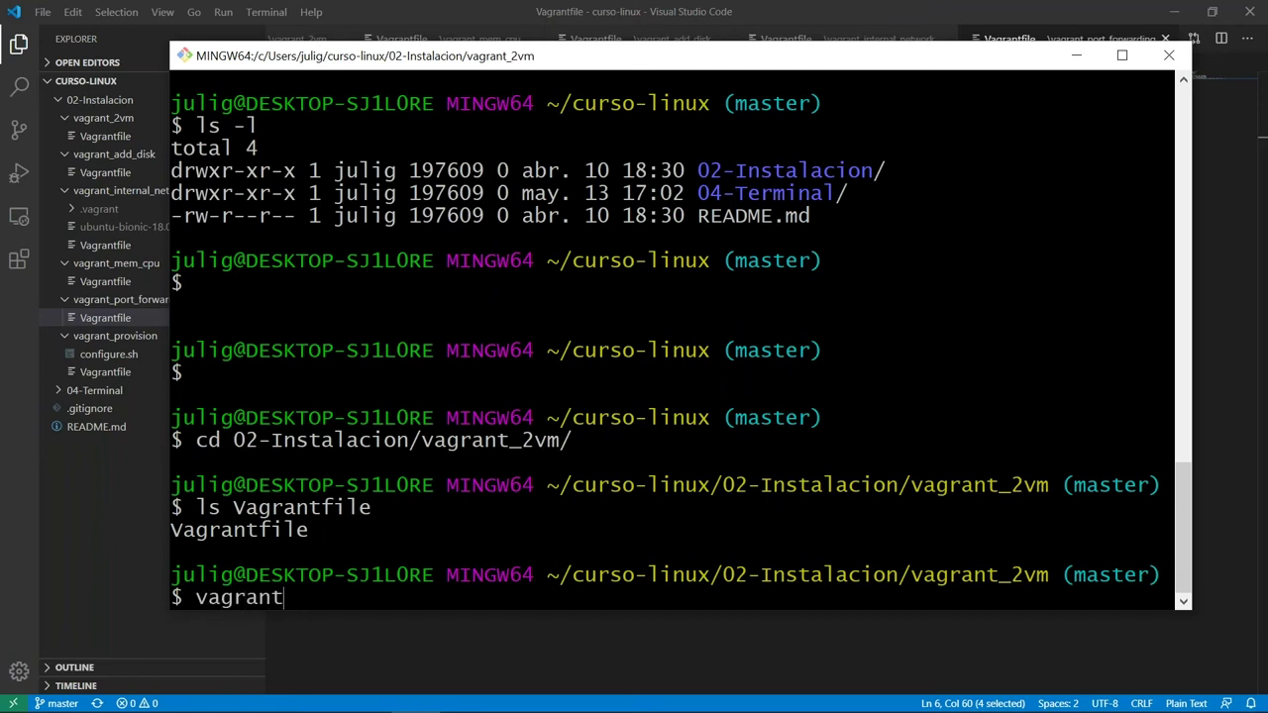
text( --s)
key(BackSpace)
key(BackSpace)
key(BackSpace)
text(status)
key(Return)
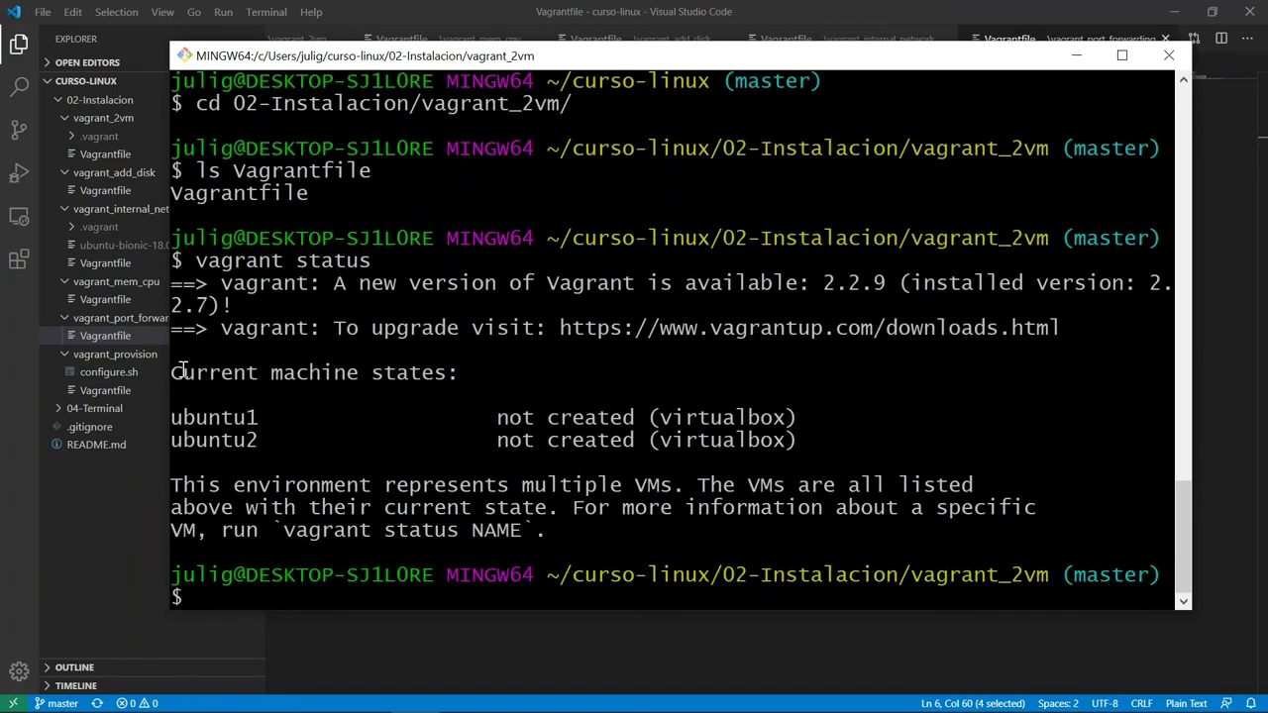
drag(174, 373, 525, 372)
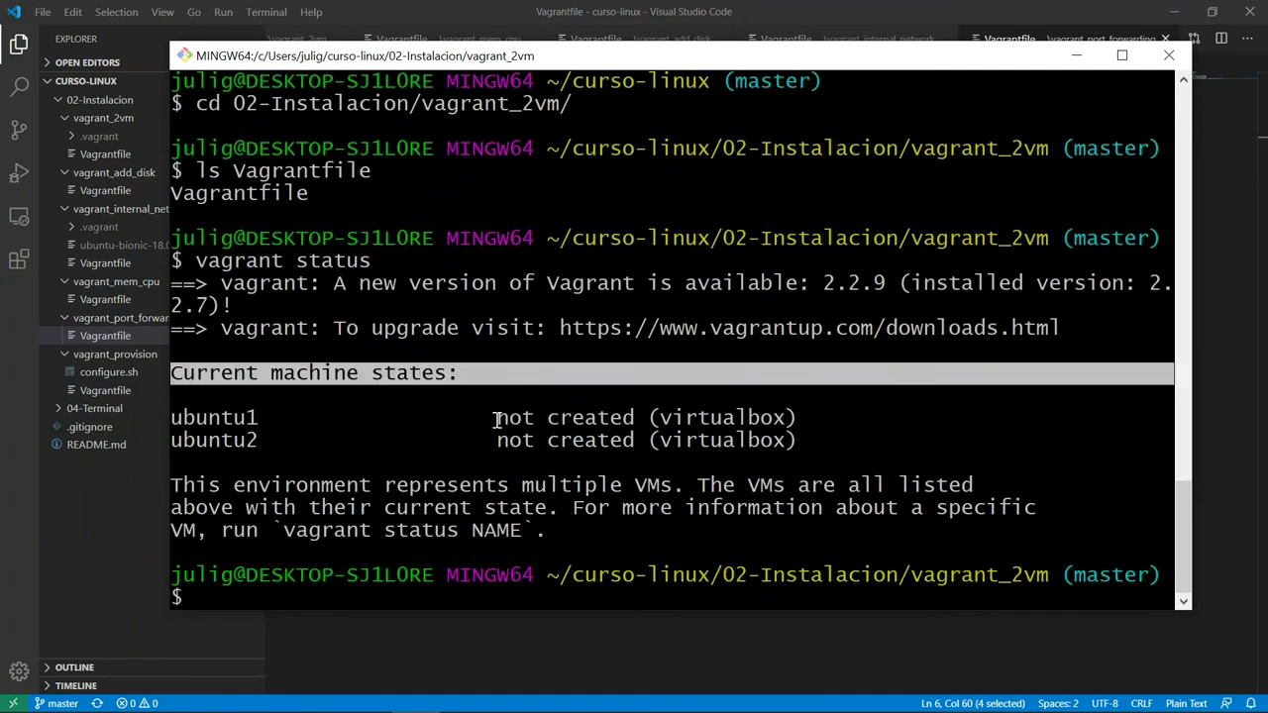
drag(474, 417, 703, 420)
click(795, 441)
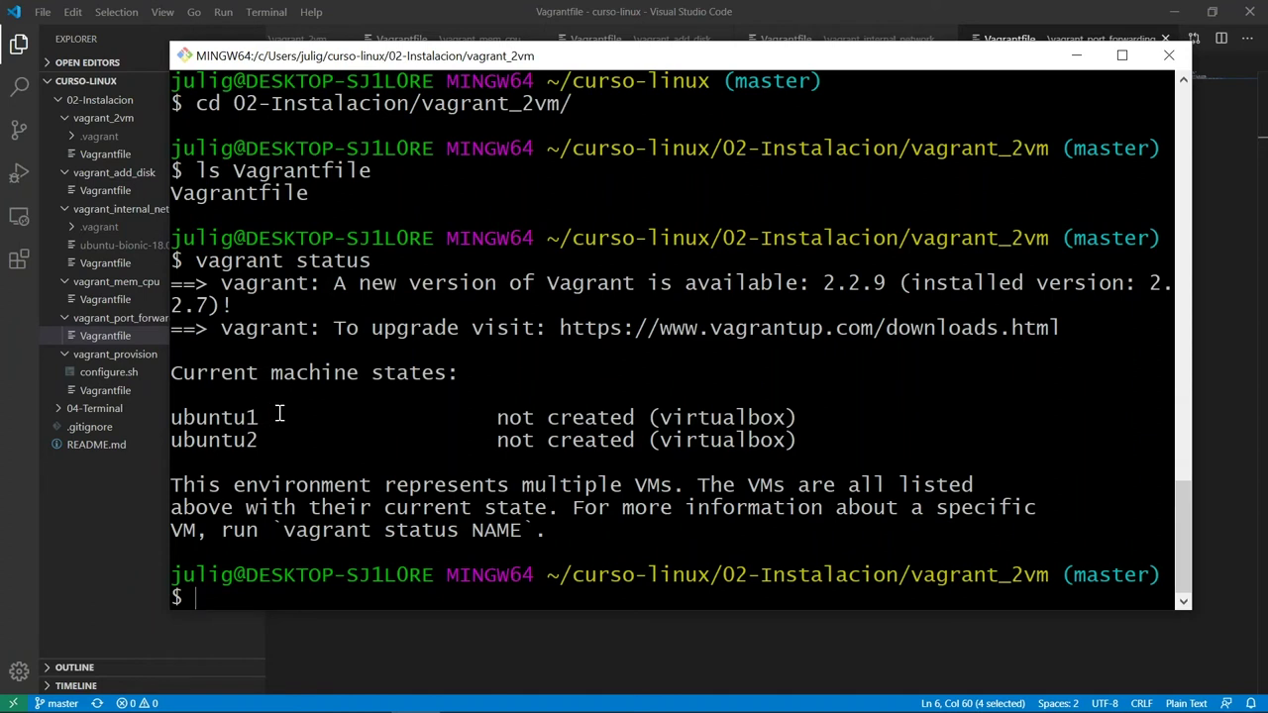
Check the state of only the first machine with vagrant status ubuntu1.
key(Up)
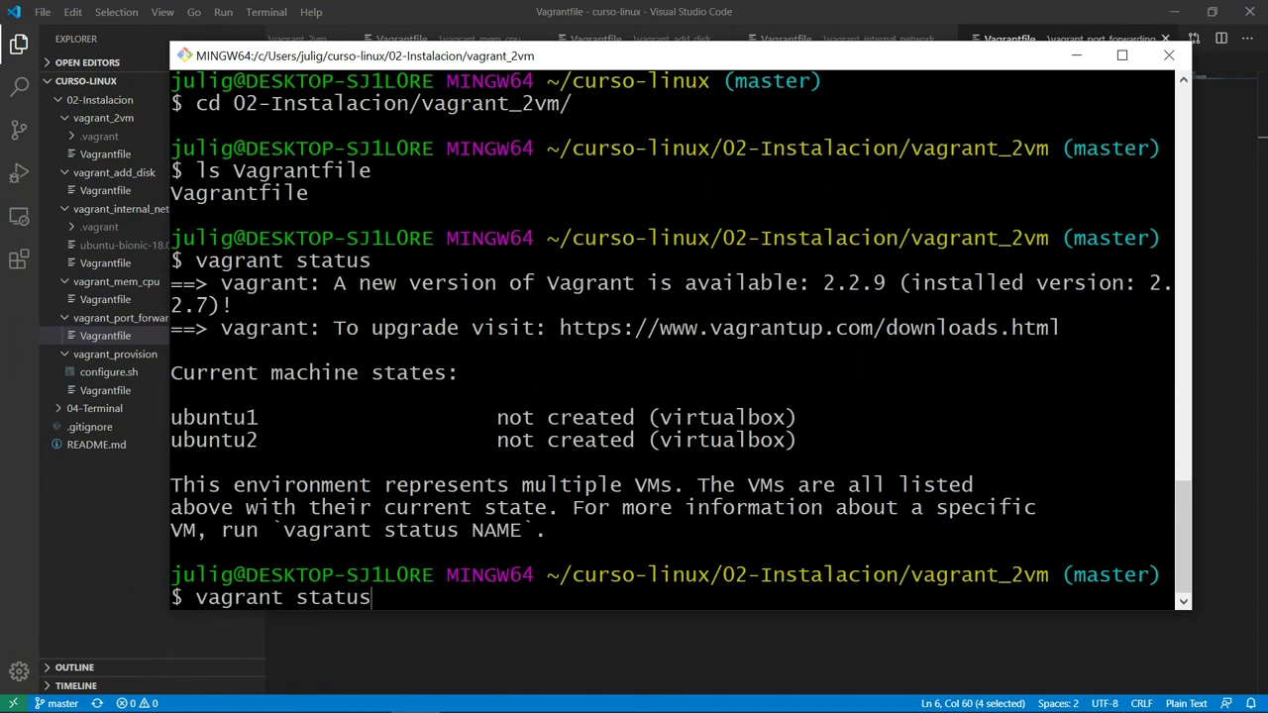
text(ubuntu1)
key(Return)
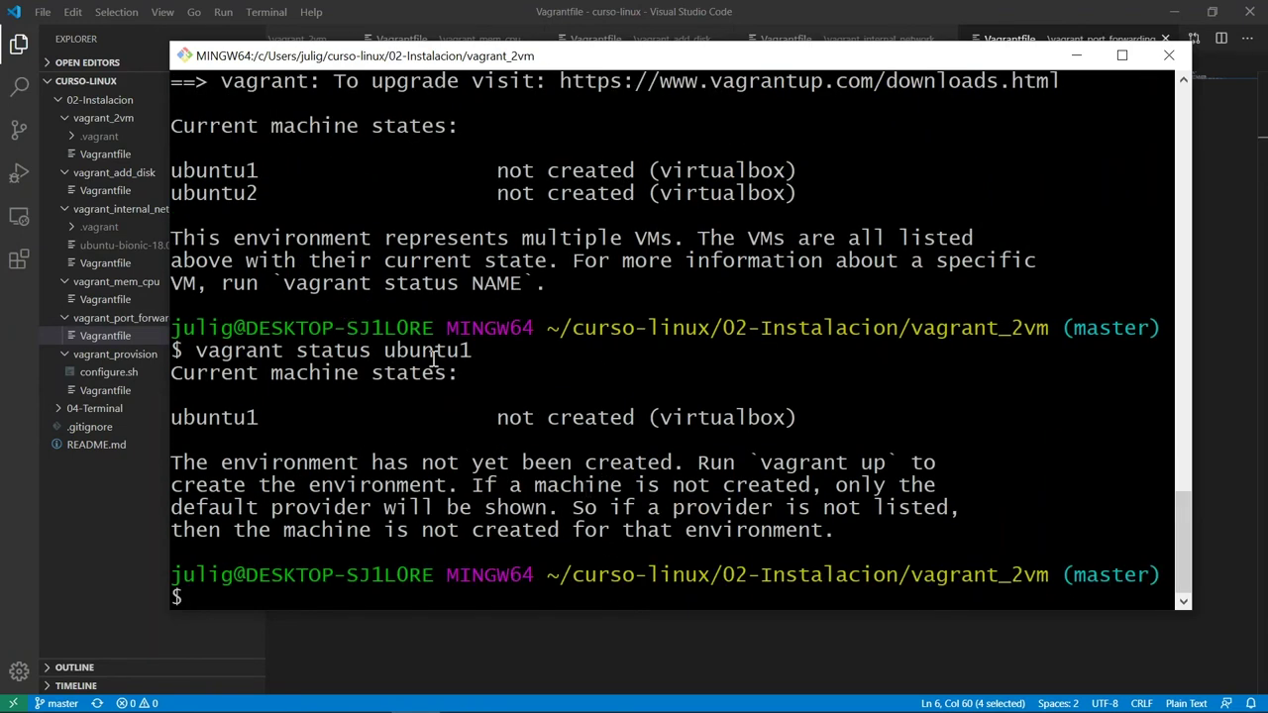
triple_click(268, 415)
click(377, 411)
Create and start the first machine with vagrant up ubuntu1.
key(Up)
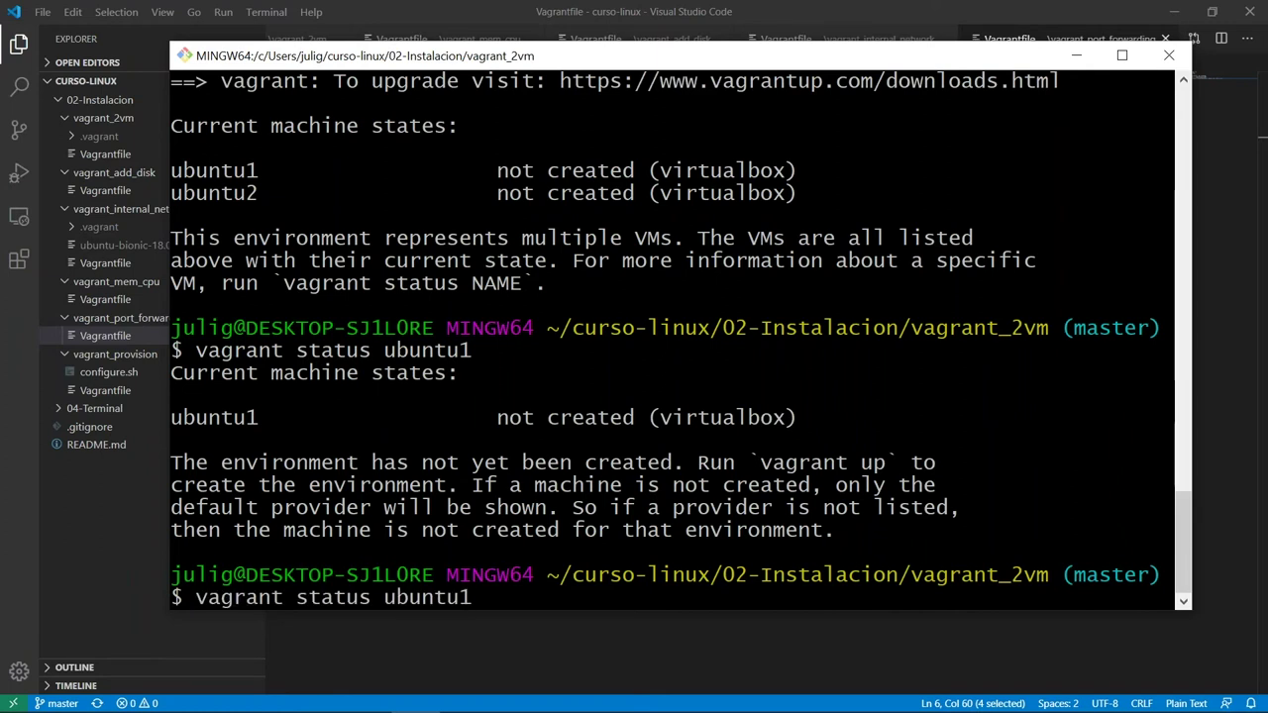
key(Left)
key(Left)
key(Left)
key(Left)
key(Left)
key(Left)
key(Left)
key(Left)
key(BackSpace)
key(BackSpace)
key(BackSpace)
key(BackSpace)
key(BackSpace)
key(BackSpace)
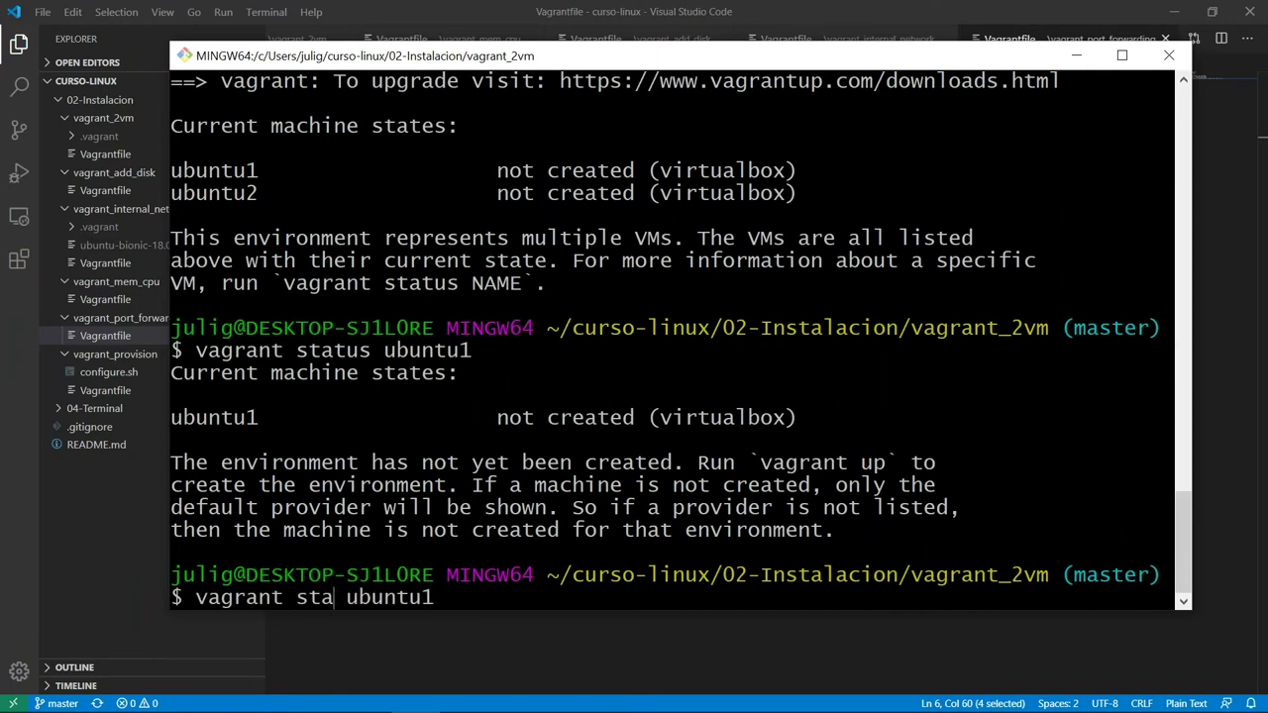
text(up)
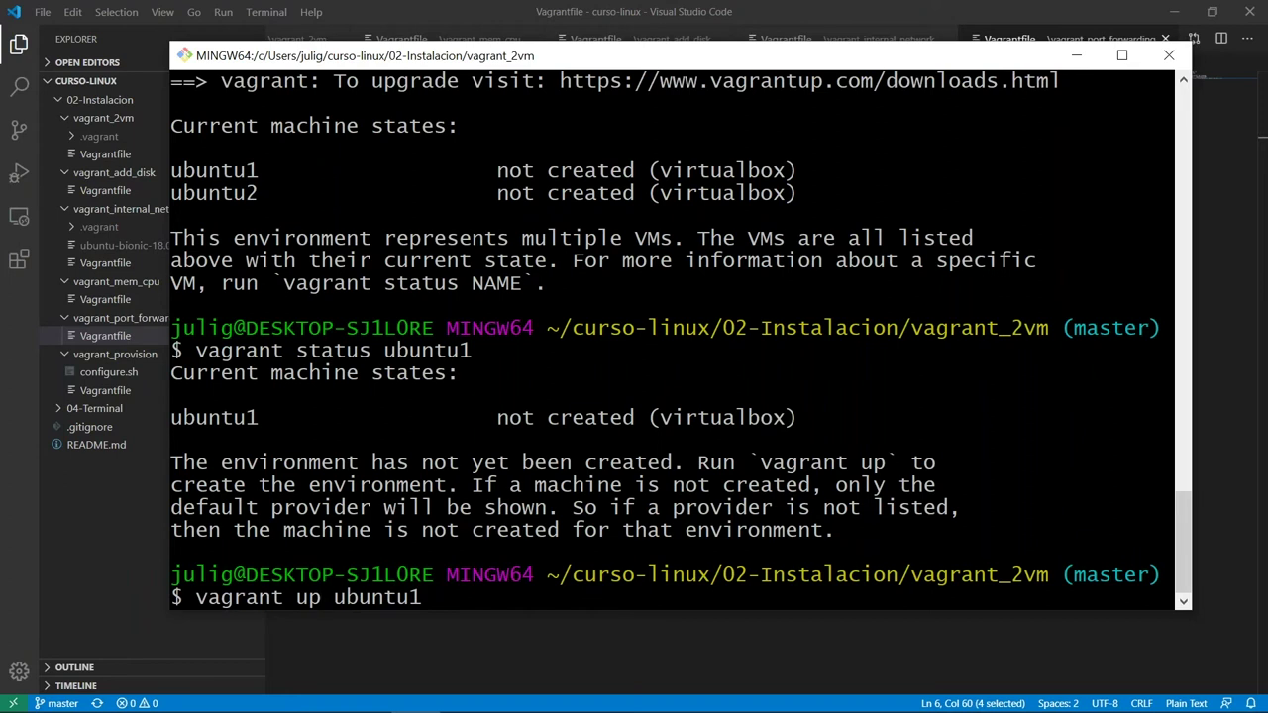
key(Return)
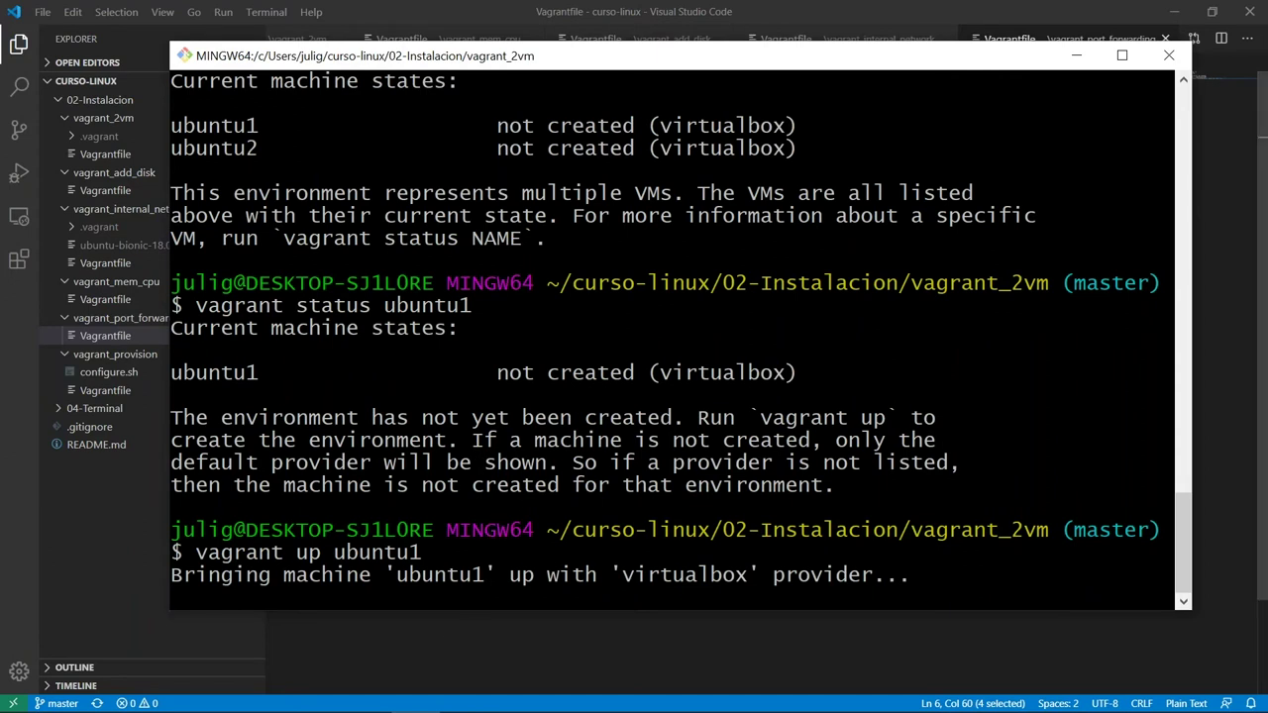
Switch to Visual Studio Code and examine the ubuntu/bionic64 box line for ubuntu1 in the vagrant_2vm Vagrantfile.
click(448, 637)
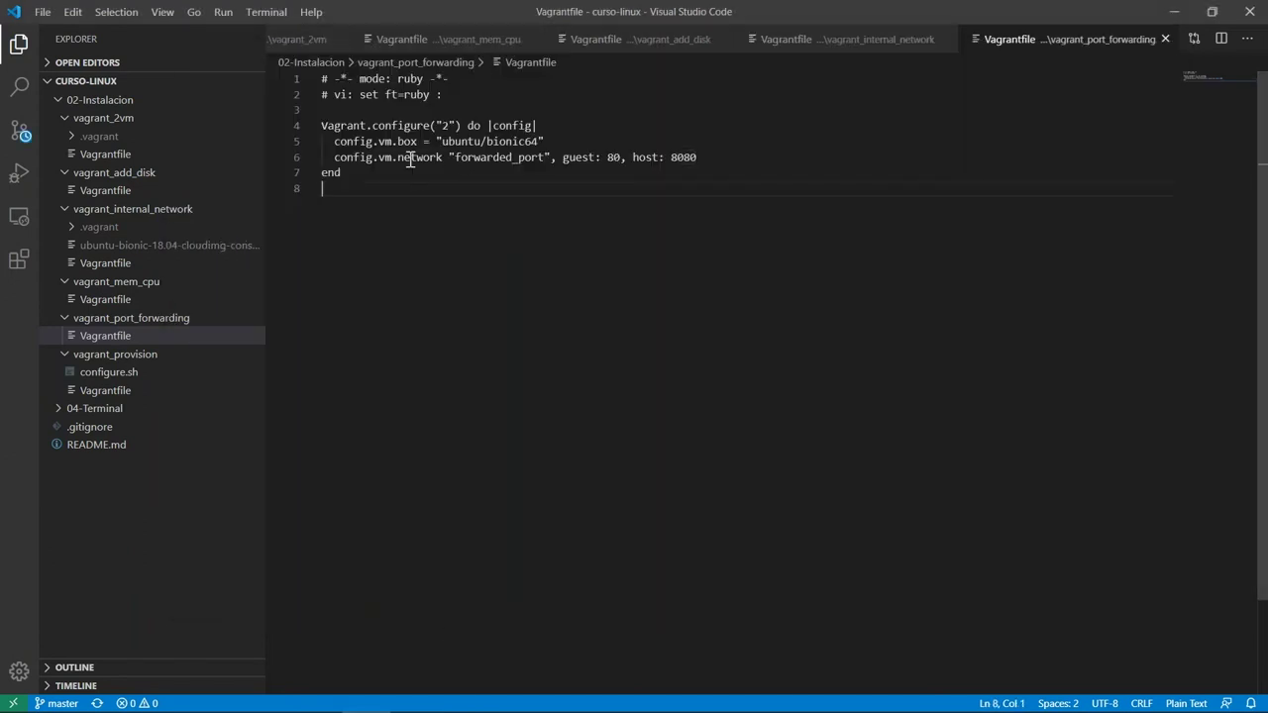
double_click(480, 141)
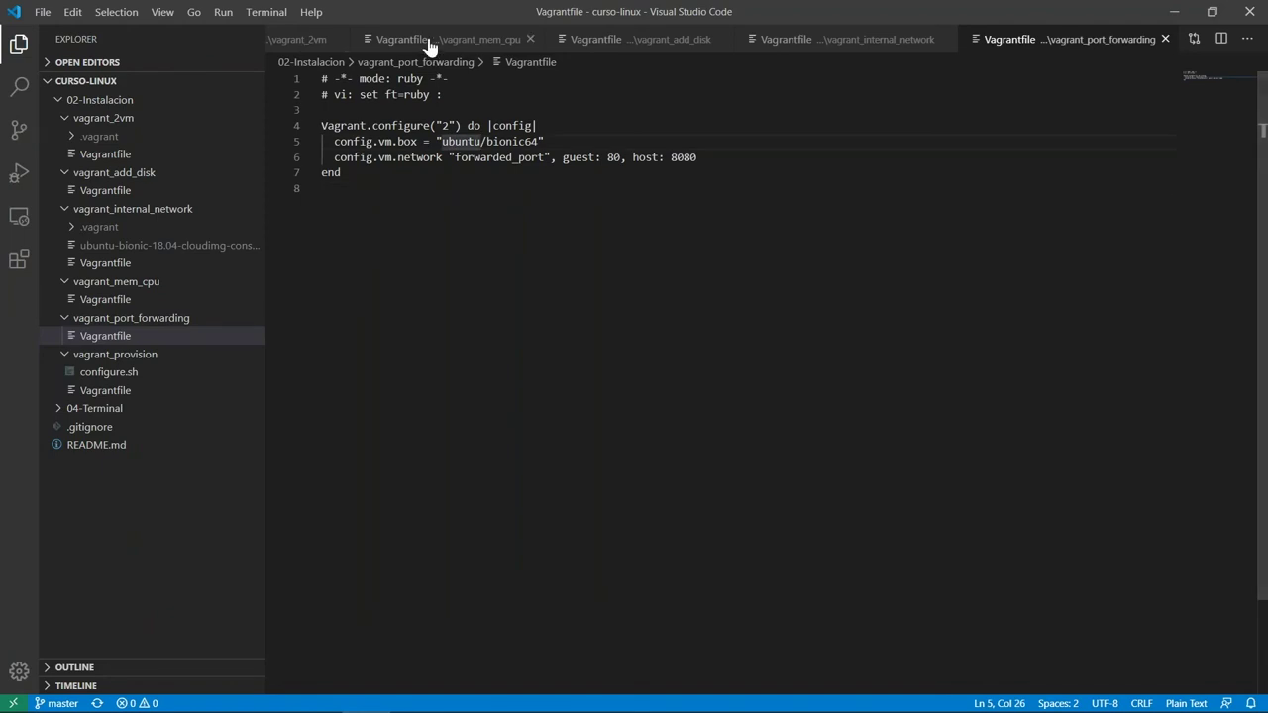
click(298, 40)
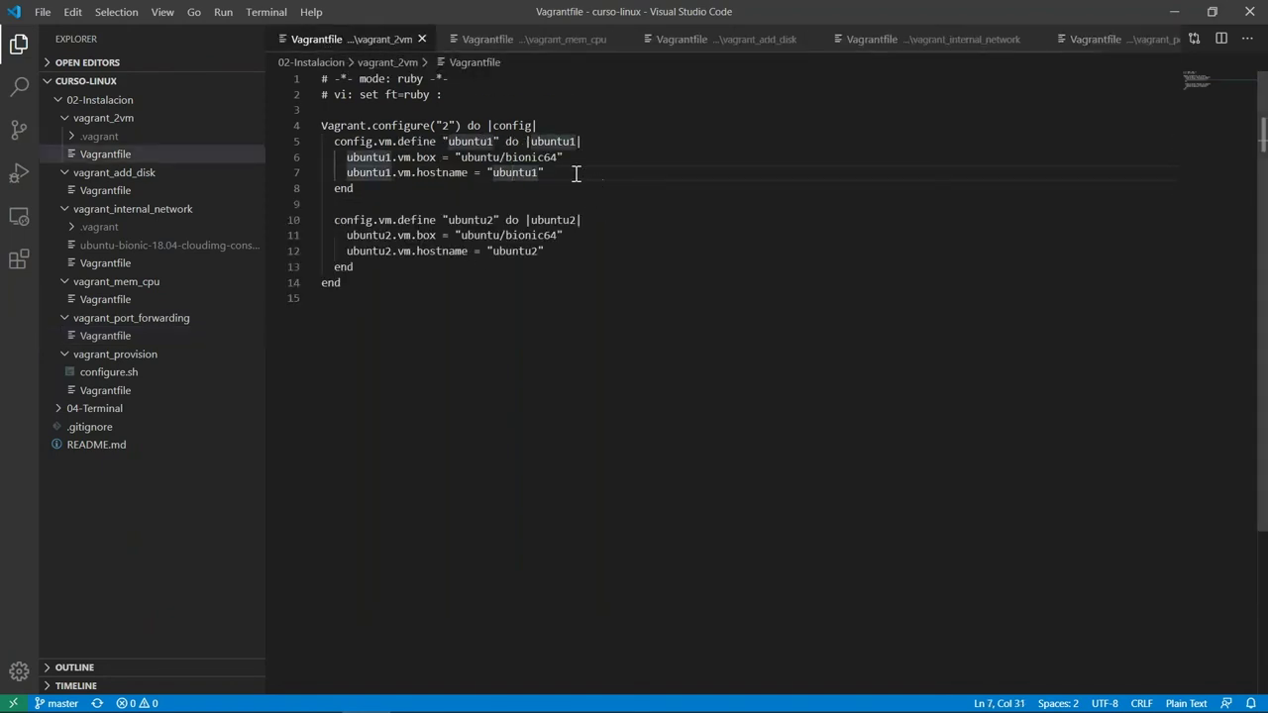
drag(559, 157, 460, 156)
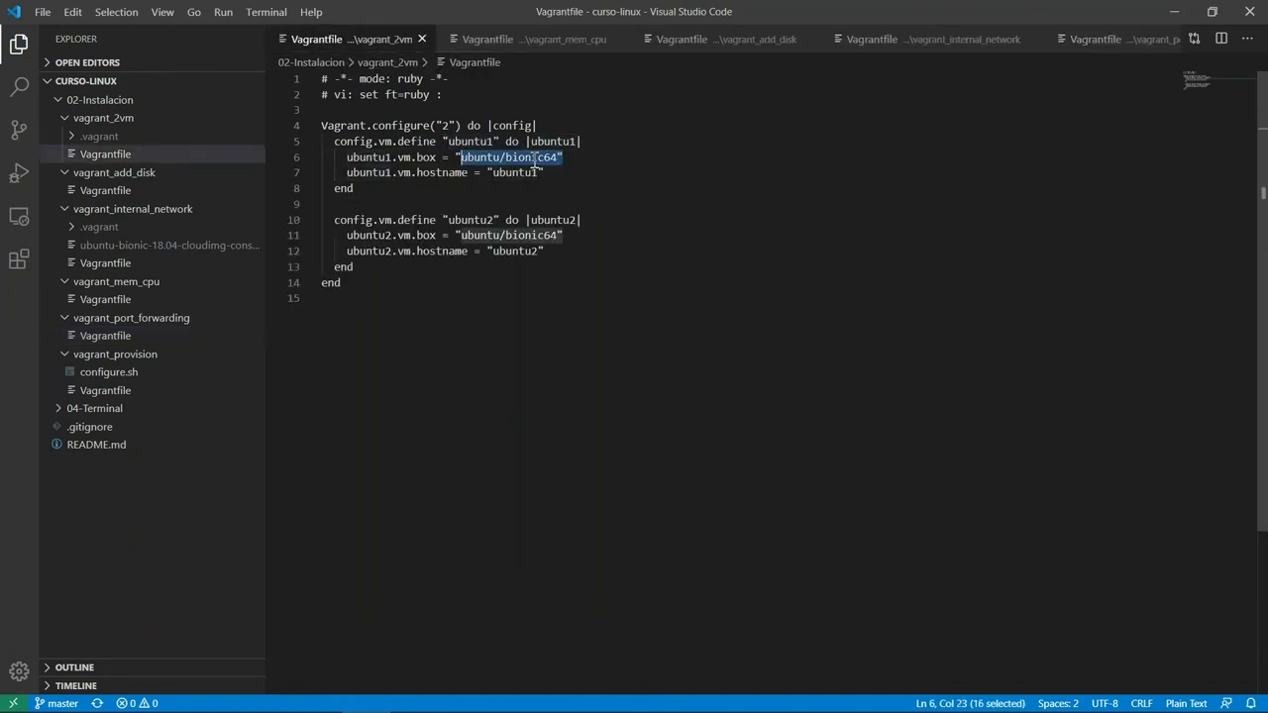
click(540, 156)
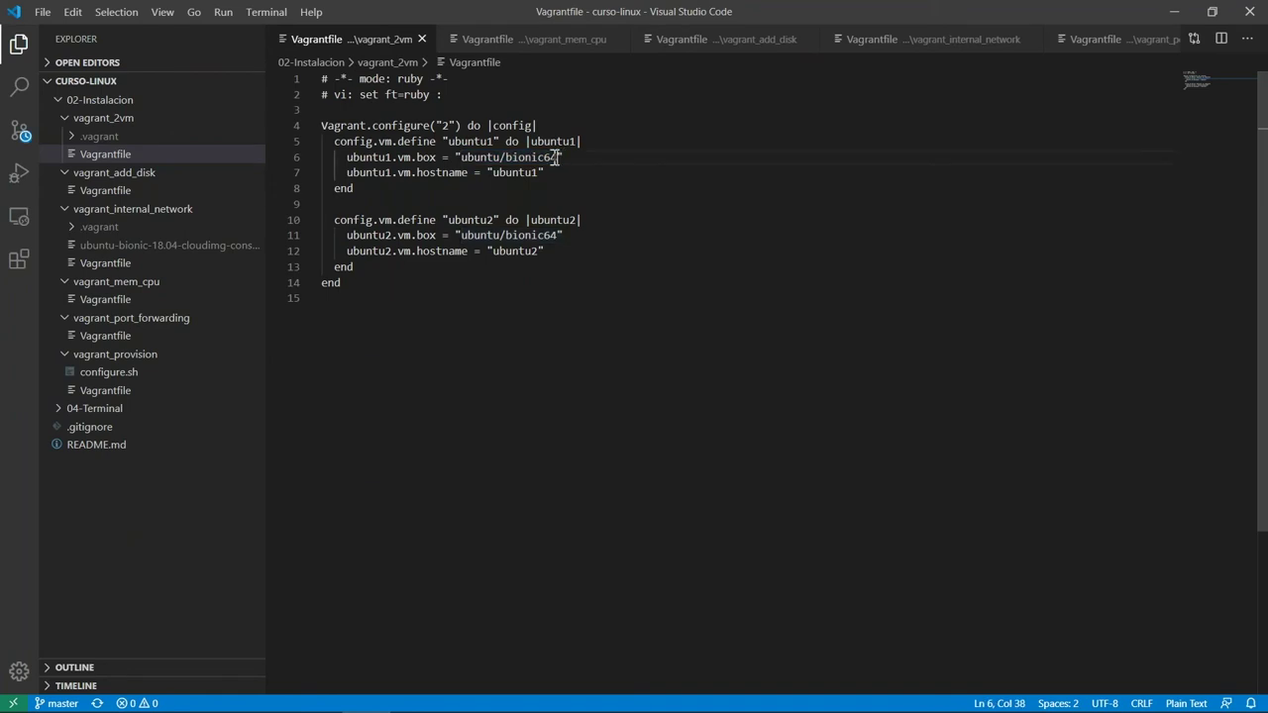
double_click(532, 159)
Return to the Git Bash terminal and examine the vagrant box update hint and the boot line in the output.
key(alt+Tab)
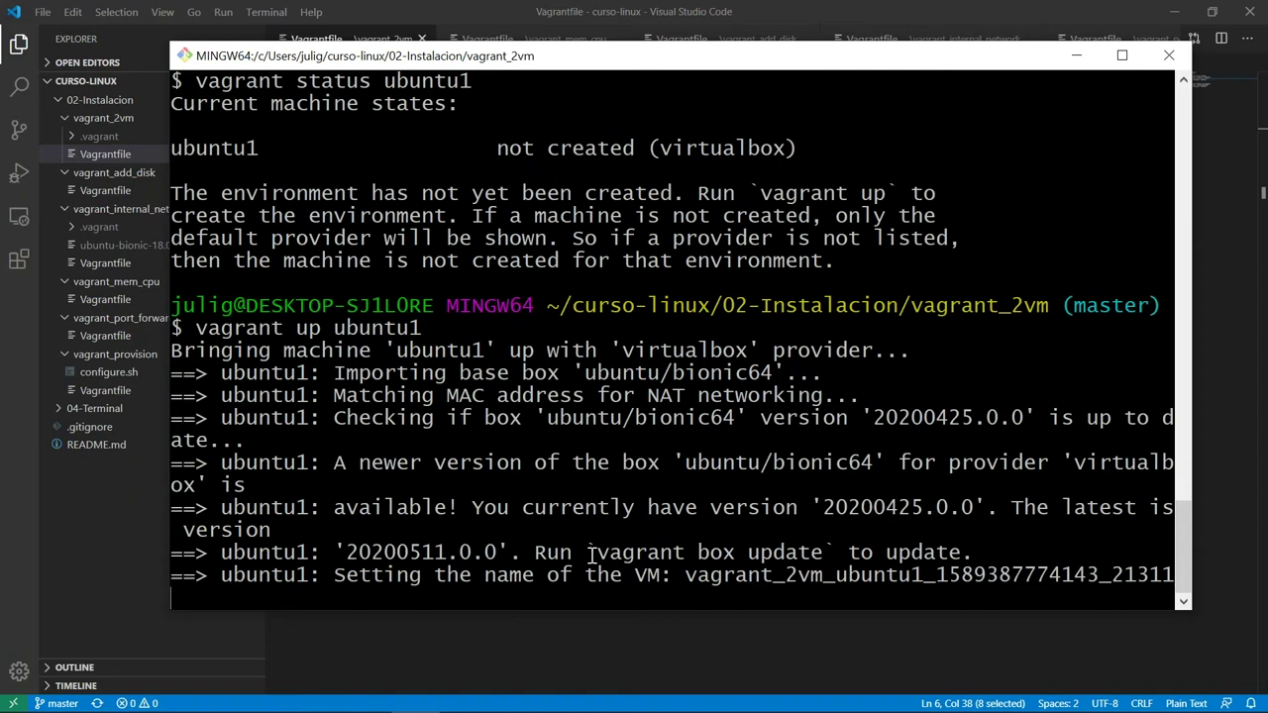
drag(597, 551, 818, 560)
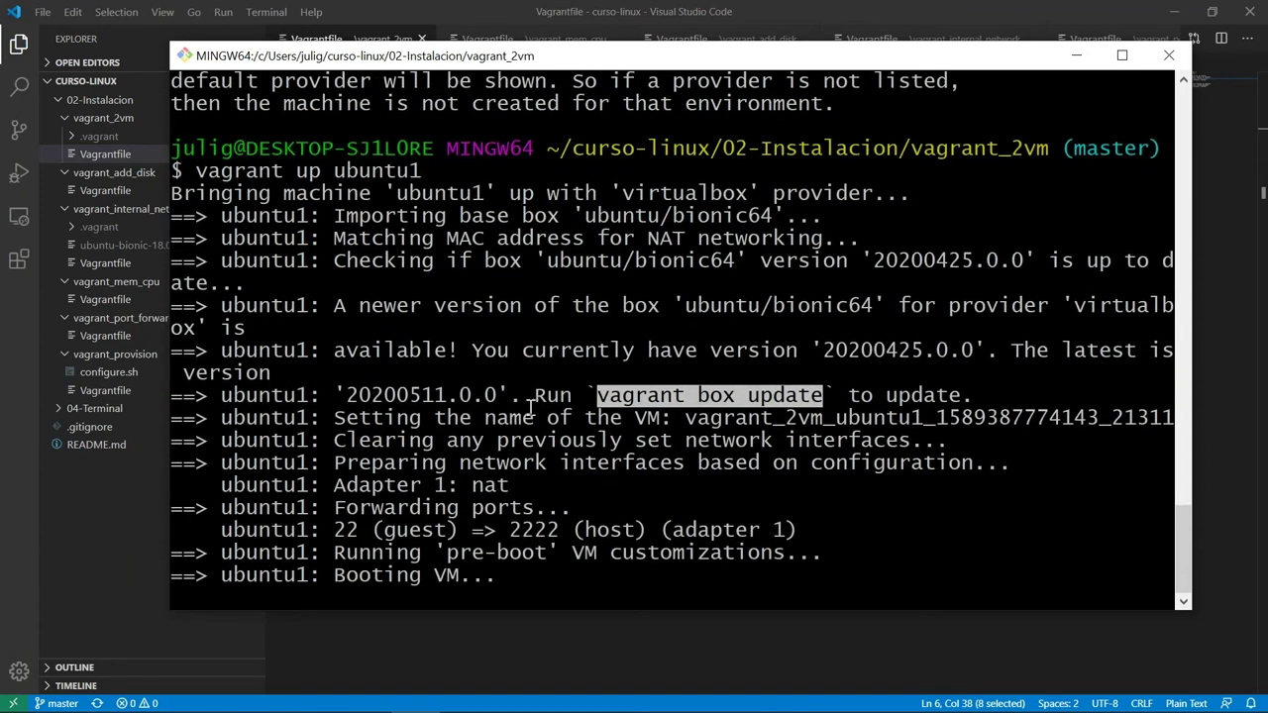
drag(361, 577, 394, 576)
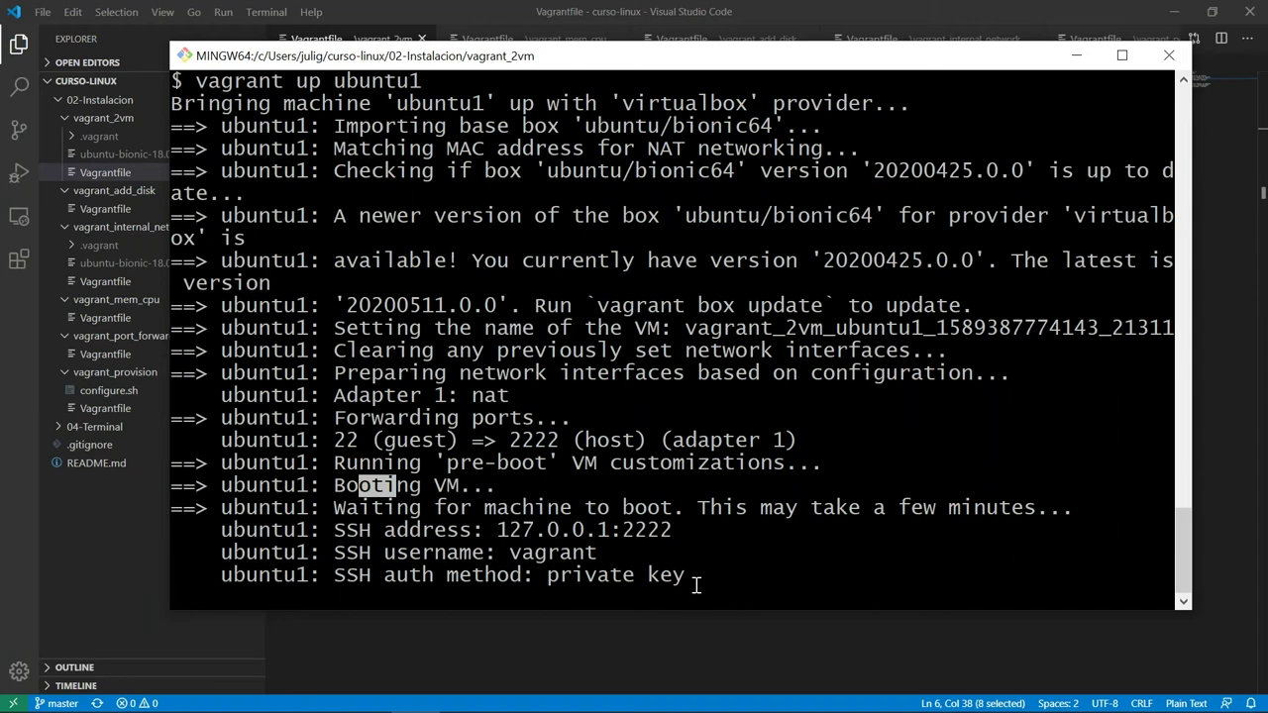
Switch to VirtualBox Manager to view the vagrant_2vm ubuntu1 machine's details, and return to the Git Bash terminal.
mouse_move(365, 693)
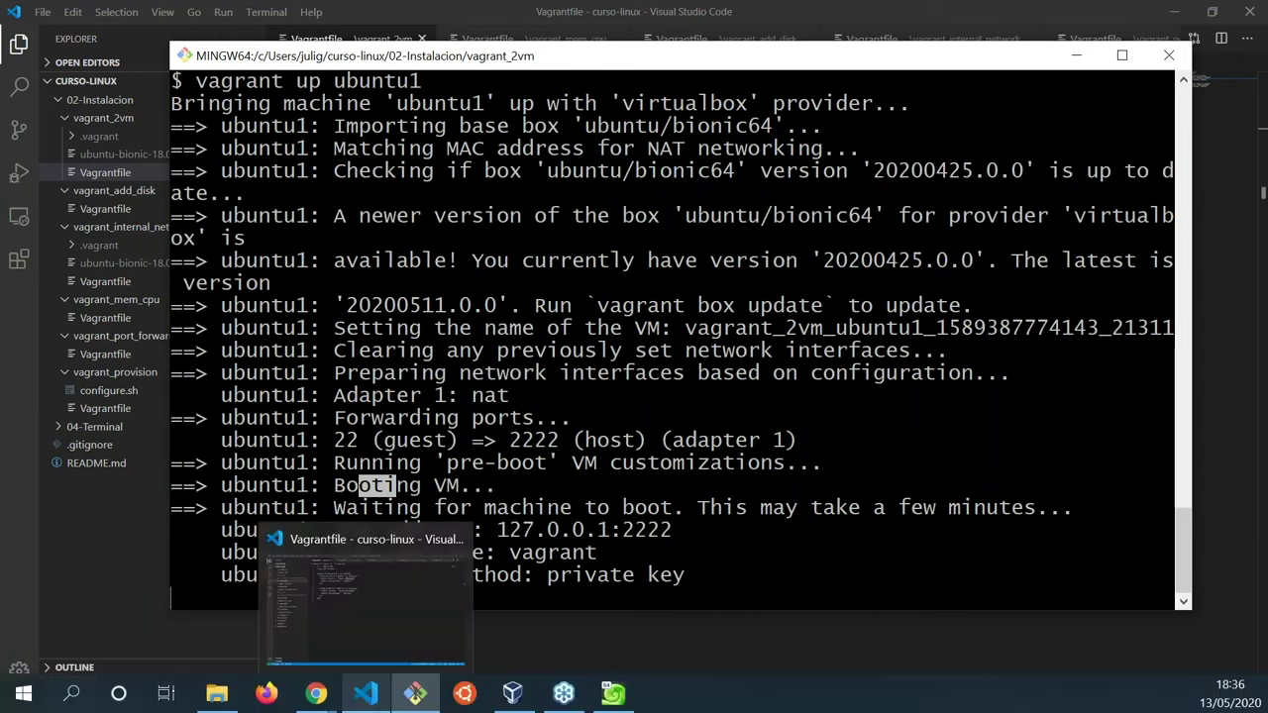
click(513, 693)
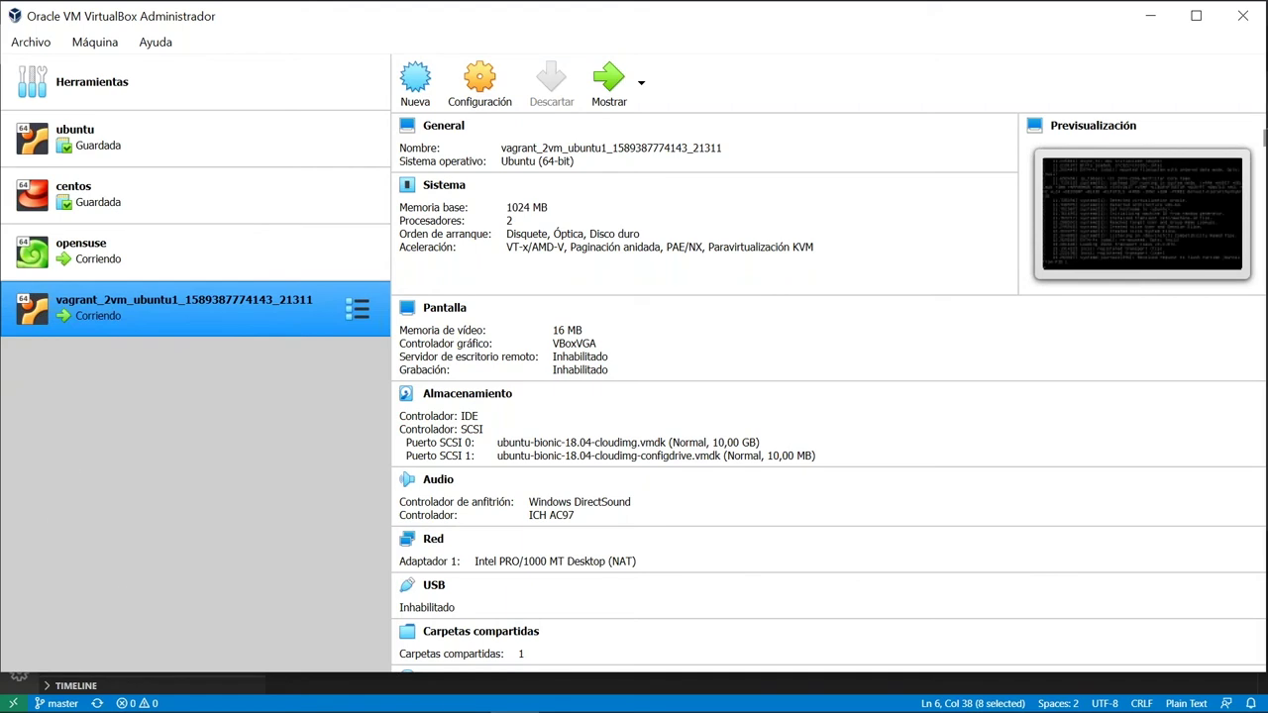
click(416, 700)
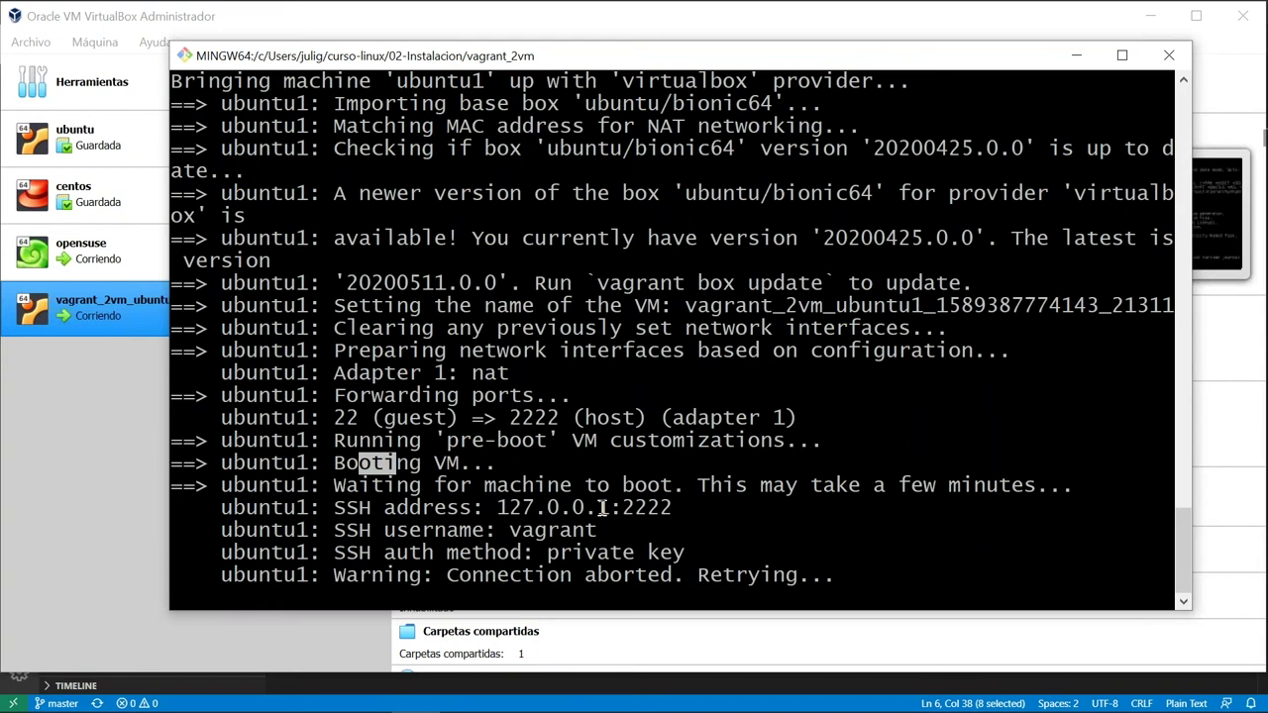
Bring up the opensuse virtual machine window to check its installation progress, and minimise it.
mouse_move(515, 699)
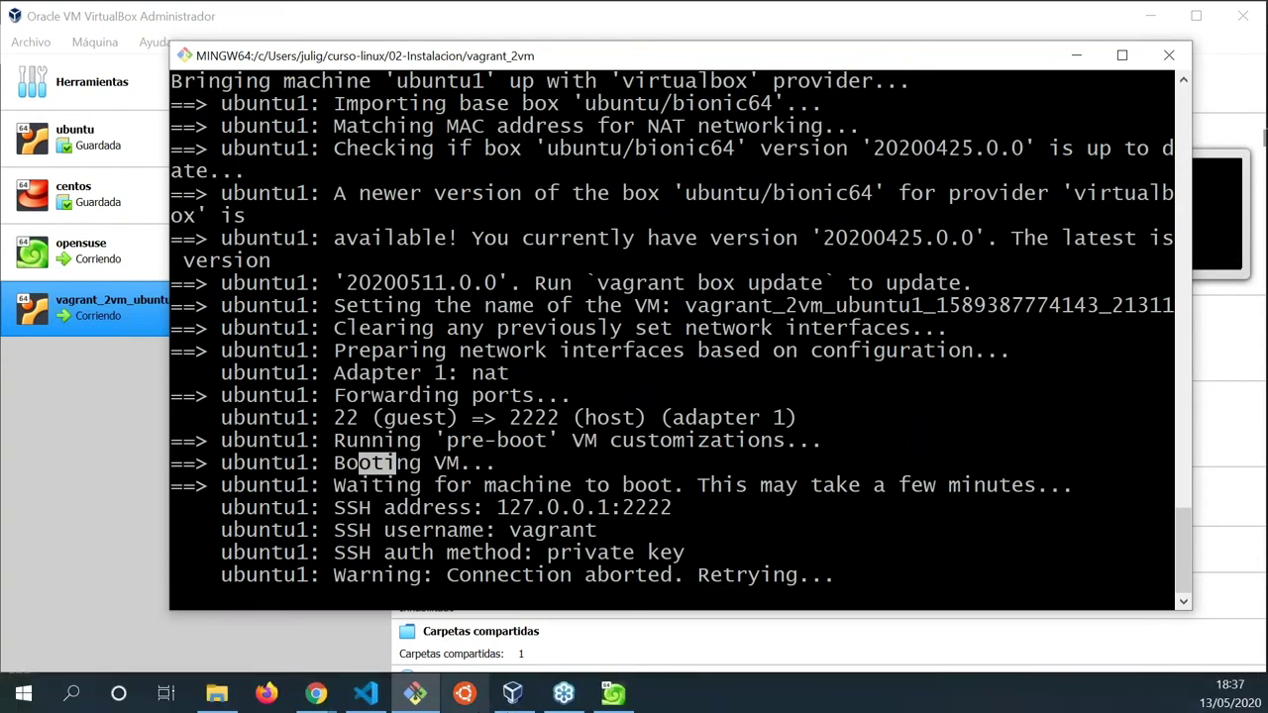
click(613, 694)
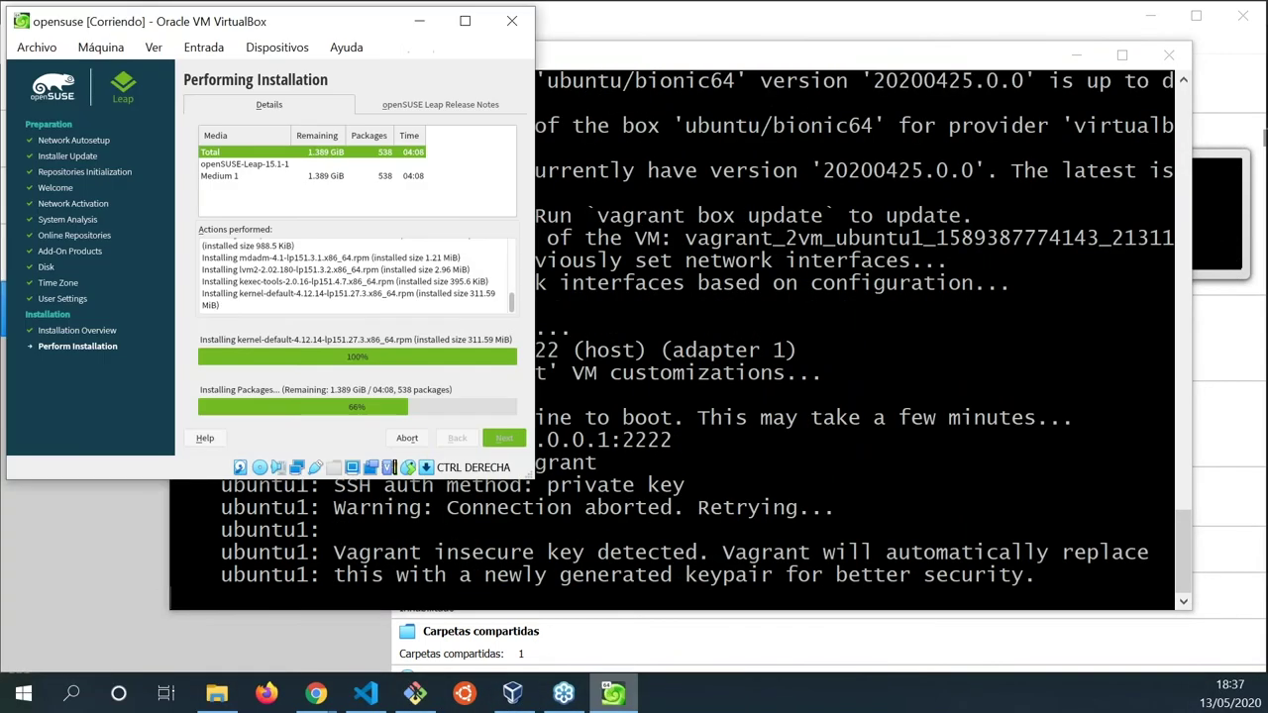
click(419, 21)
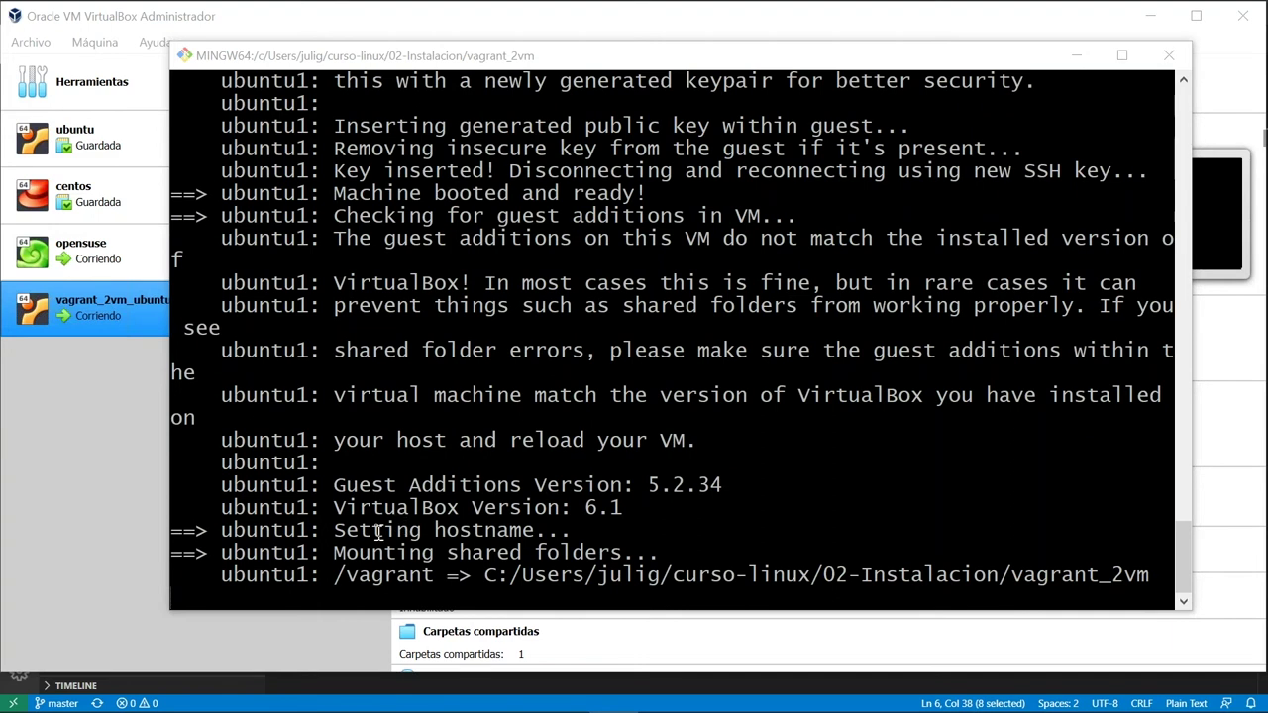
Examine the hostname and shared folder lines in the vagrant up output for ubuntu1.
drag(349, 530, 556, 507)
click(444, 498)
drag(338, 509, 585, 507)
click(671, 477)
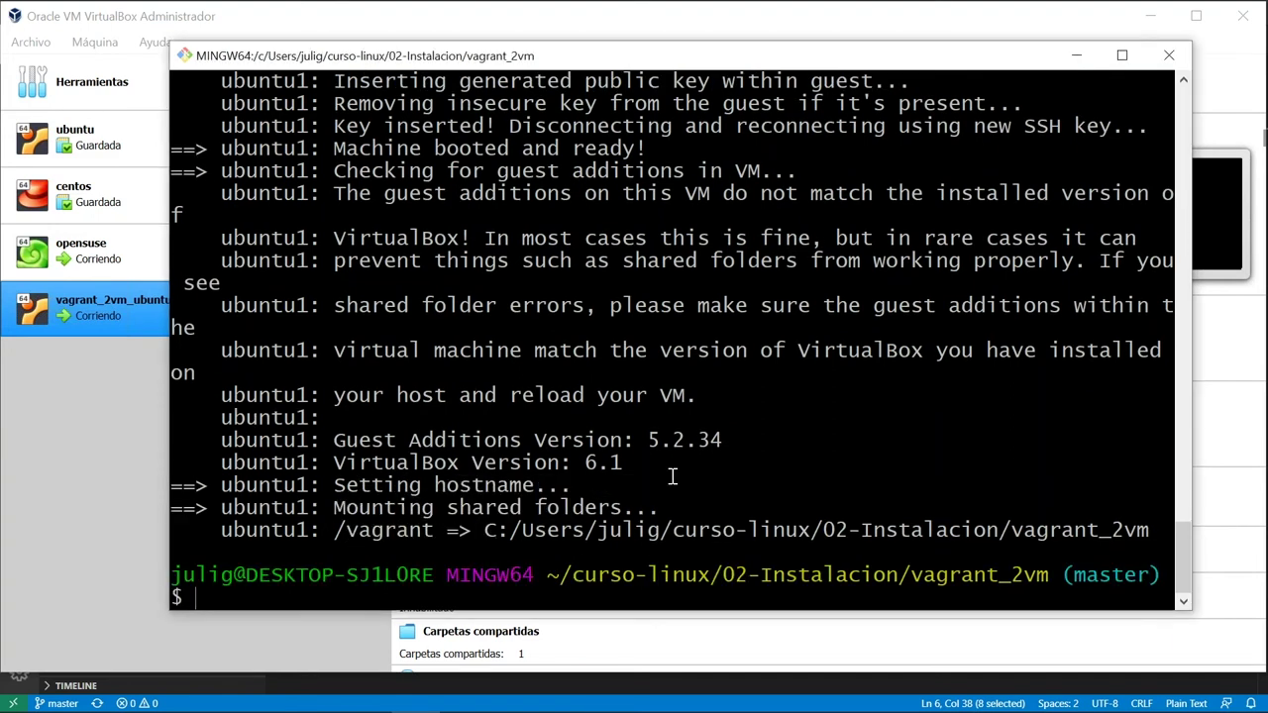
Run vagrant status for all machines again and examine the state of ubuntu1.
text(vagrant status ubuntu1)
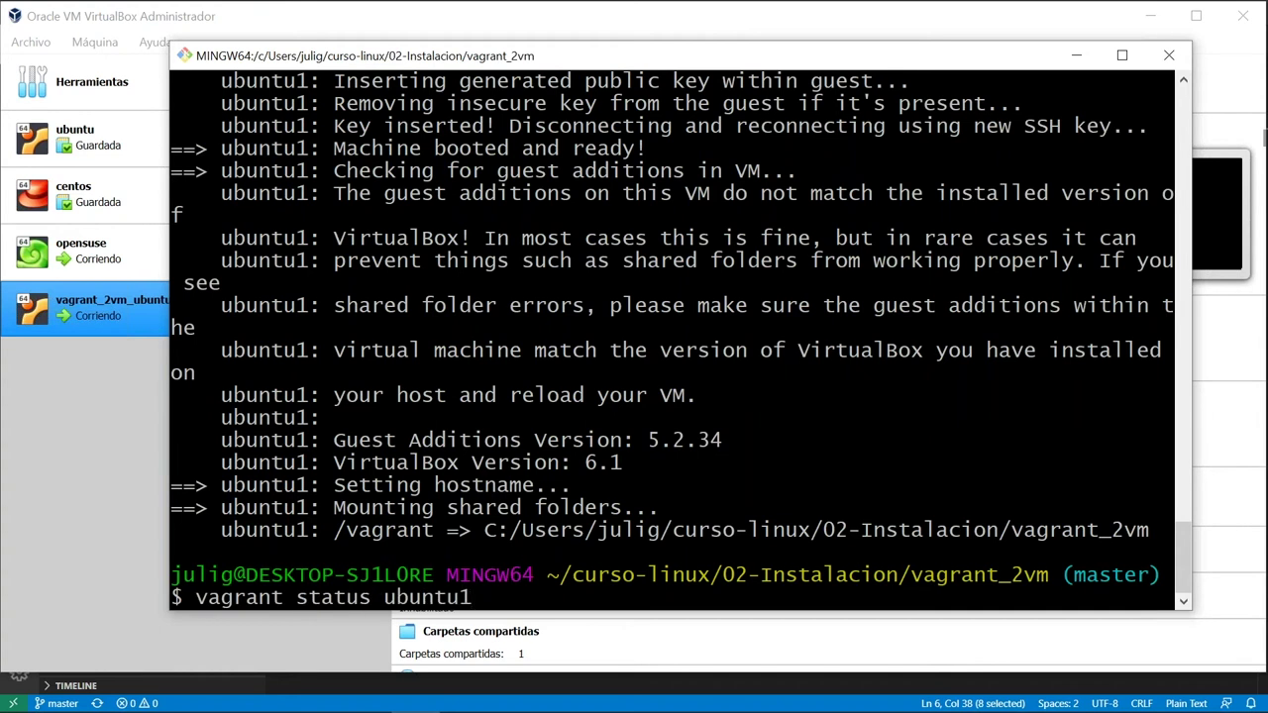
key(BackSpace)
key(BackSpace)
key(BackSpace)
key(BackSpace)
key(BackSpace)
key(BackSpace)
key(BackSpace)
key(BackSpace)
key(Return)
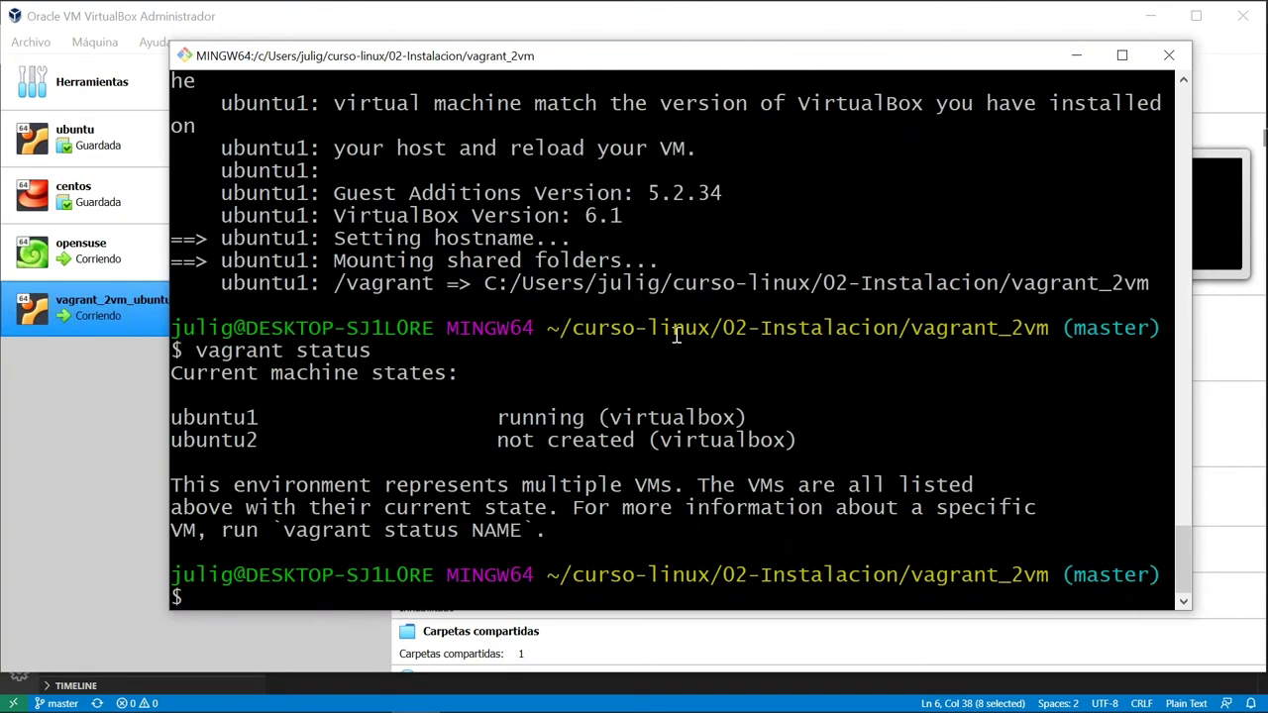
double_click(556, 419)
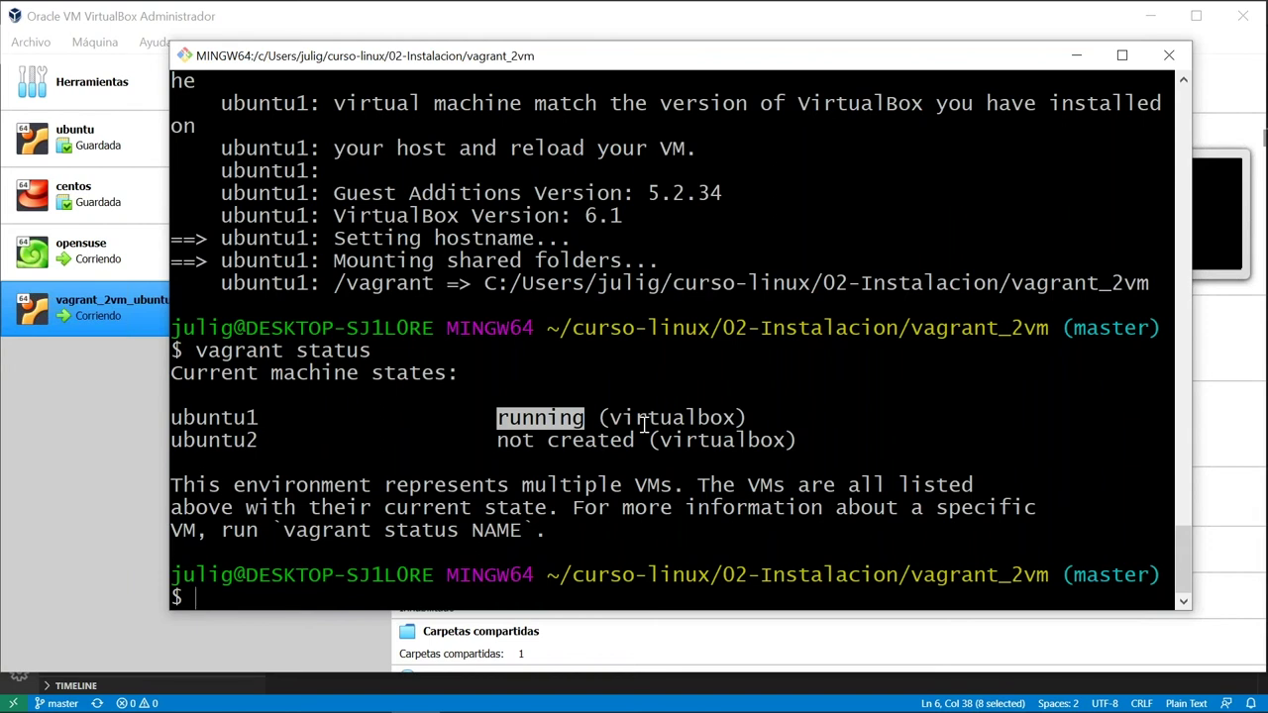
Open an SSH session to the first machine by running vagrant ssh ubuntu1.
key(Up)
key(BackSpace)
key(BackSpace)
key(BackSpace)
key(BackSpace)
key(BackSpace)
key(BackSpace)
text(up ubuntu1)
key(Left)
key(Left)
key(Left)
key(Left)
key(Left)
key(Left)
key(Left)
key(Left)
key(BackSpace)
key(BackSpace)
text(ssh)
key(Return)
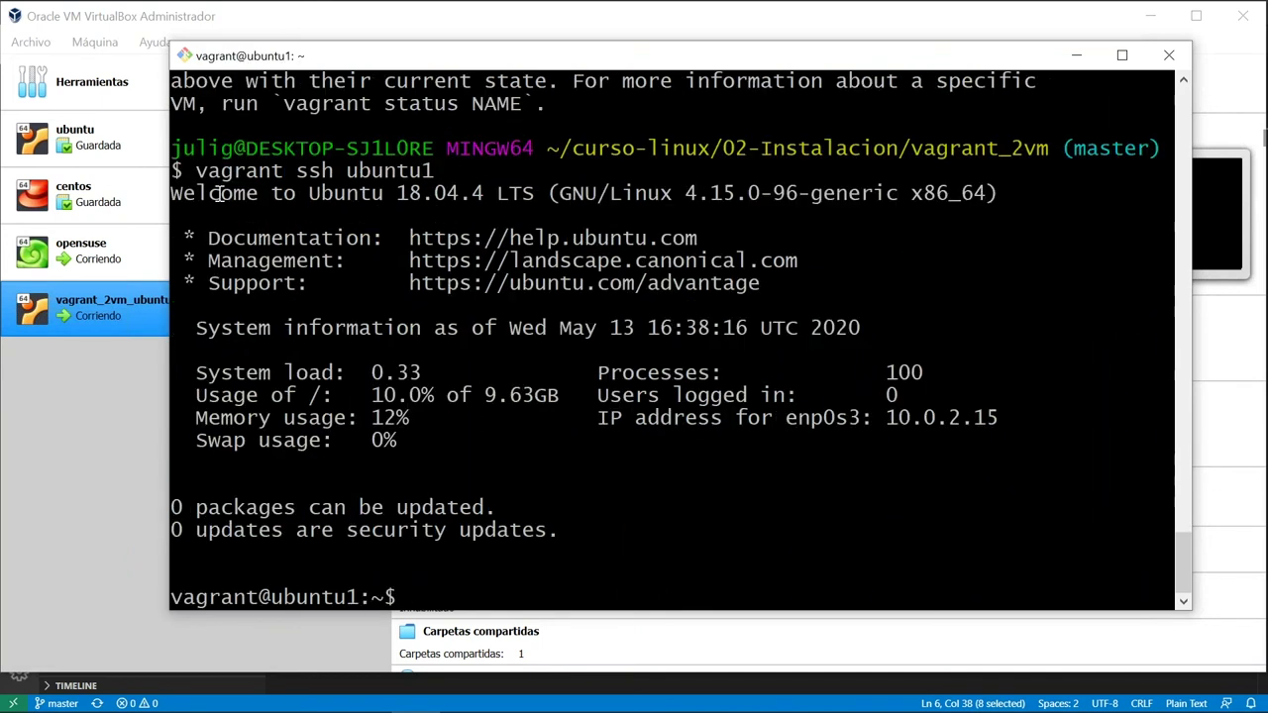
Examine the Ubuntu release and kernel version in the welcome banner, and the user and host in the prompt.
drag(170, 194, 482, 195)
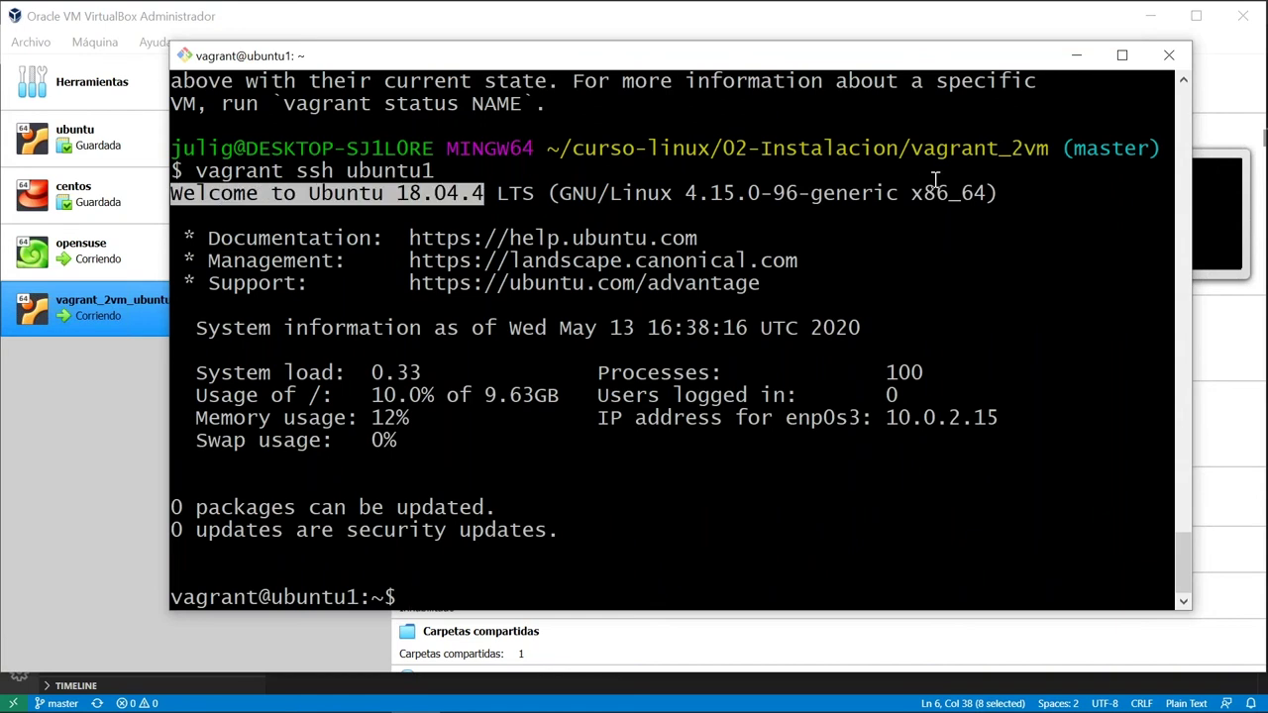
drag(686, 194, 762, 193)
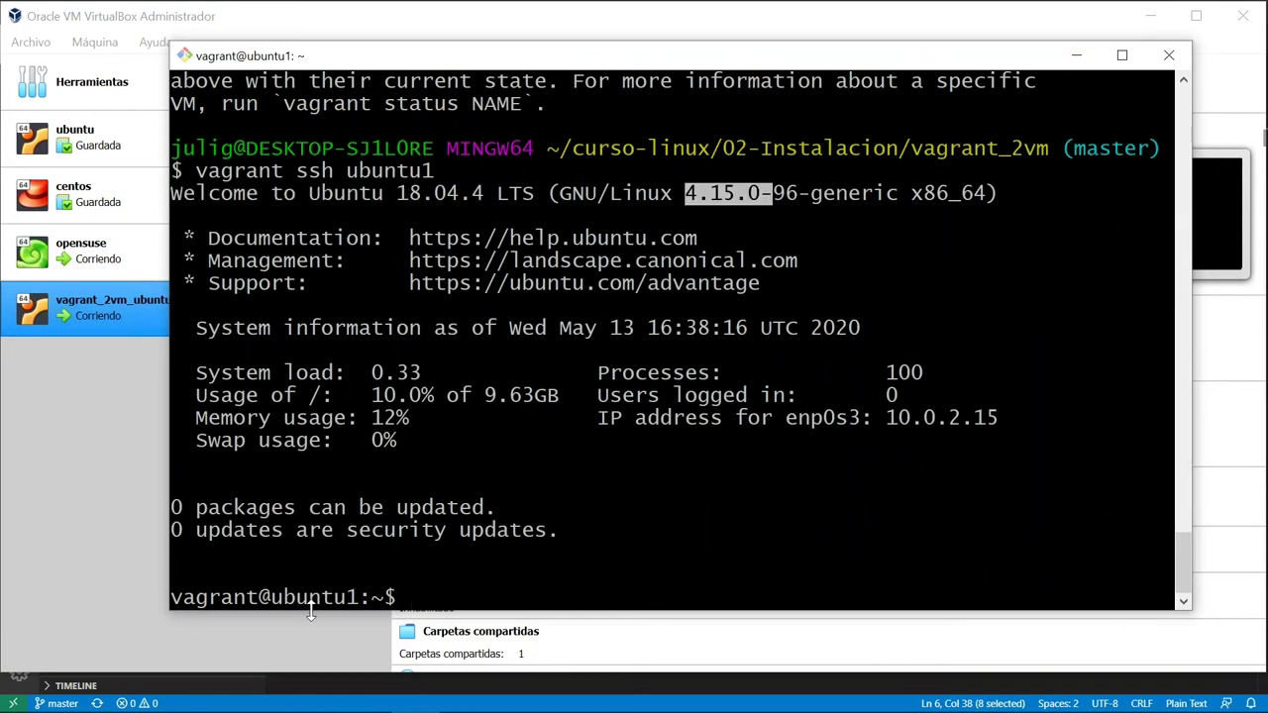
click(342, 590)
double_click(229, 591)
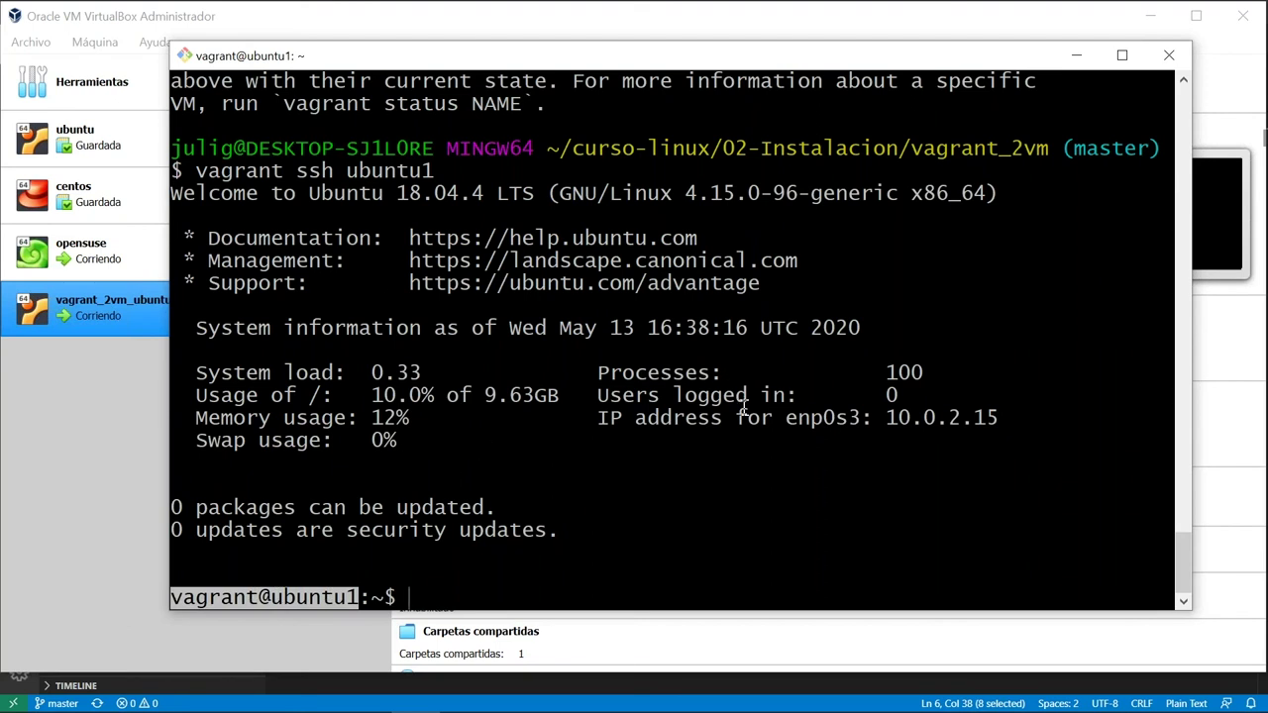
Exit the ubuntu1 SSH session and return to the host's Git Bash prompt with a few blank lines.
text(exit)
key(Return)
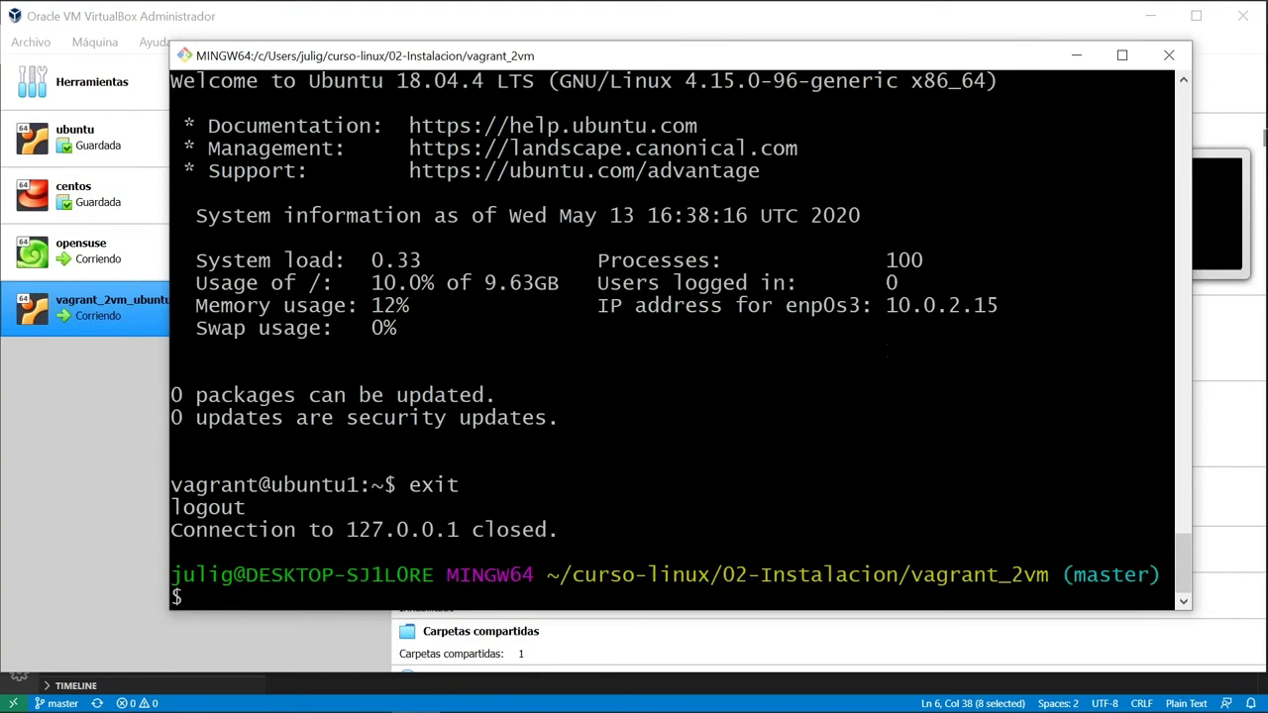
key(Return)
key(Return)
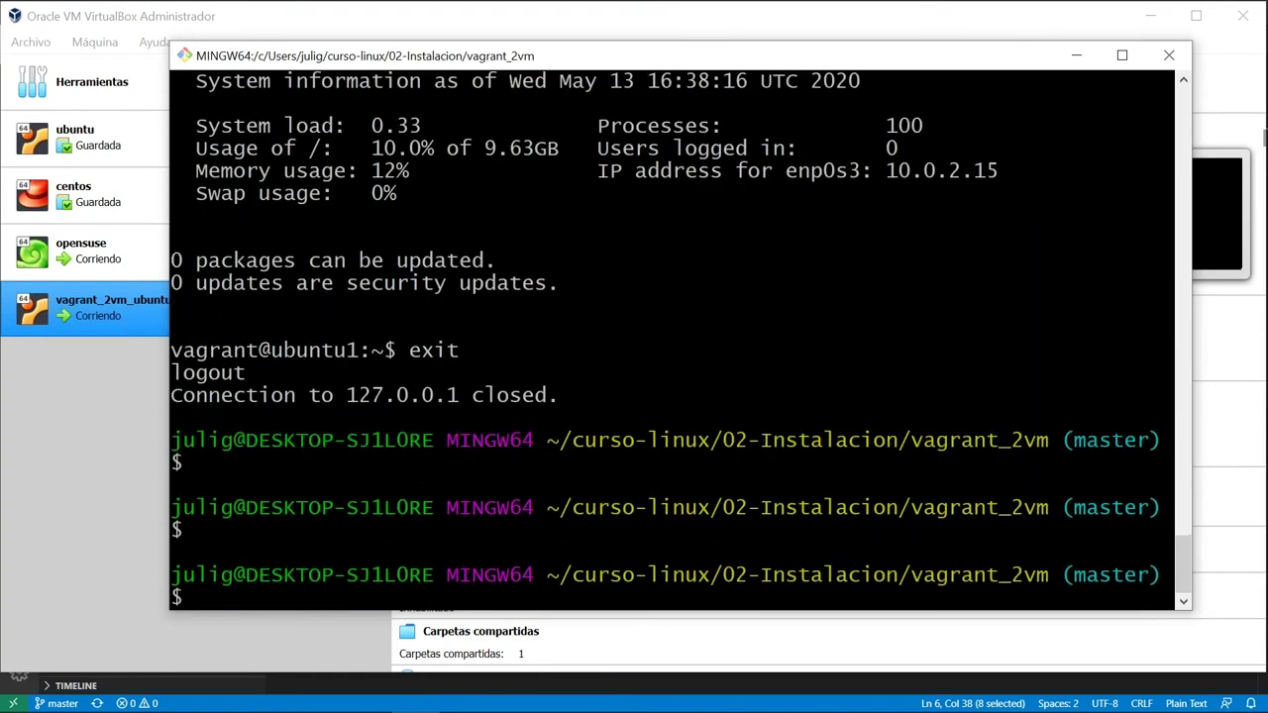
Run vagrant box update and examine the box name, version, download host and added-box lines in its output.
text(vagrant box update)
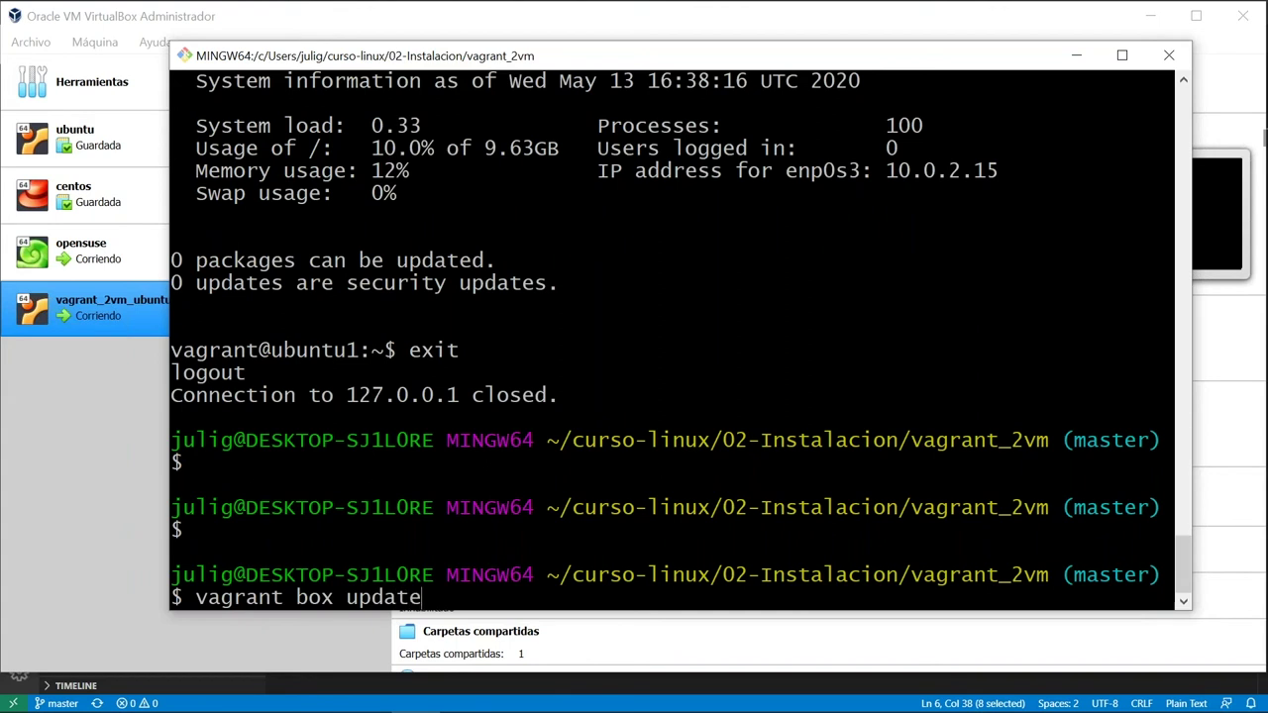
key(Return)
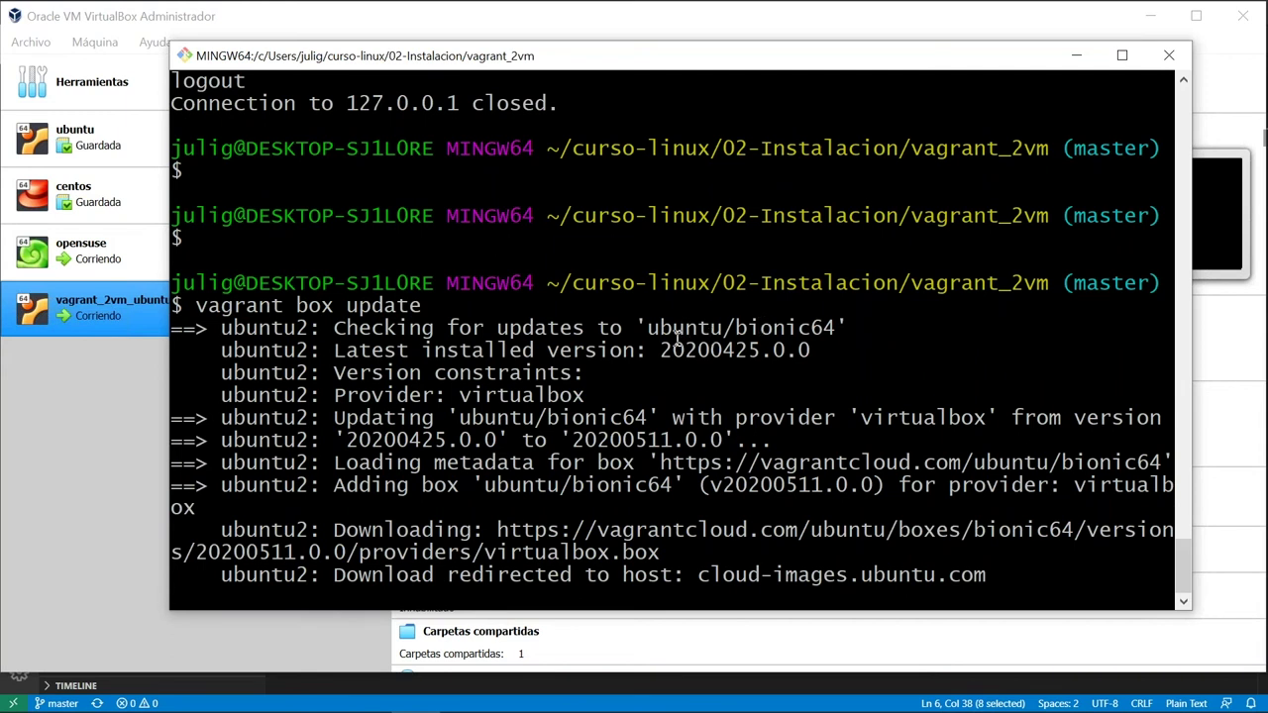
drag(650, 341, 749, 351)
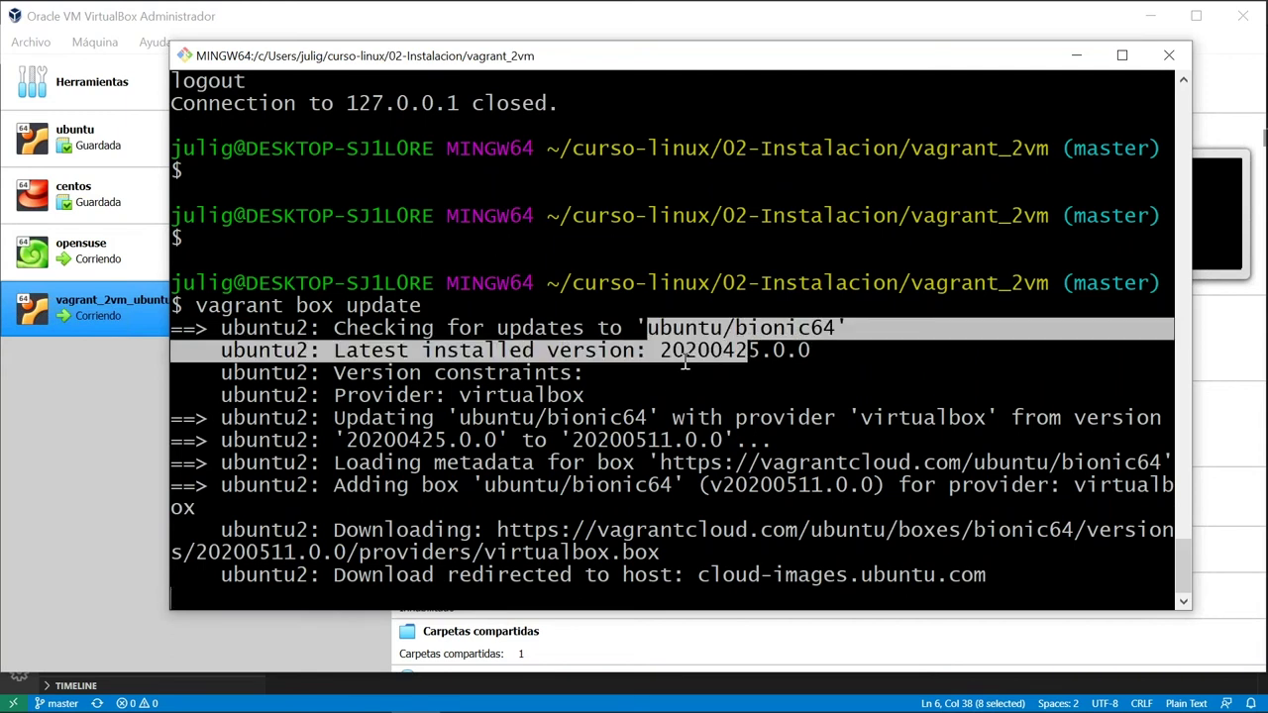
double_click(611, 442)
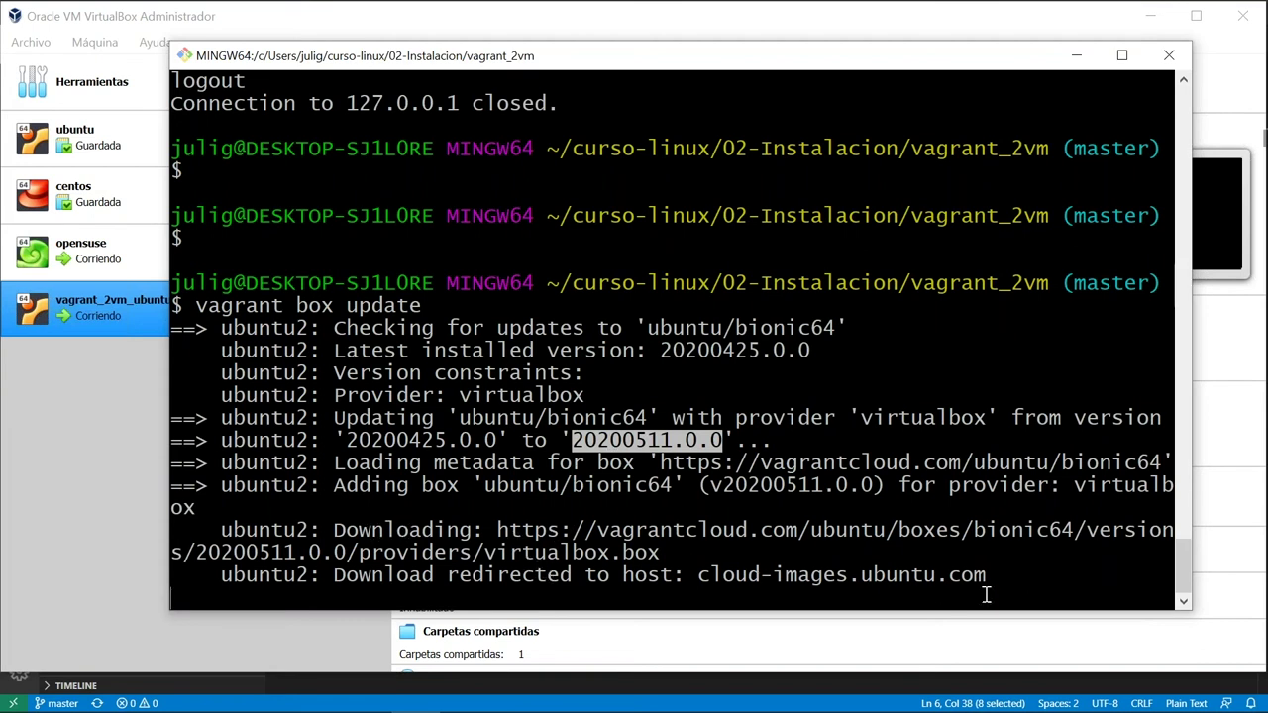
drag(990, 578, 709, 578)
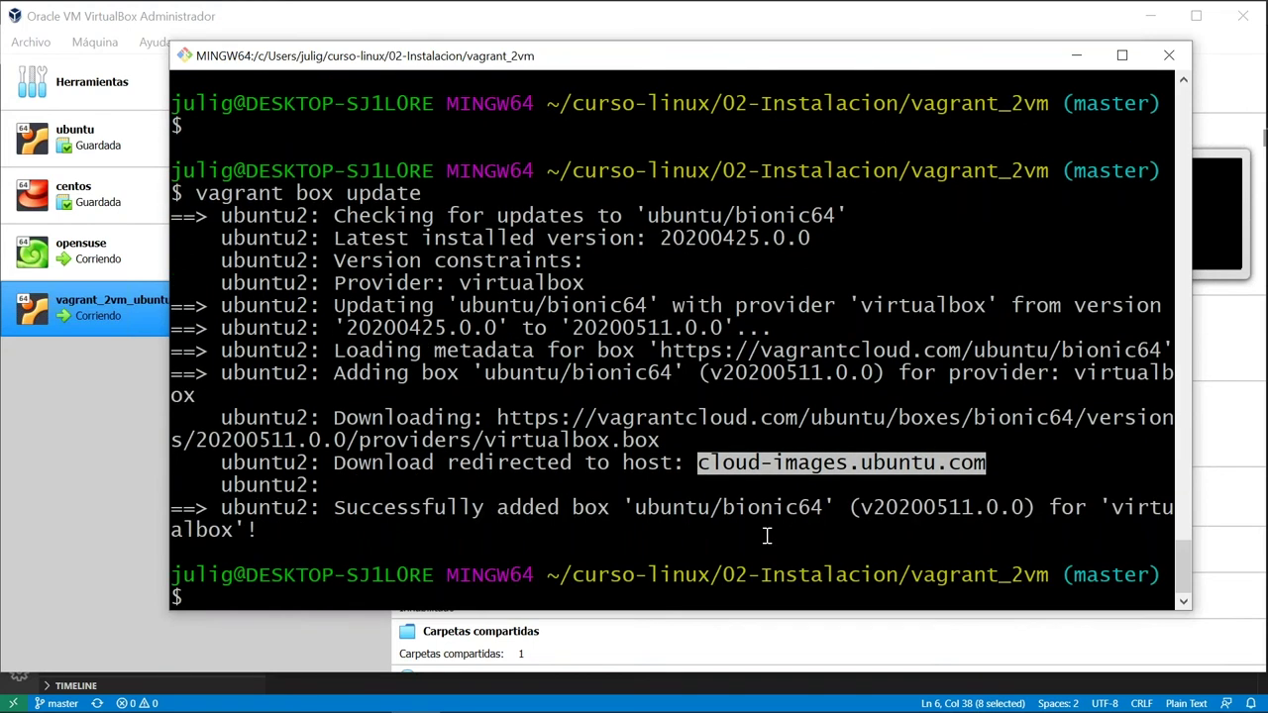
drag(518, 512, 935, 508)
click(931, 498)
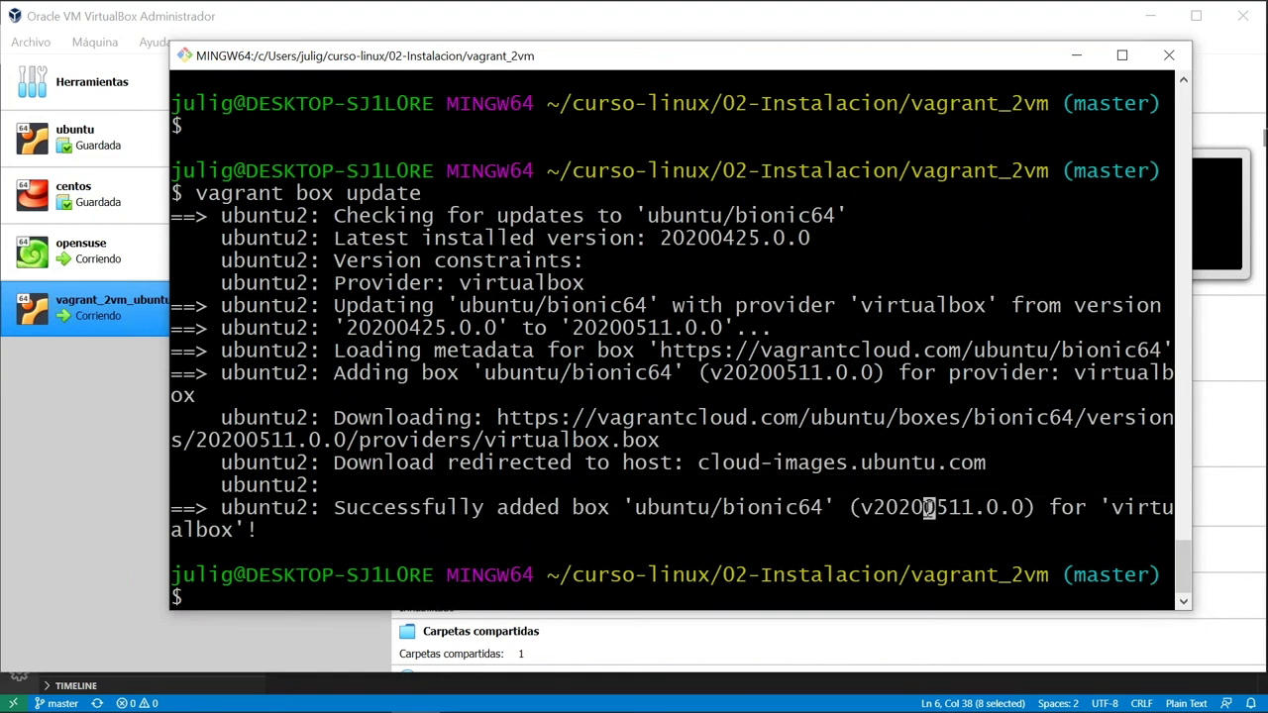
List the locally installed boxes with vagrant box list.
key(Up)
key(BackSpace)
key(BackSpace)
key(BackSpace)
key(BackSpace)
key(BackSpace)
key(BackSpace)
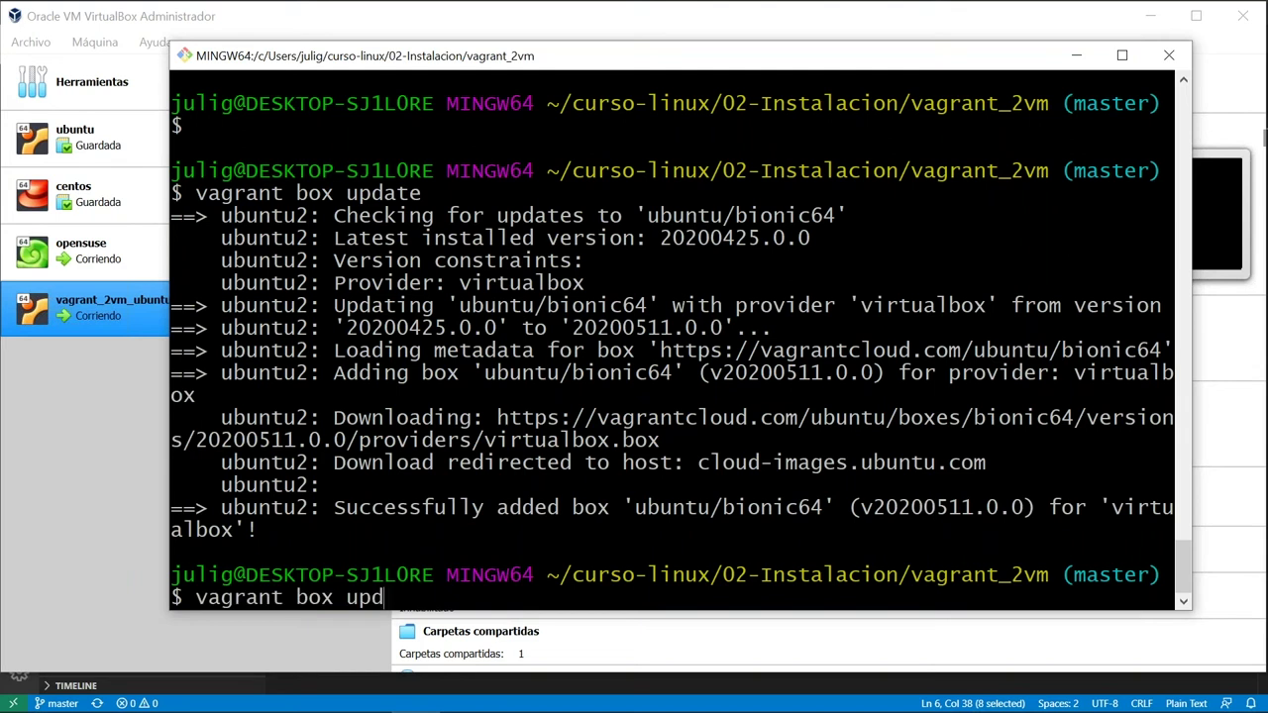
text(list)
key(Return)
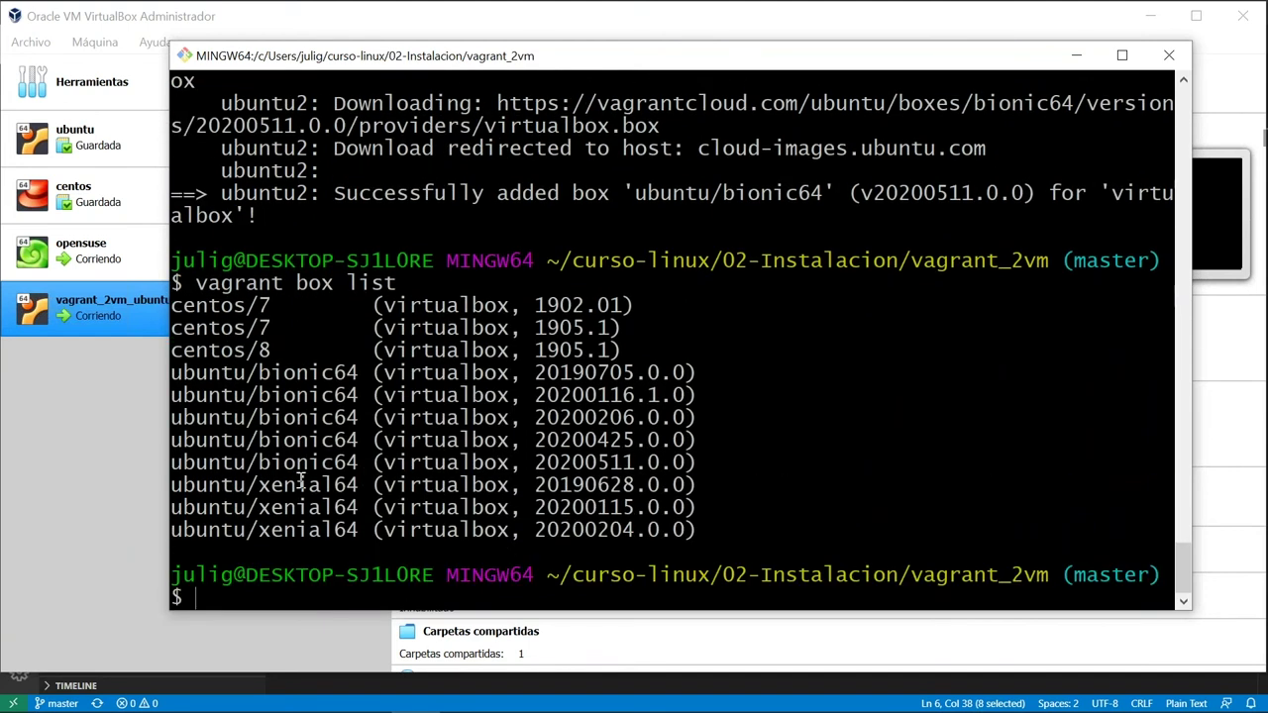
Examine the newest ubuntu/bionic64 entry, the ubuntu/xenial64 versions and the centos/7 and centos/8 boxes in the list.
drag(269, 462, 521, 462)
click(605, 452)
triple_click(702, 451)
drag(702, 450, 184, 458)
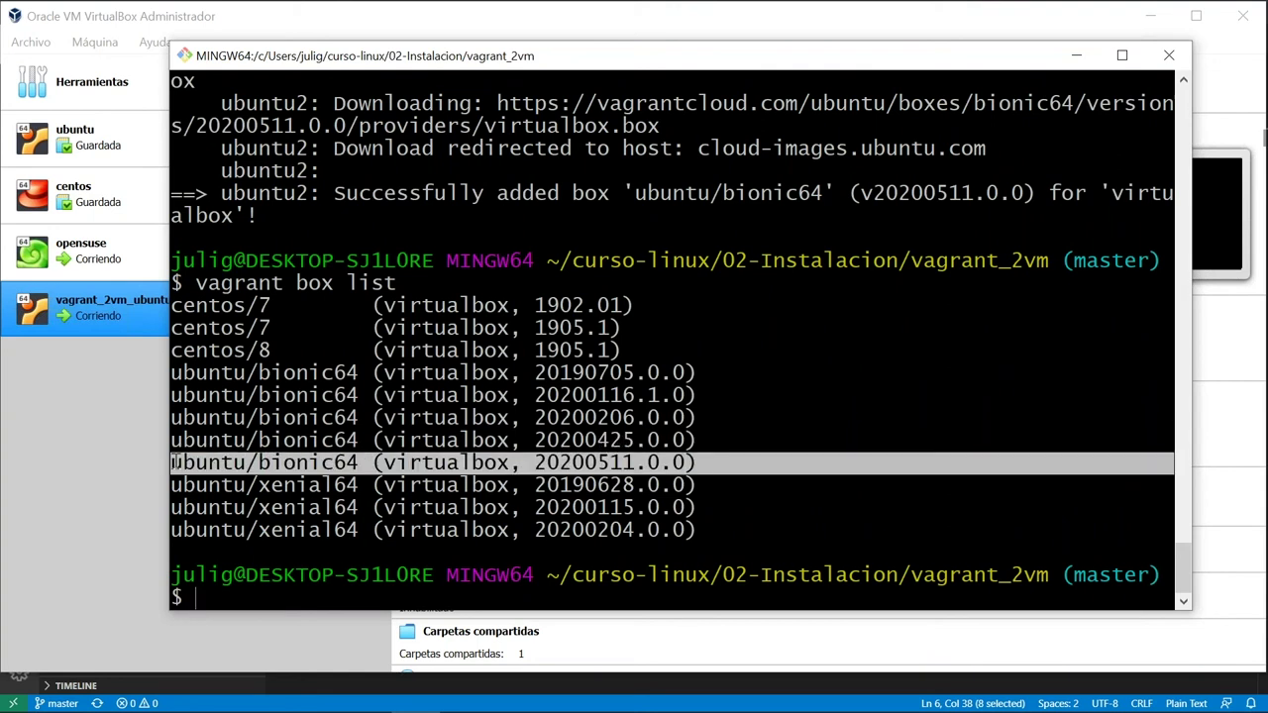
triple_click(702, 528)
drag(702, 528, 157, 508)
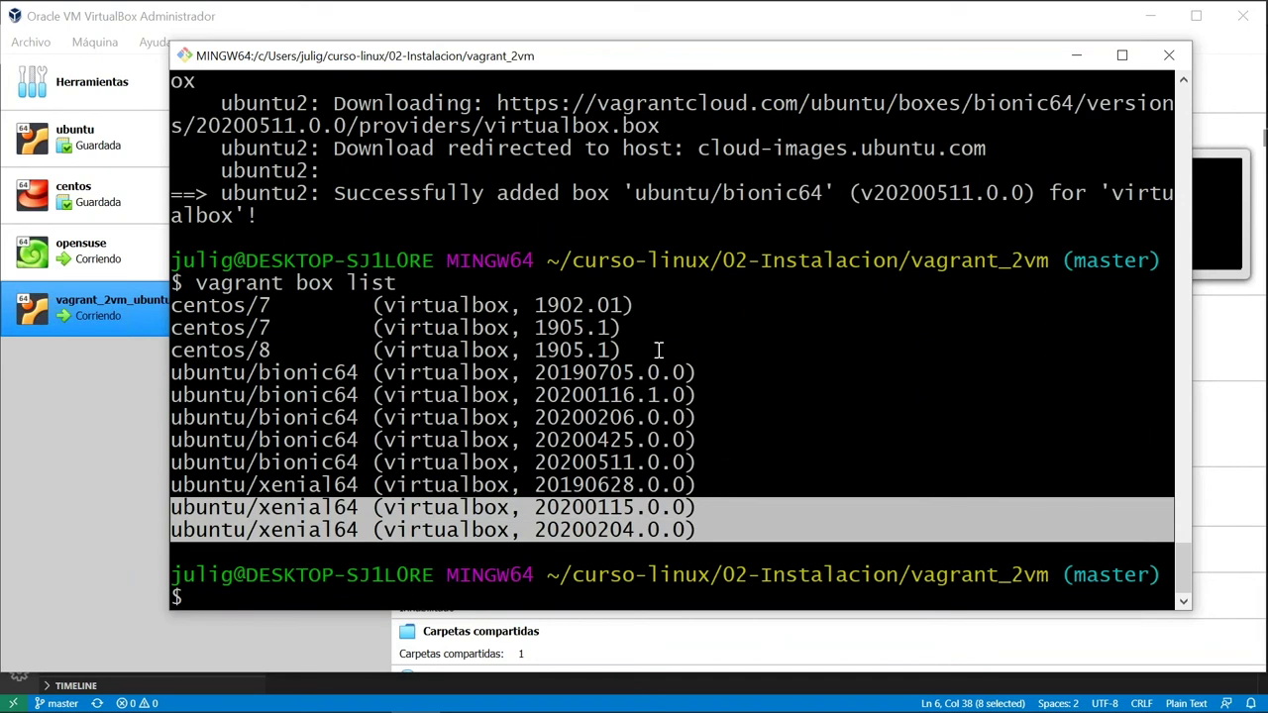
click(616, 349)
drag(616, 348, 188, 305)
click(242, 366)
double_click(254, 350)
click(248, 317)
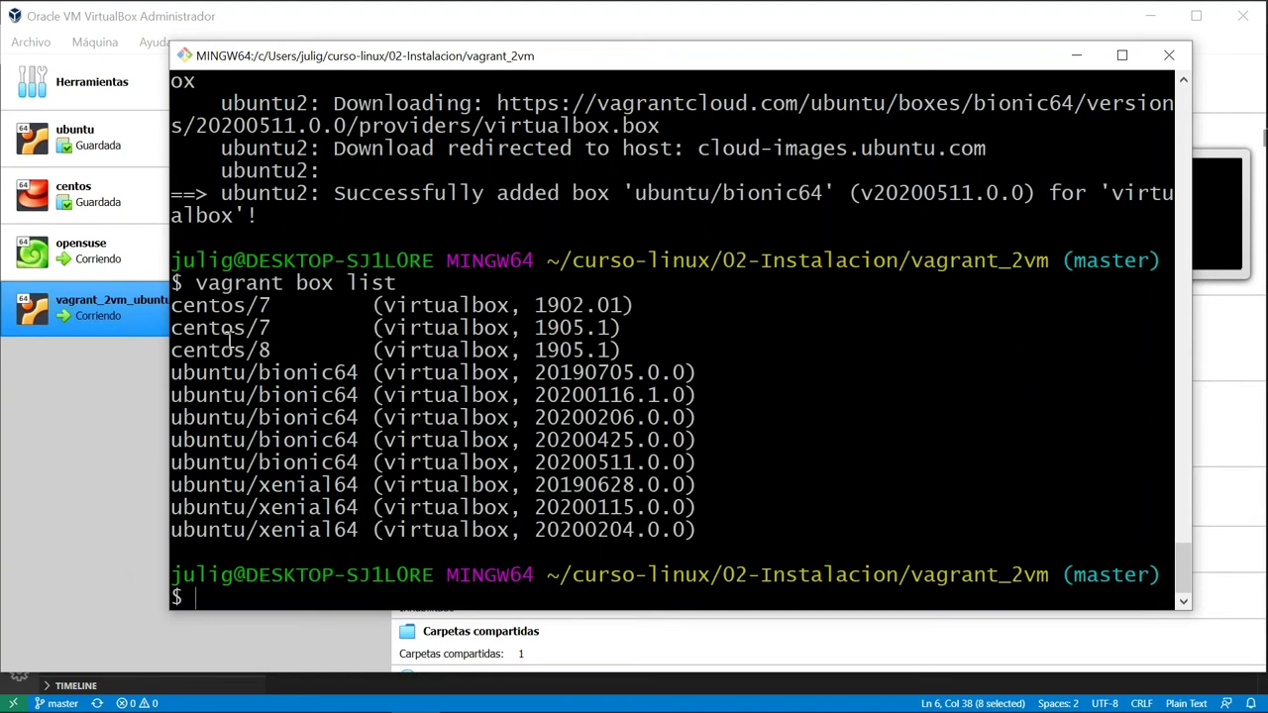
double_click(230, 349)
click(898, 508)
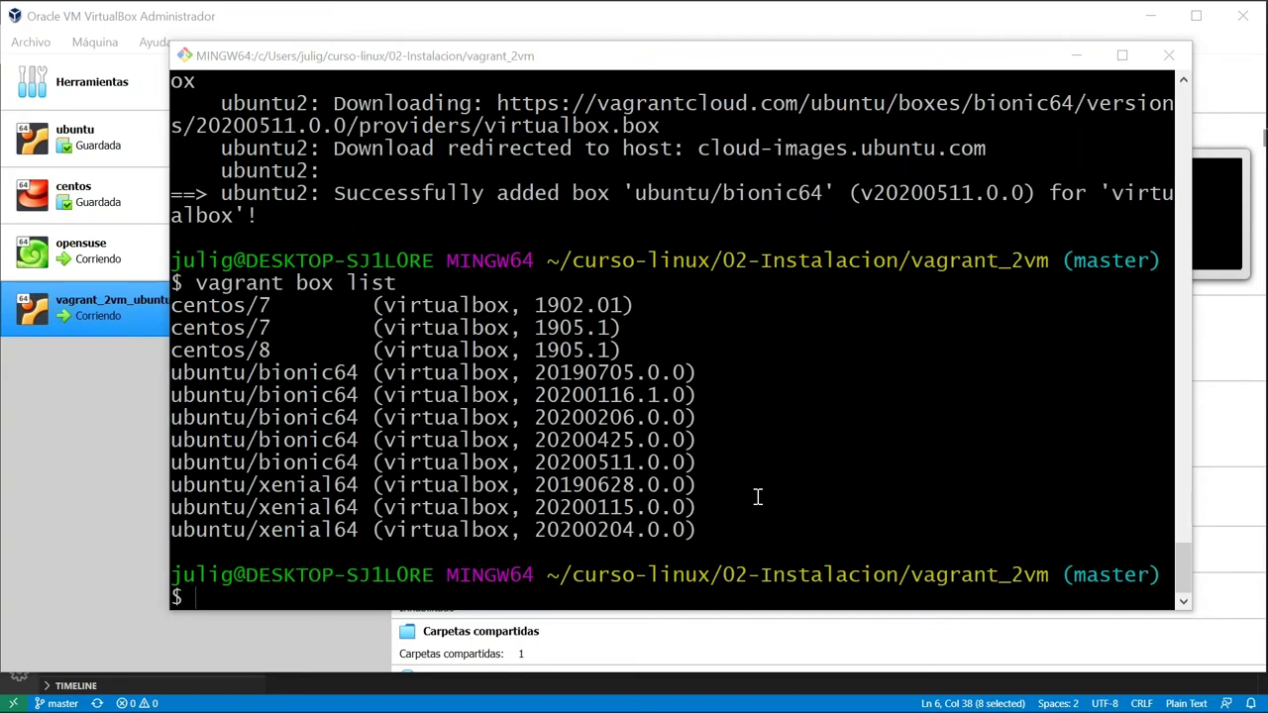
Switch to Visual Studio Code and open the Vagrantfile in the vagrant_provision folder.
key(alt+Tab)
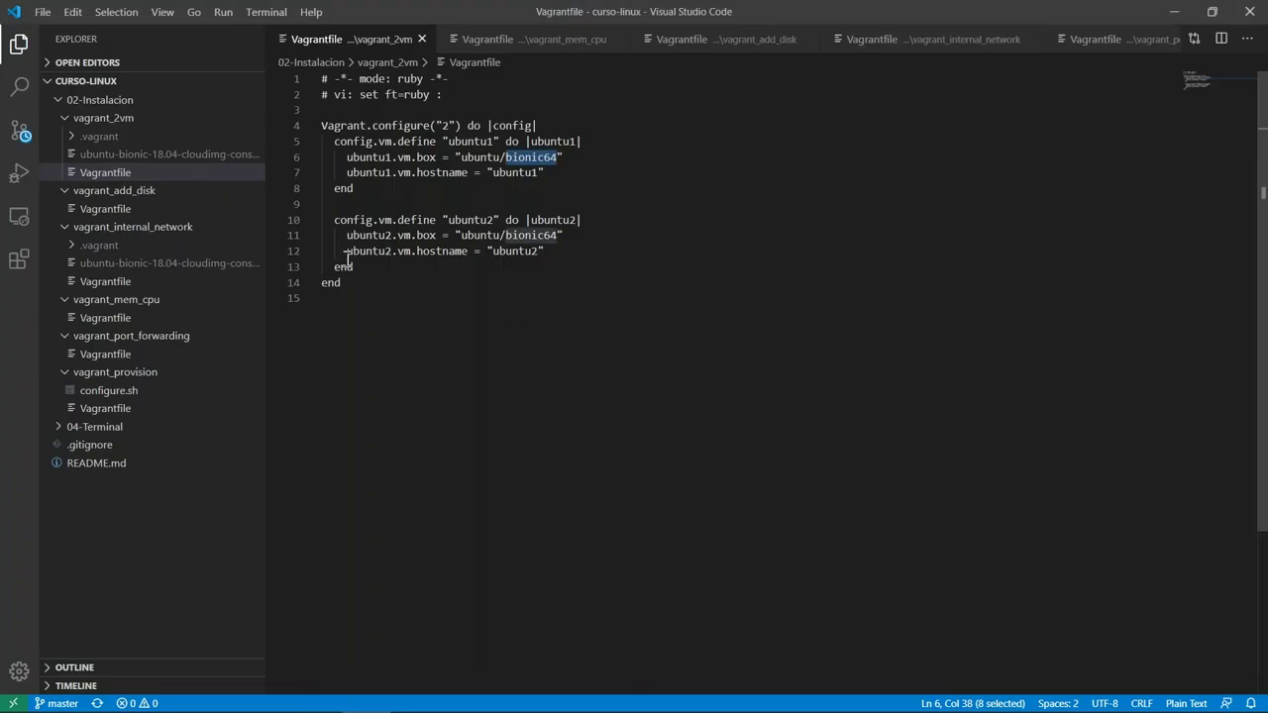
double_click(111, 373)
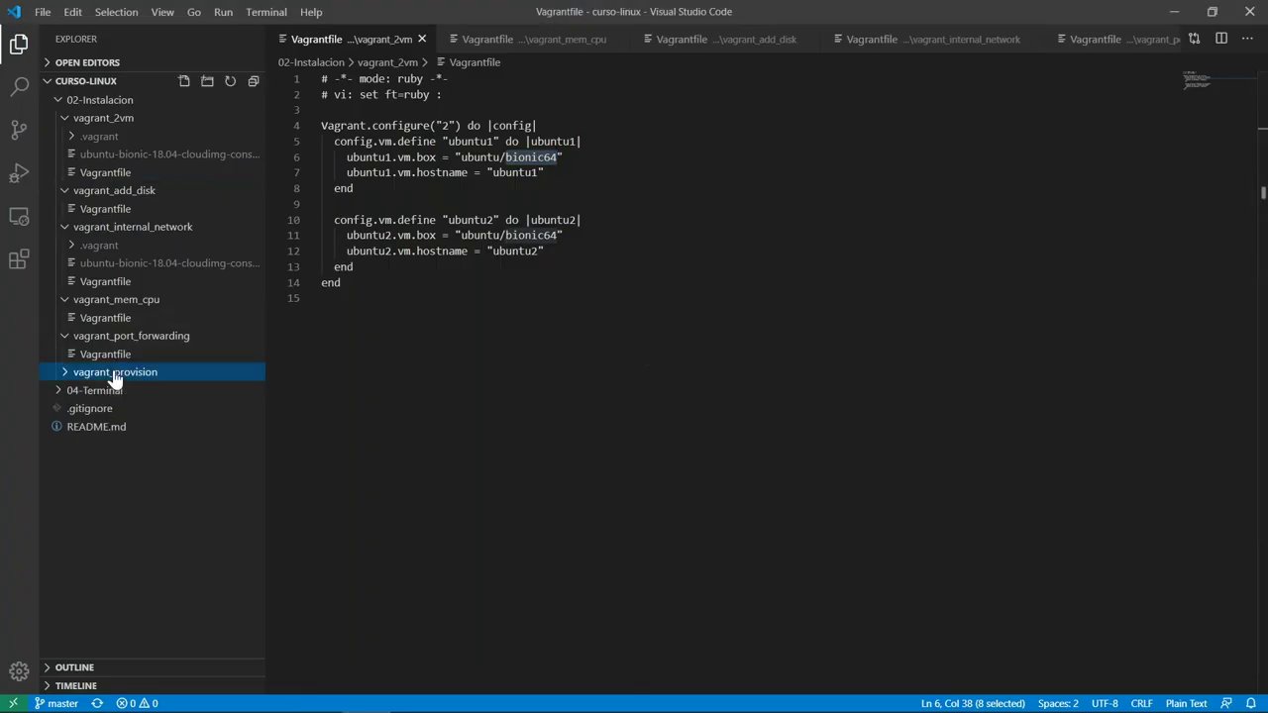
click(116, 409)
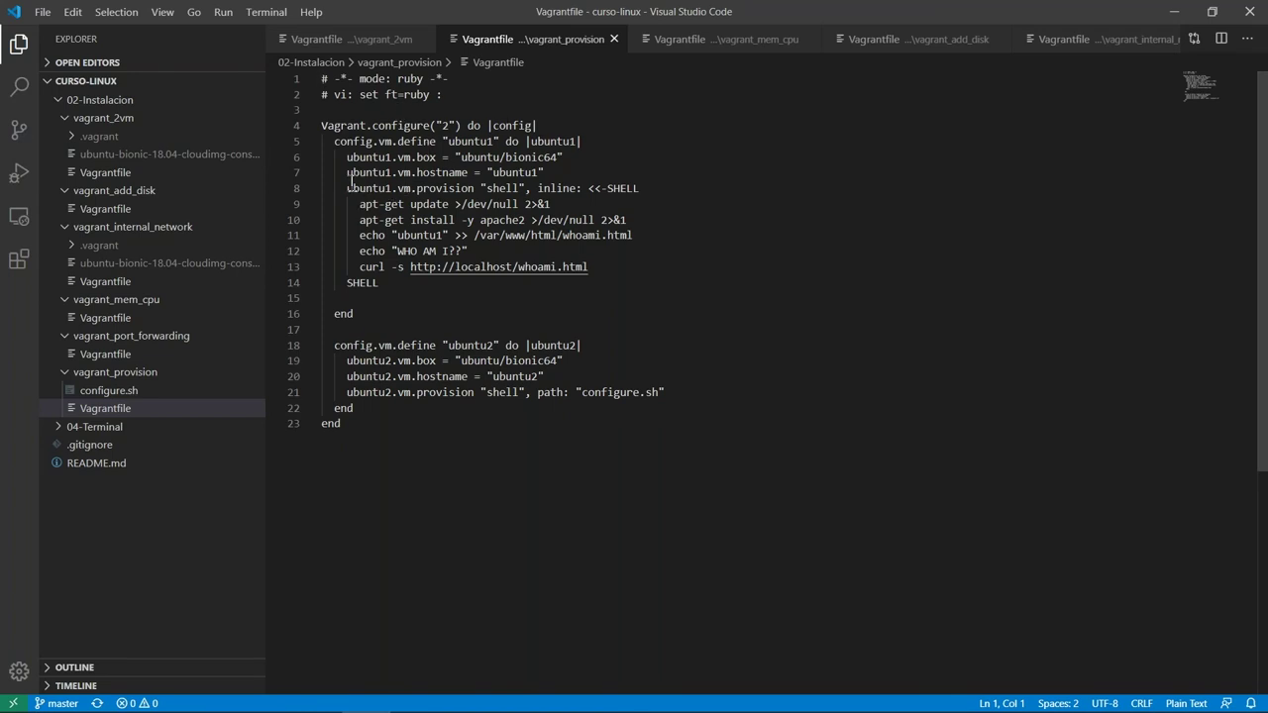
Examine the inline shell provisioning block for ubuntu1, including its apt-get, echo and curl commands.
drag(347, 180, 505, 173)
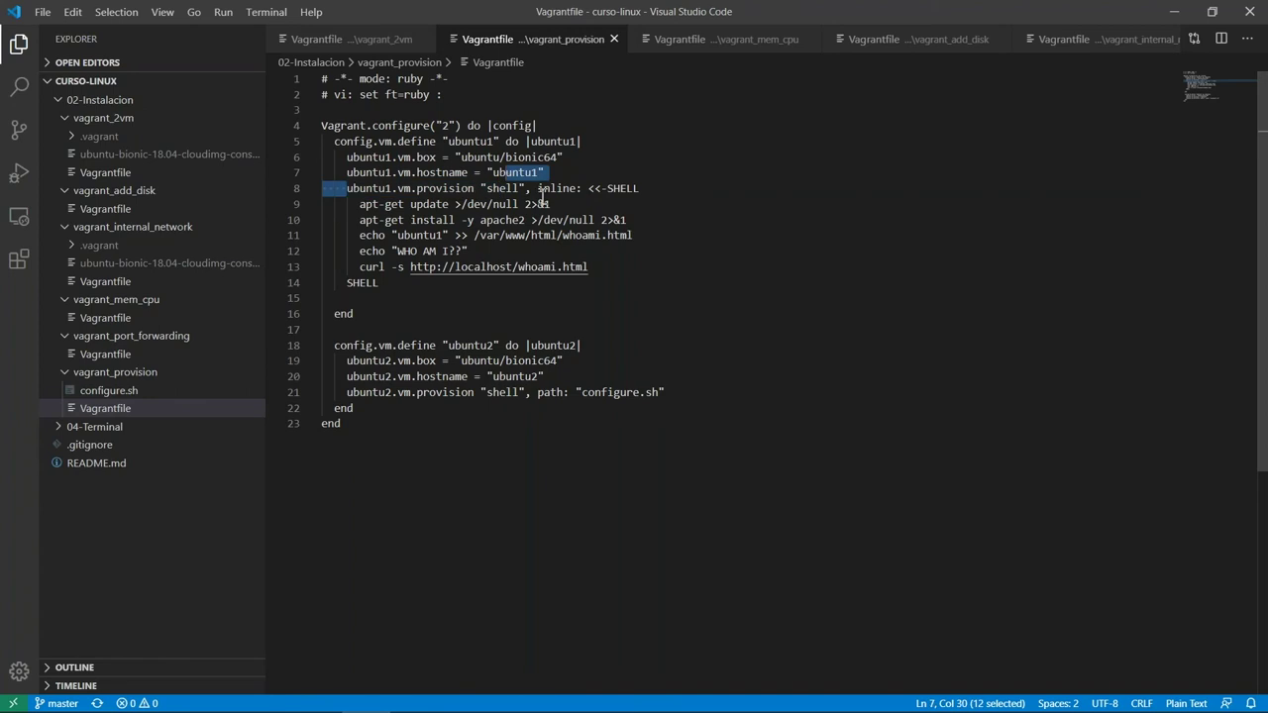
drag(340, 204, 494, 268)
click(660, 261)
drag(620, 264, 314, 211)
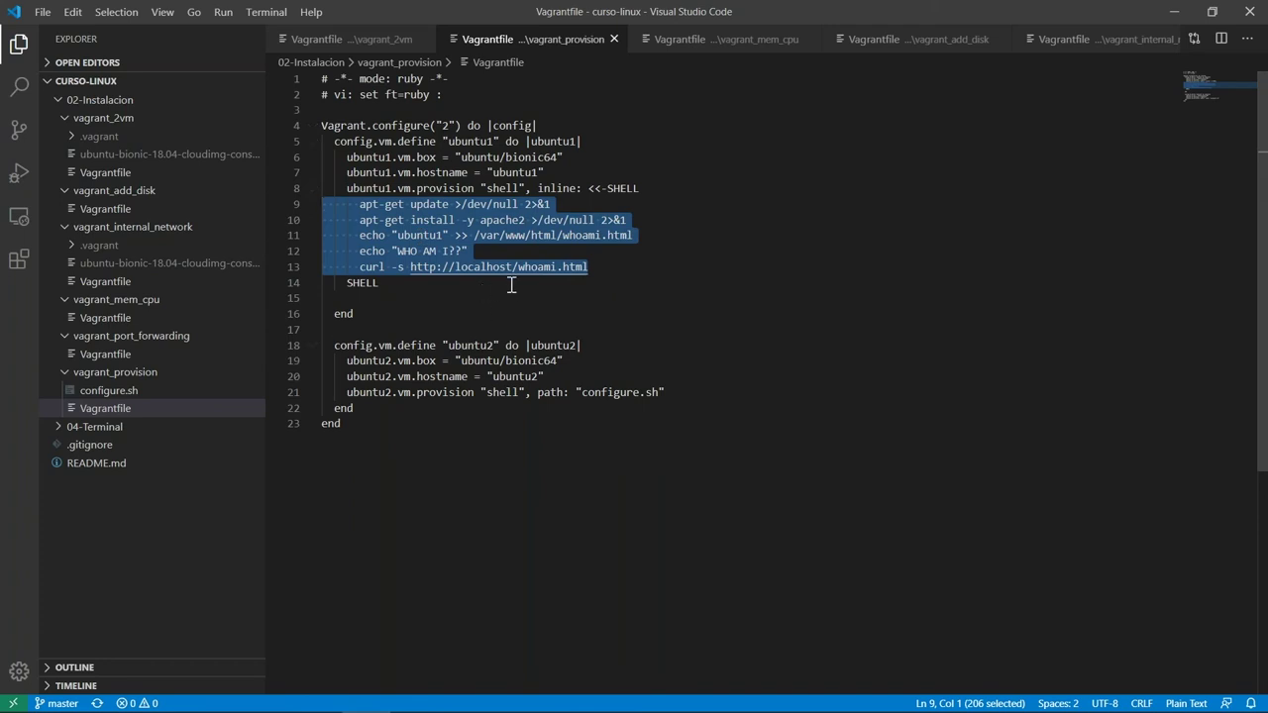
click(657, 279)
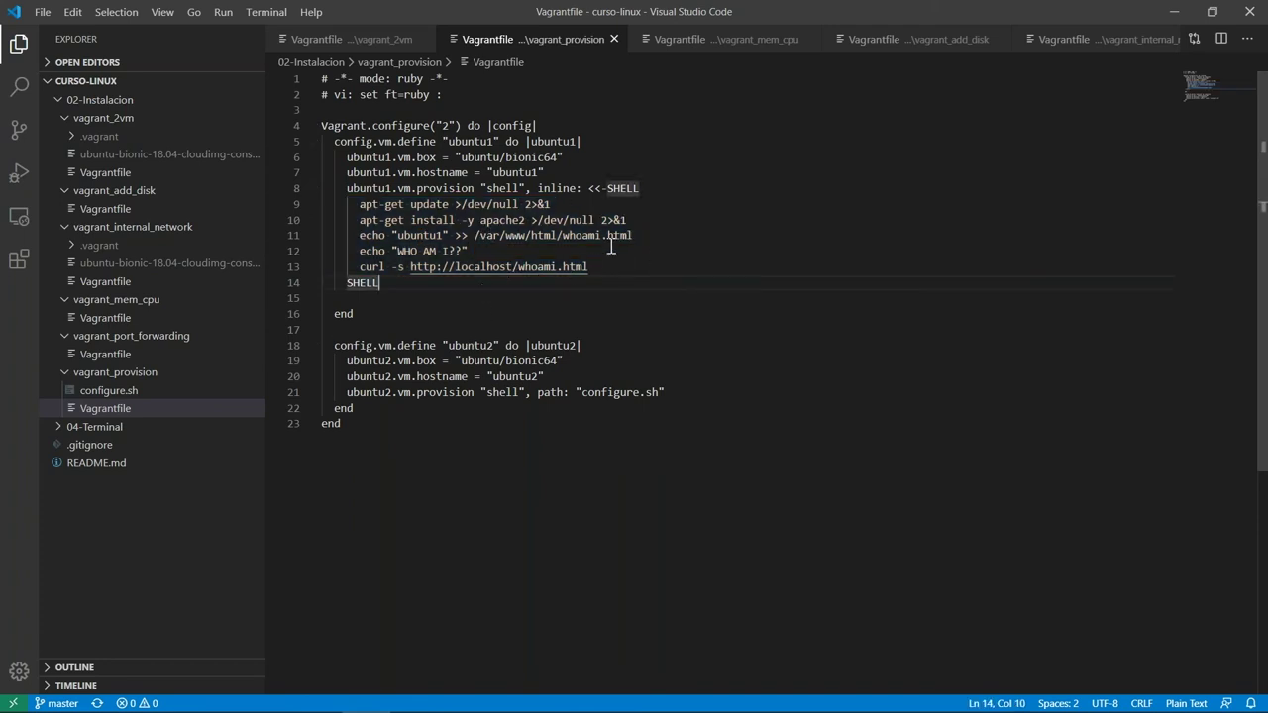
click(628, 265)
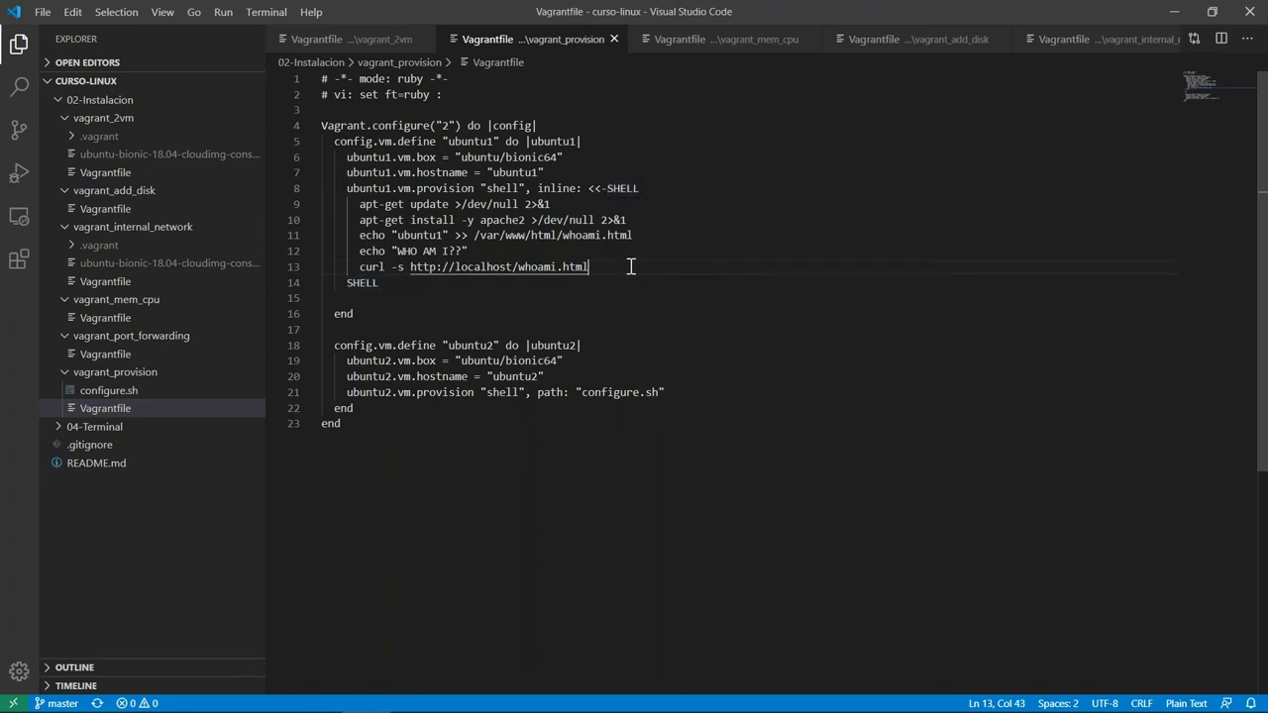
key(shift+Left)
click(599, 267)
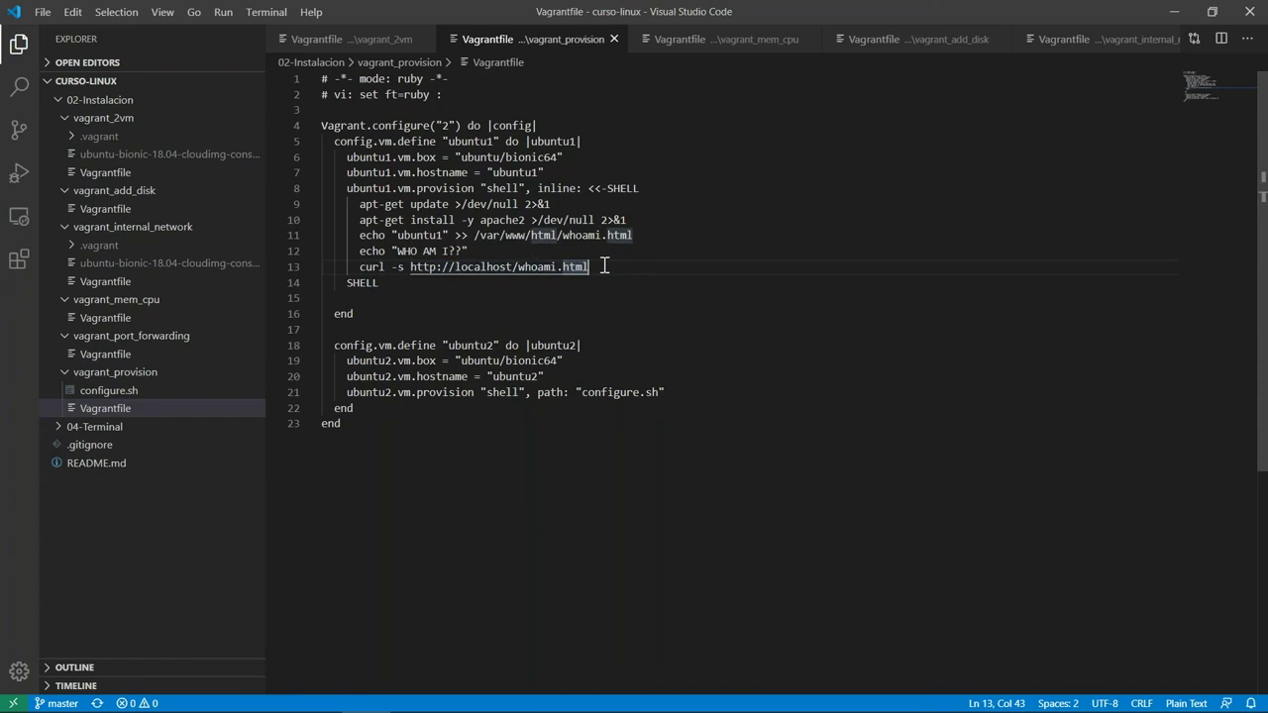
drag(482, 251, 379, 252)
click(495, 302)
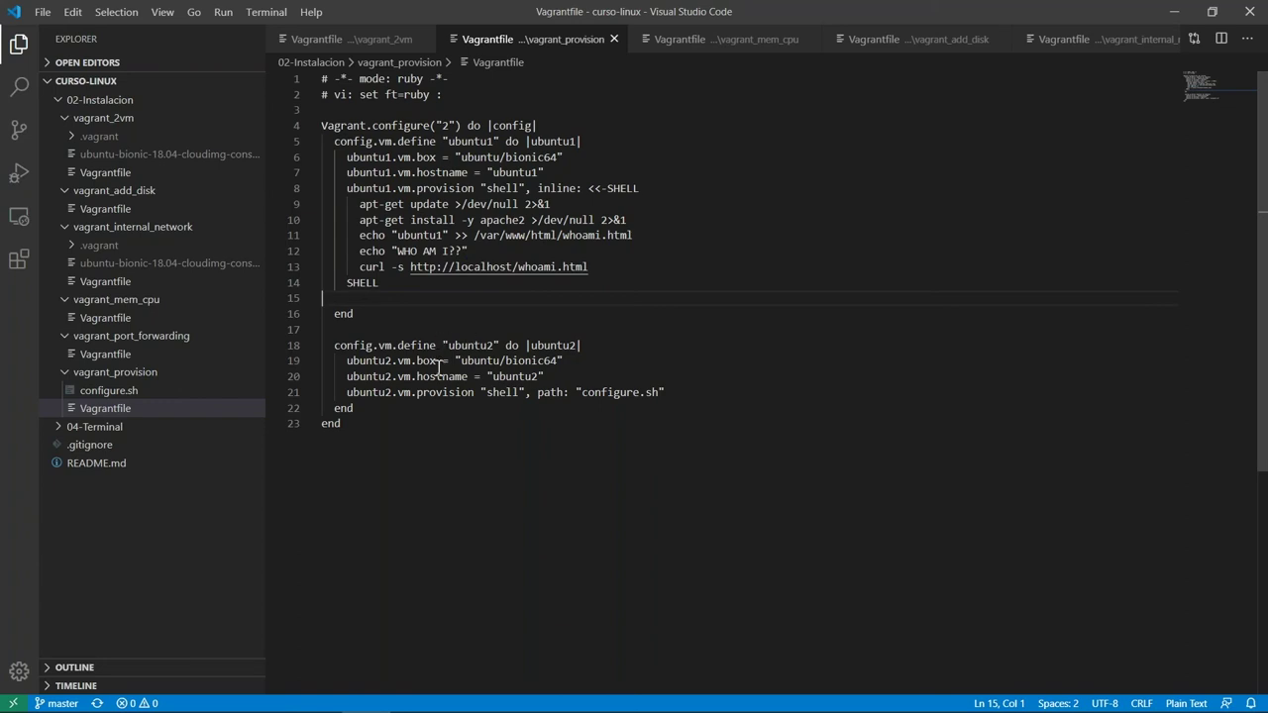
Examine the ubuntu2 definition and the configure.sh path in its shell provision line.
drag(385, 345, 514, 374)
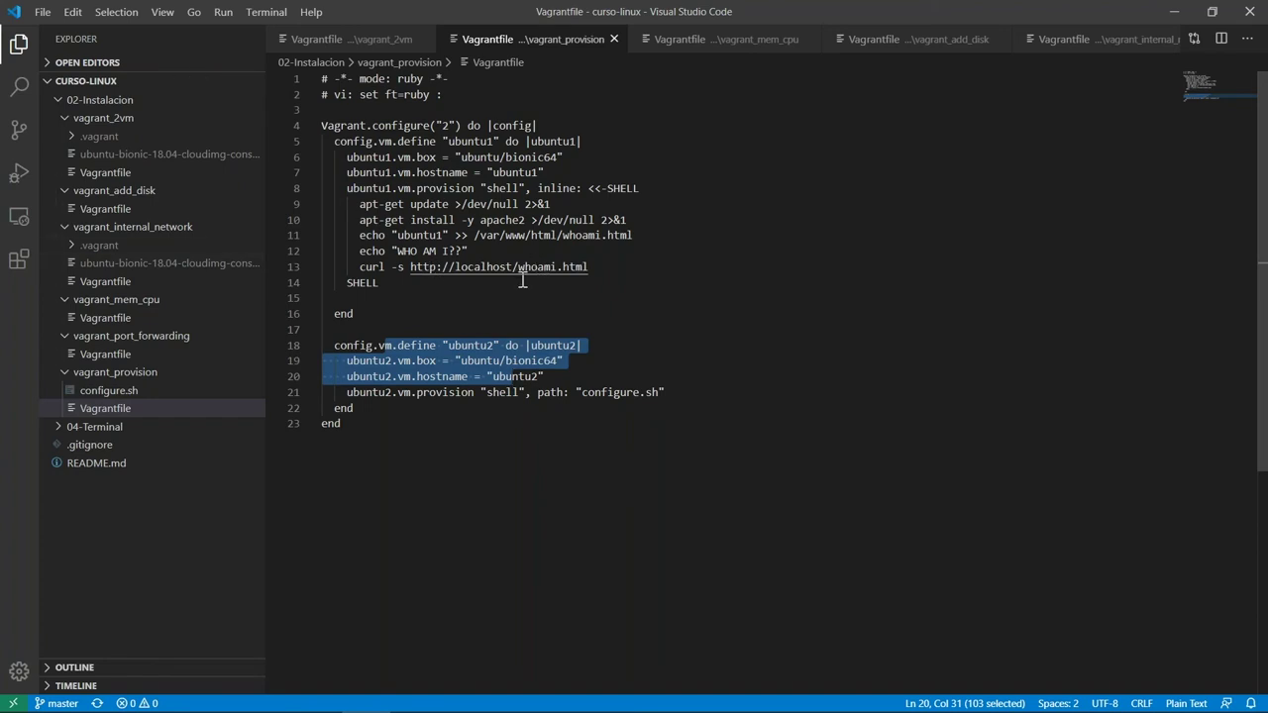
drag(614, 265, 411, 250)
click(525, 360)
double_click(609, 393)
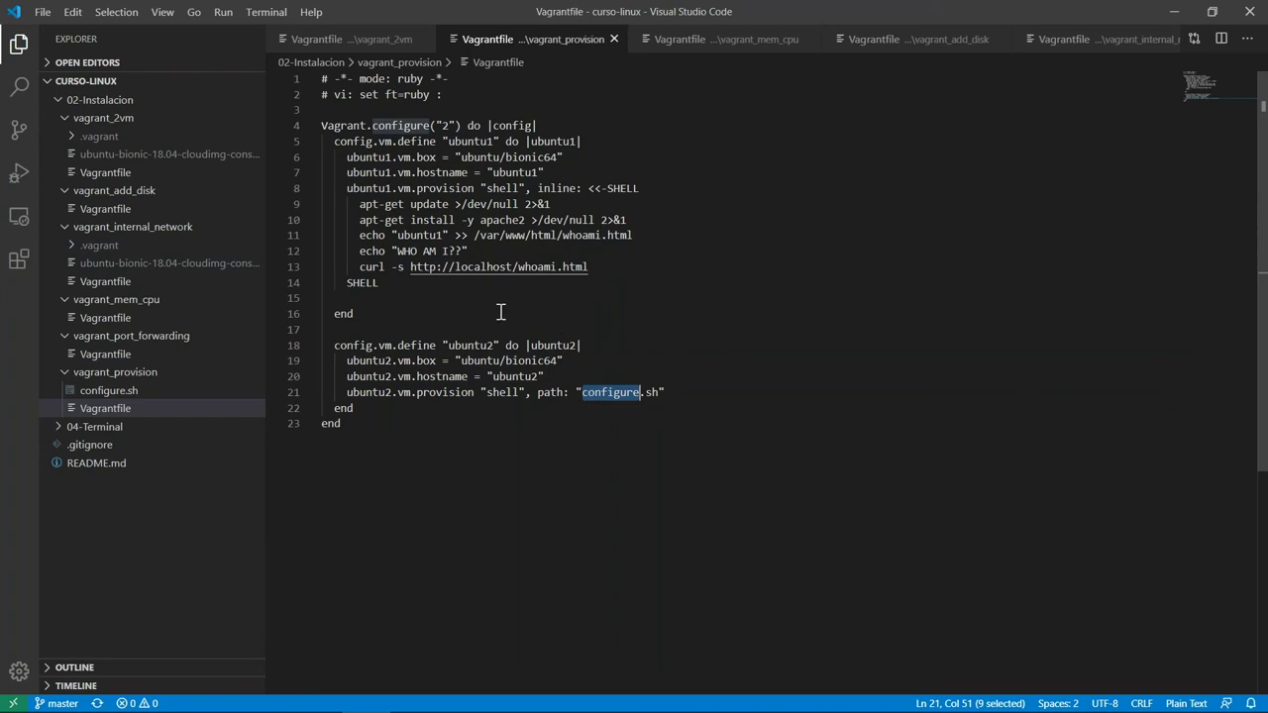
View the configure.sh script, then revisit the vagrant_provision Vagrantfile and bring up the vagrant_mem_cpu one.
click(127, 393)
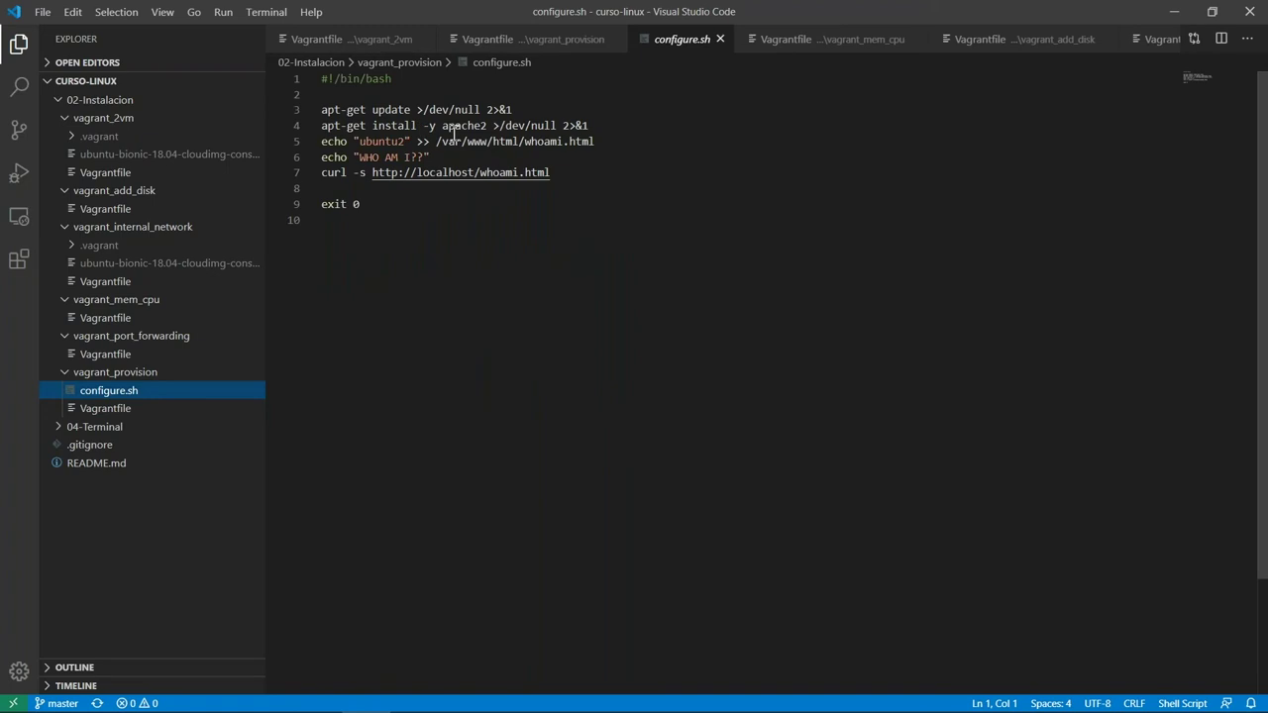
click(563, 39)
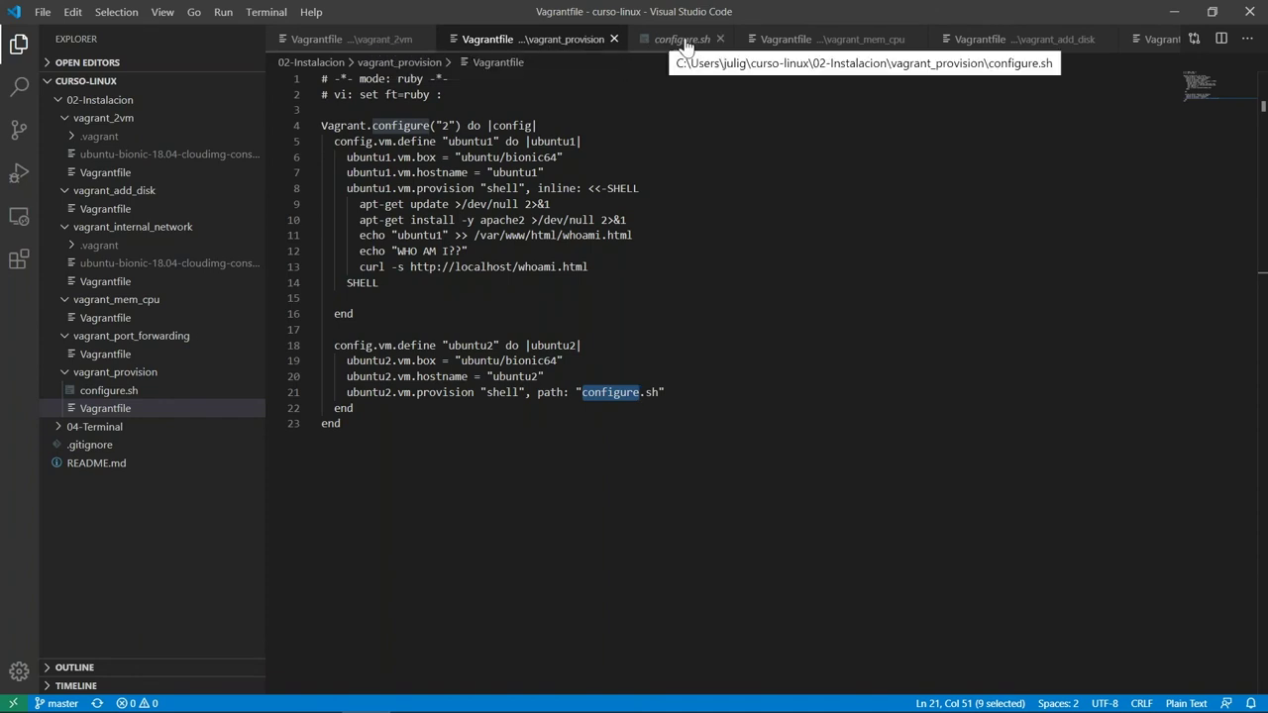
click(803, 42)
Switch to the Git Bash terminal and cut the recalled vagrant box list command back to vagrant.
key(alt+Tab)
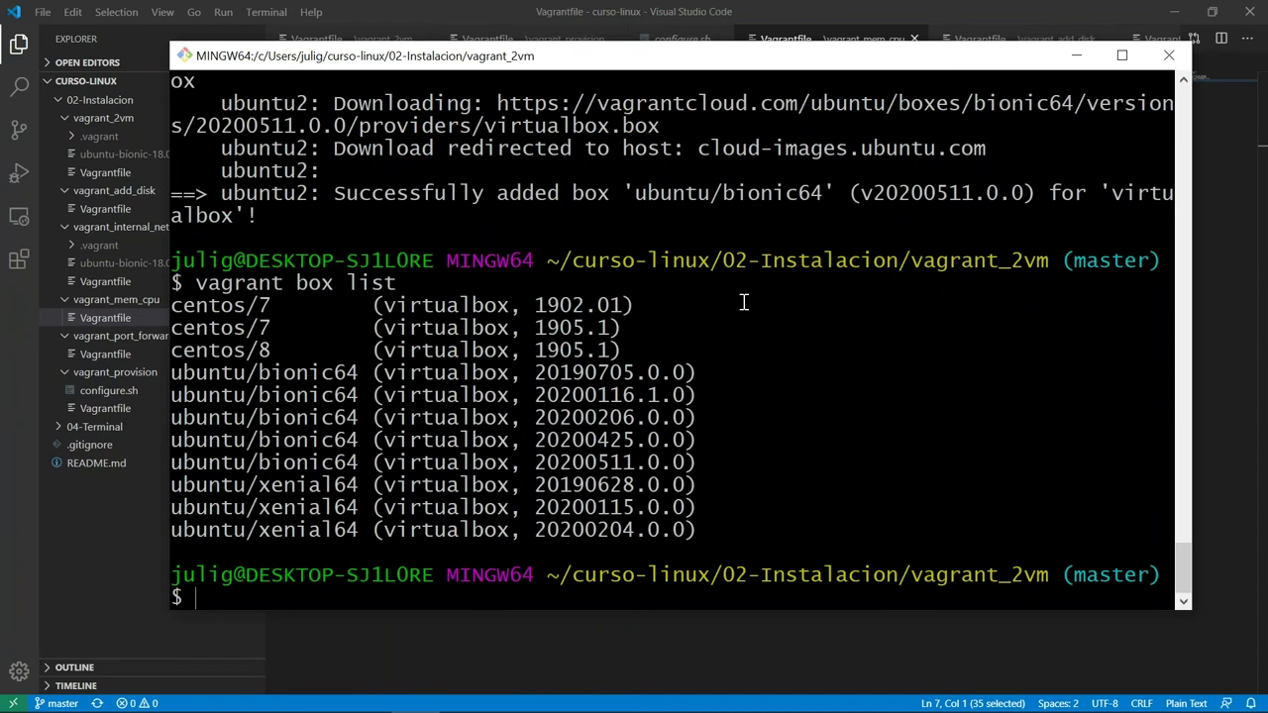
key(Up)
key(BackSpace)
key(BackSpace)
key(BackSpace)
key(BackSpace)
key(BackSpace)
key(BackSpace)
key(BackSpace)
key(BackSpace)
text(destroy)
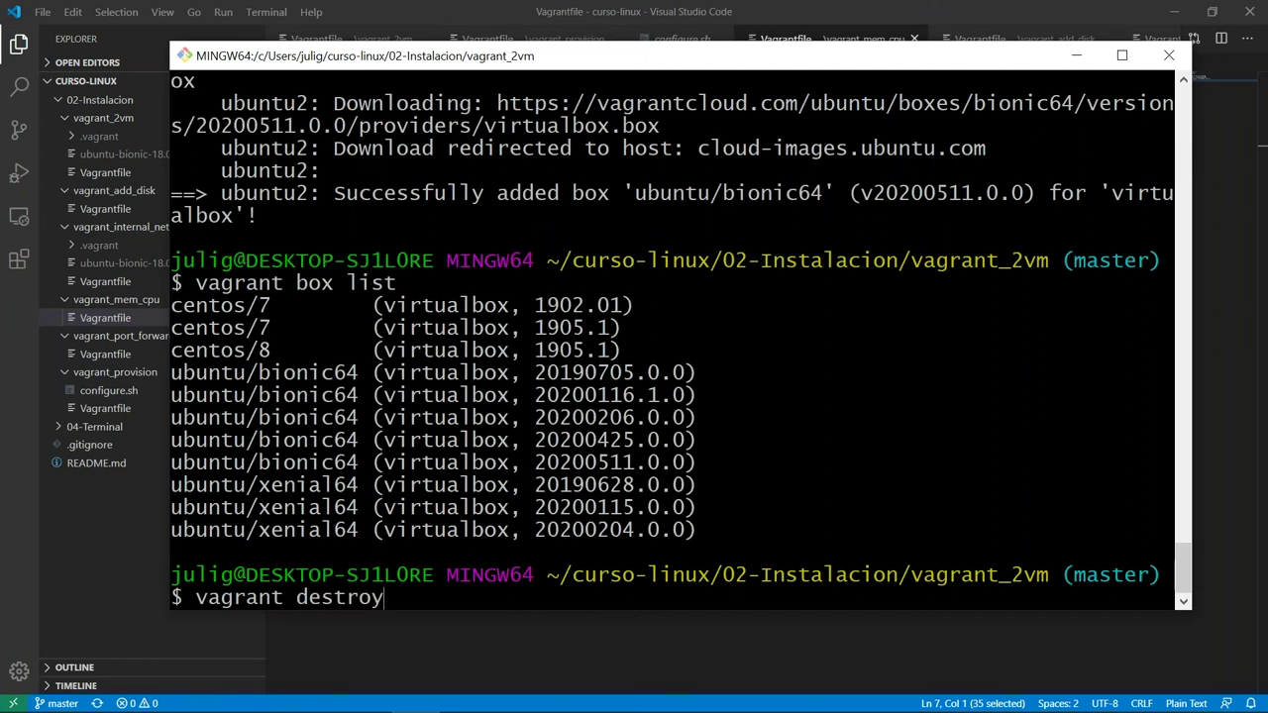
key(BackSpace)
key(BackSpace)
key(BackSpace)
key(BackSpace)
key(BackSpace)
key(BackSpace)
key(BackSpace)
key(BackSpace)
Shut down the first machine with vagrant halt ubuntu1 and switch to VirtualBox Manager to check its state.
text(halt ubuntu1)
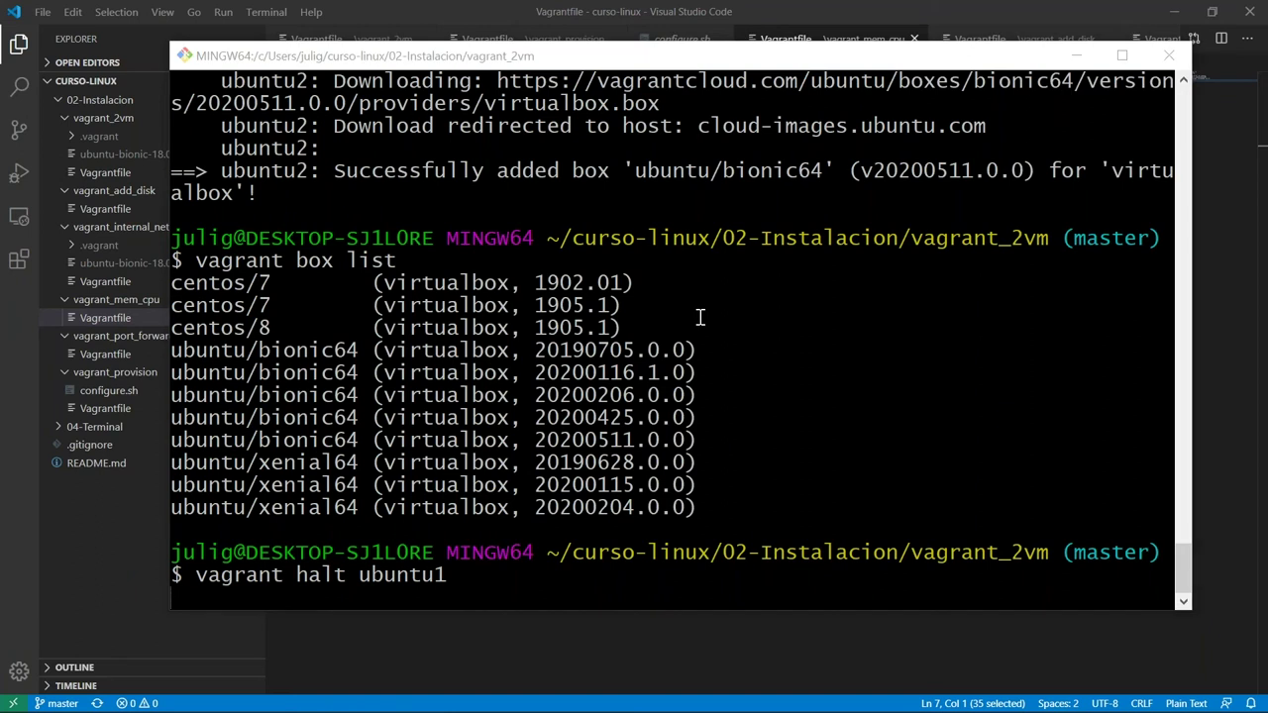
key(alt+Tab)
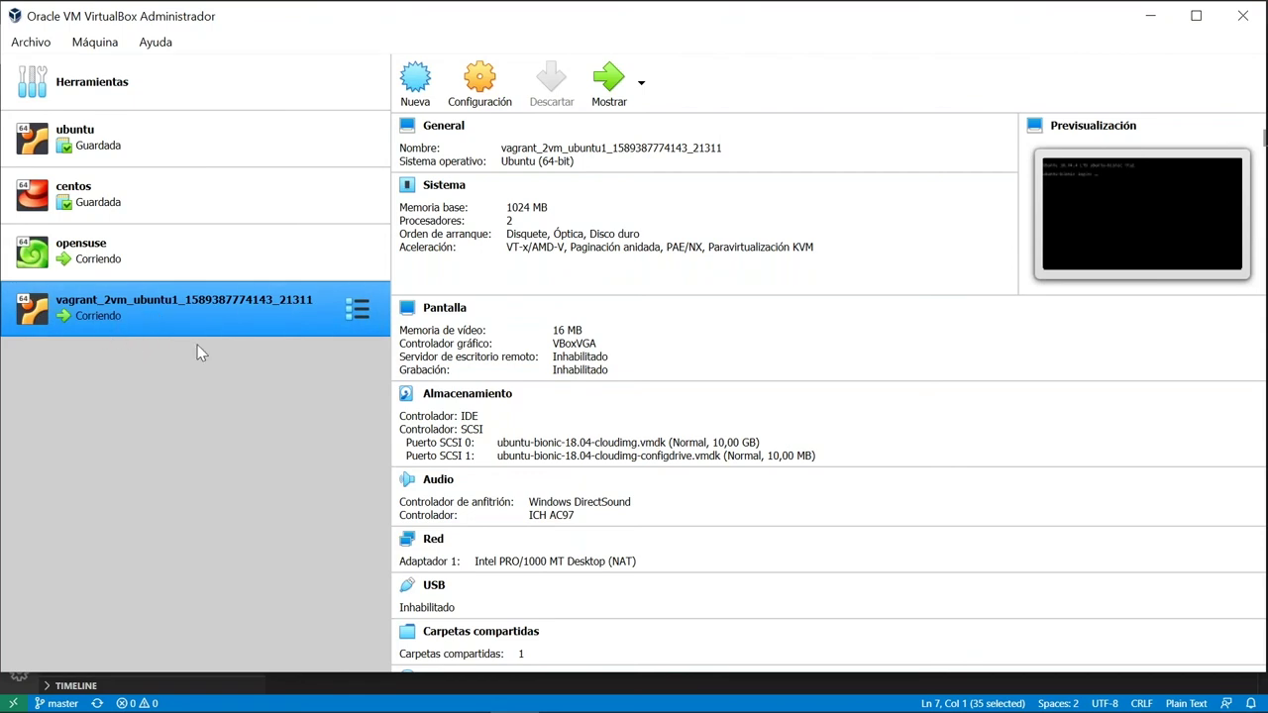
Review the ubuntu1 shutdown output in Git Bash, and check the machine's state in VirtualBox Manager.
key(alt+Tab)
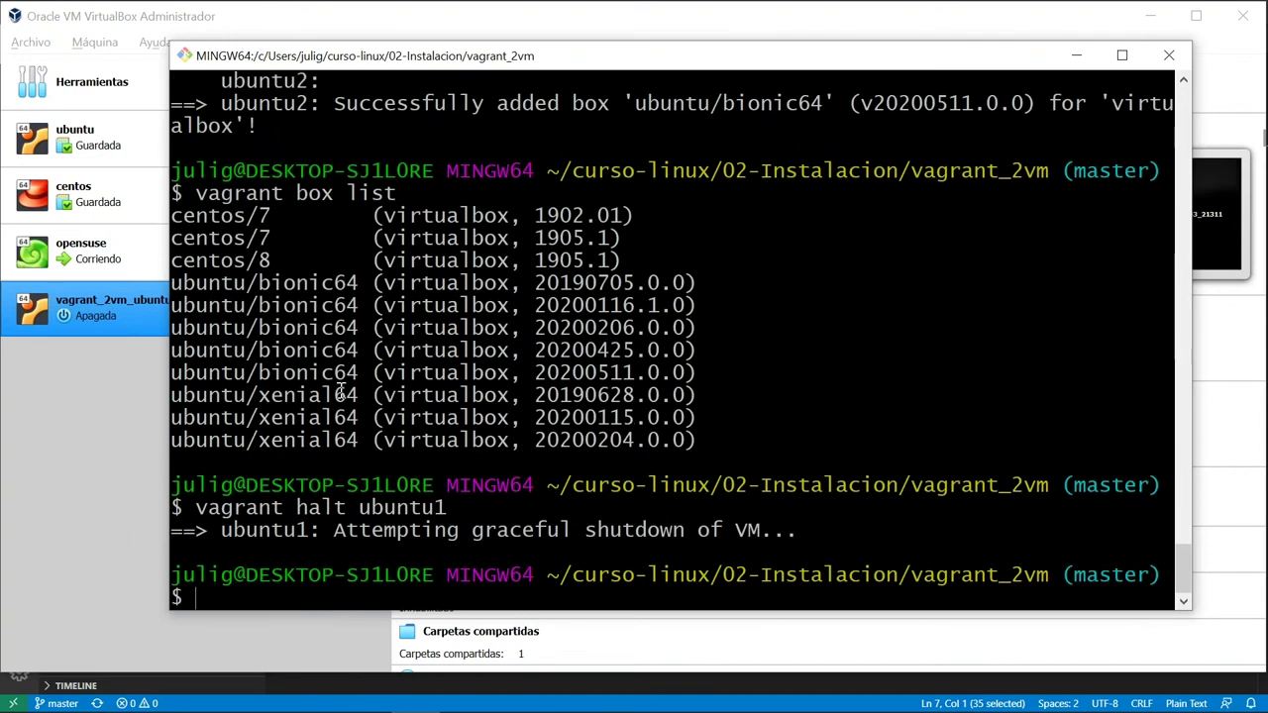
drag(797, 532, 450, 509)
click(505, 526)
double_click(527, 532)
click(126, 387)
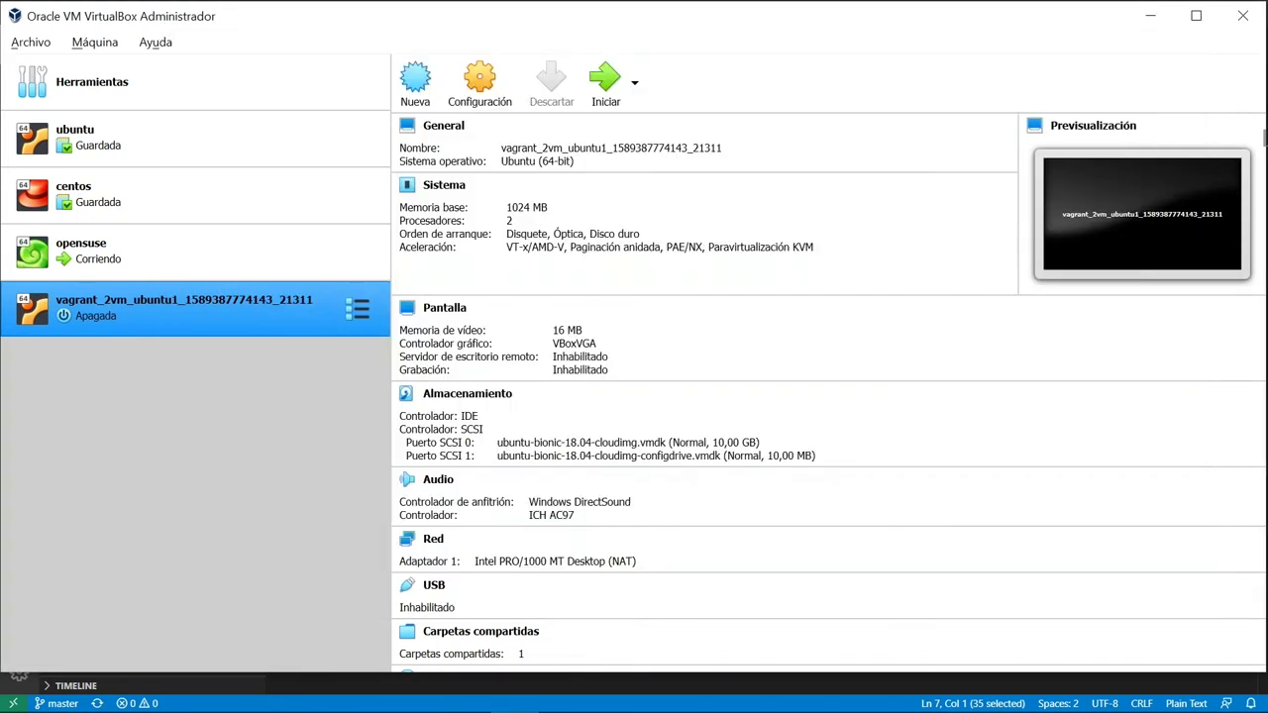
Switch to Git Bash and delete the first machine with vagrant destroy ubuntu1, answering y to the confirmation.
key(alt+Tab)
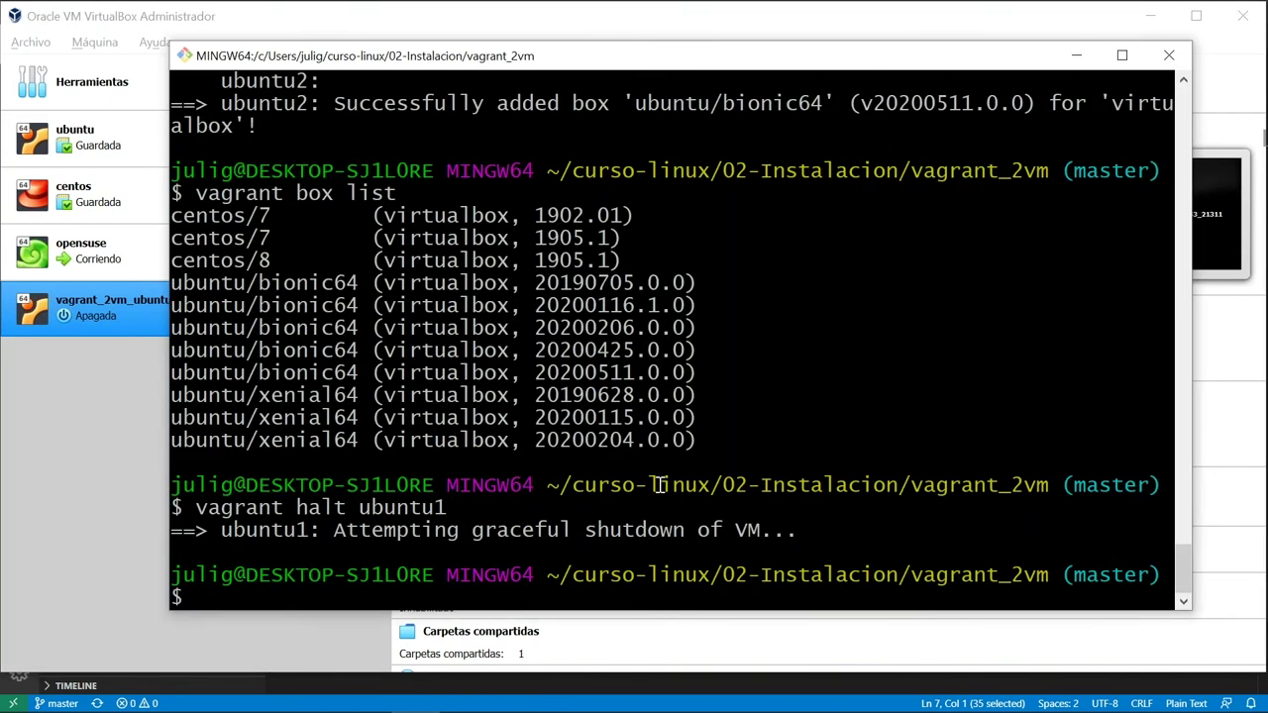
key(Up)
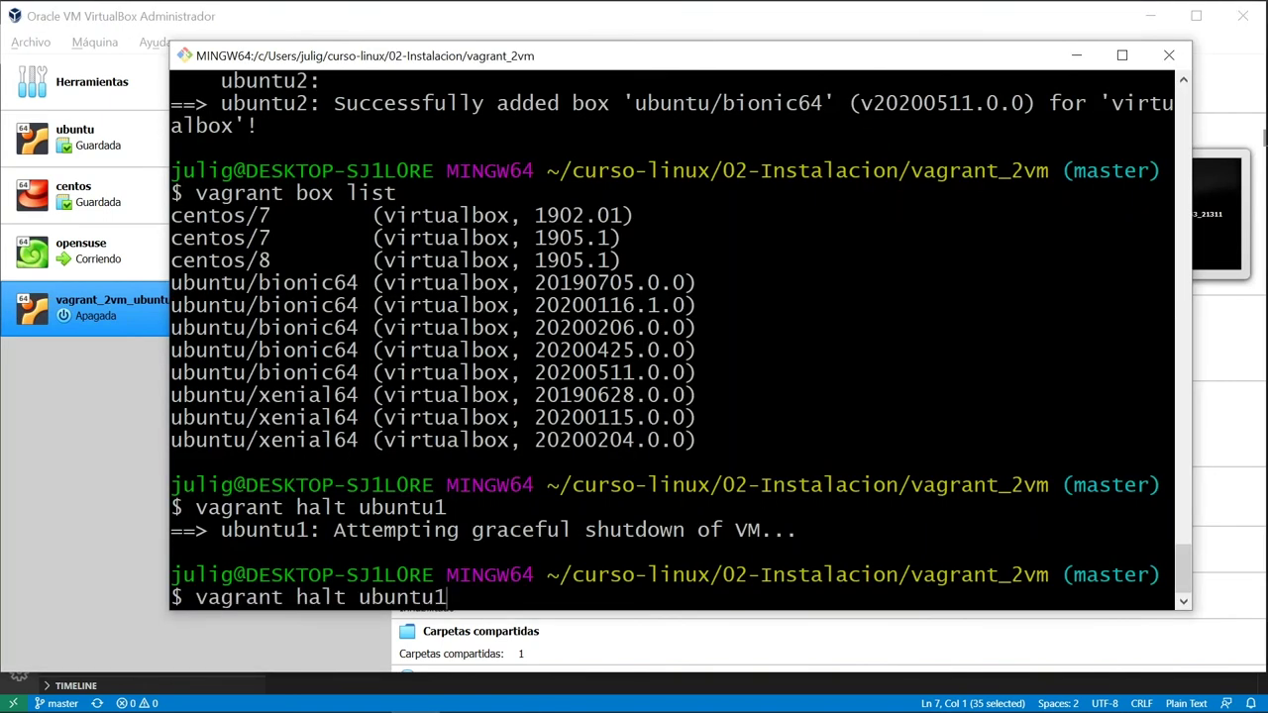
key(ctrl+Left)
key(ctrl+Left)
key(ctrl+Right)
key(BackSpace)
key(BackSpace)
key(BackSpace)
key(BackSpace)
text(destroy)
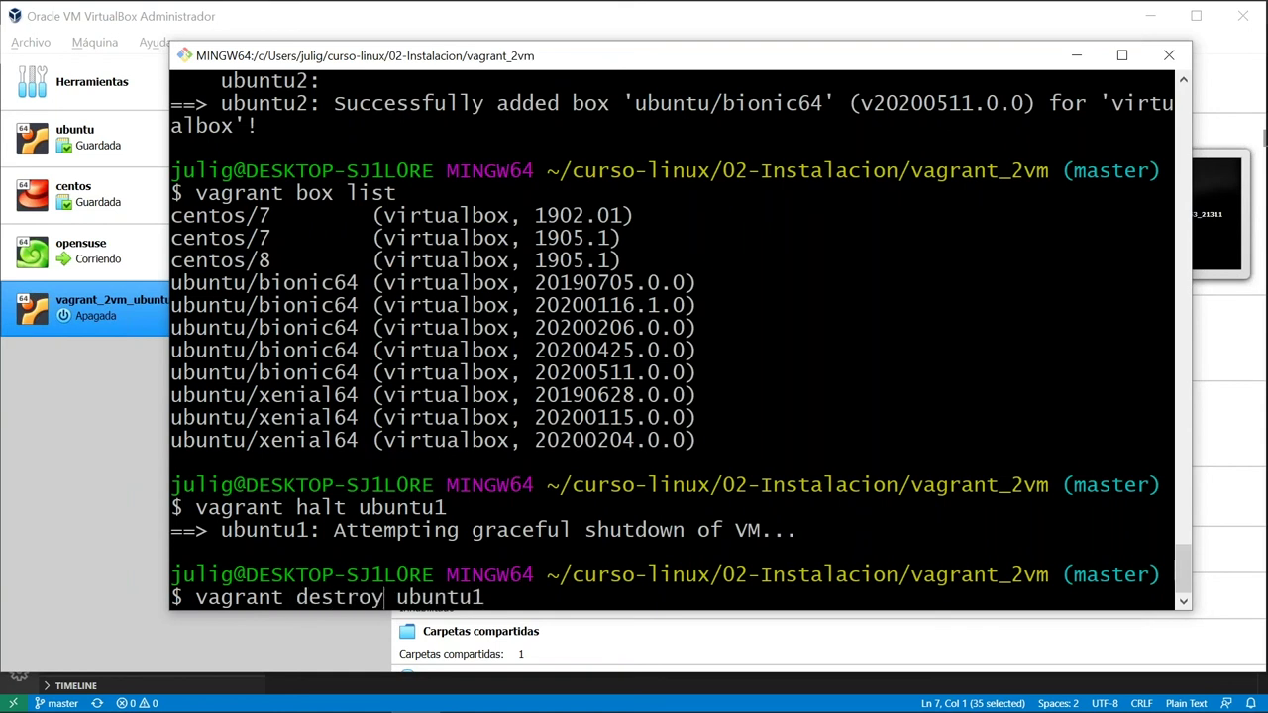
key(Return)
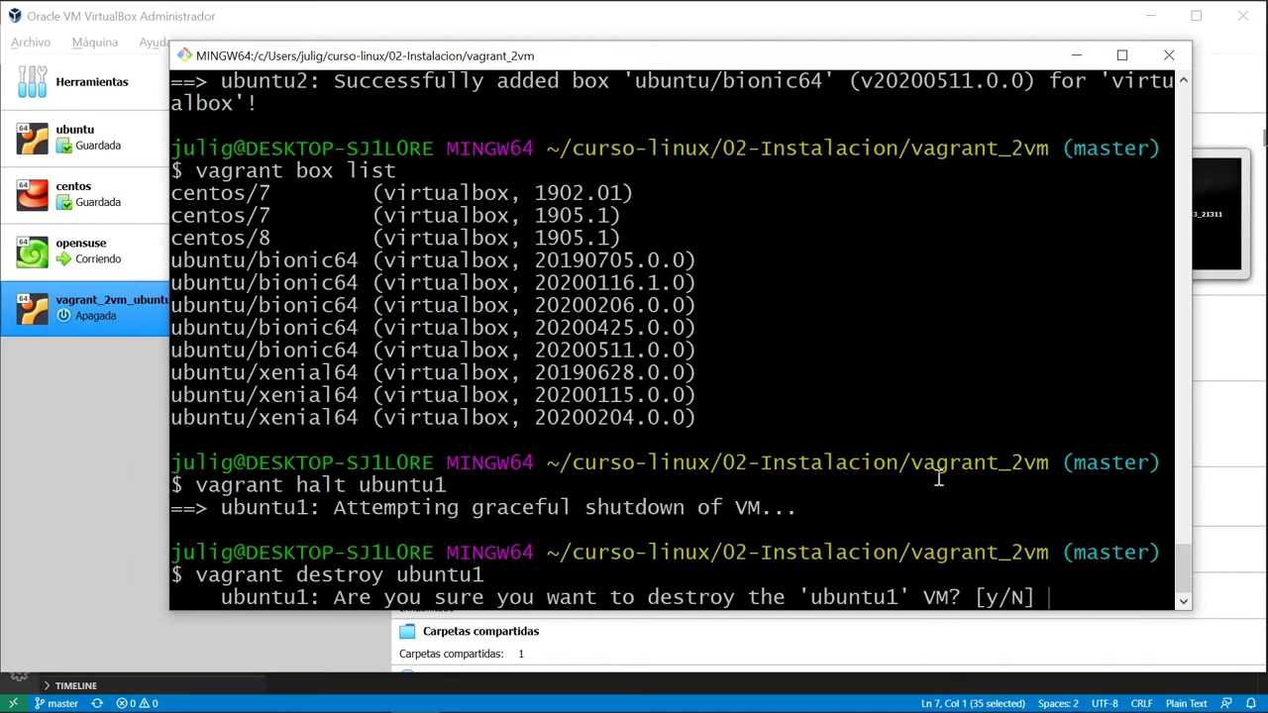
text(y)
key(Return)
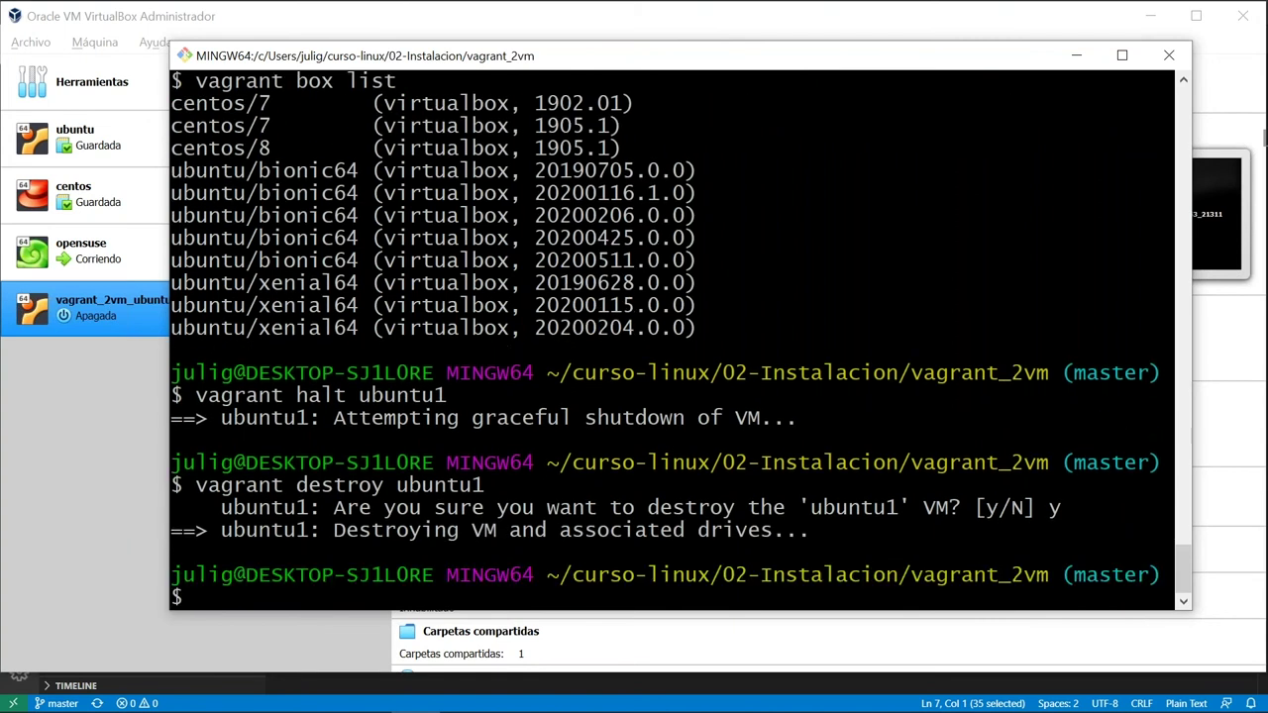
Check the machine list in VirtualBox Manager, and in Git Bash go up to 02-Instalacion and list its contents.
click(1149, 16)
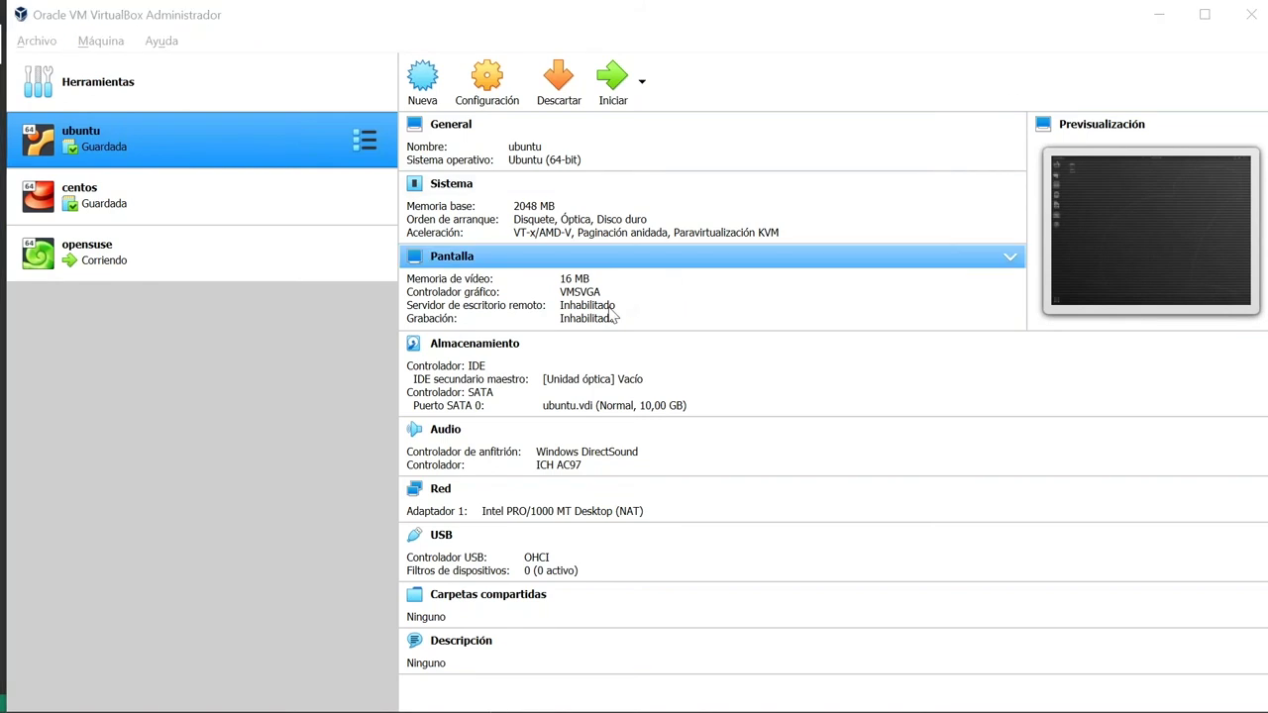
key(alt+Tab)
text(cd ..)
key(Return)
text(ls)
key(Return)
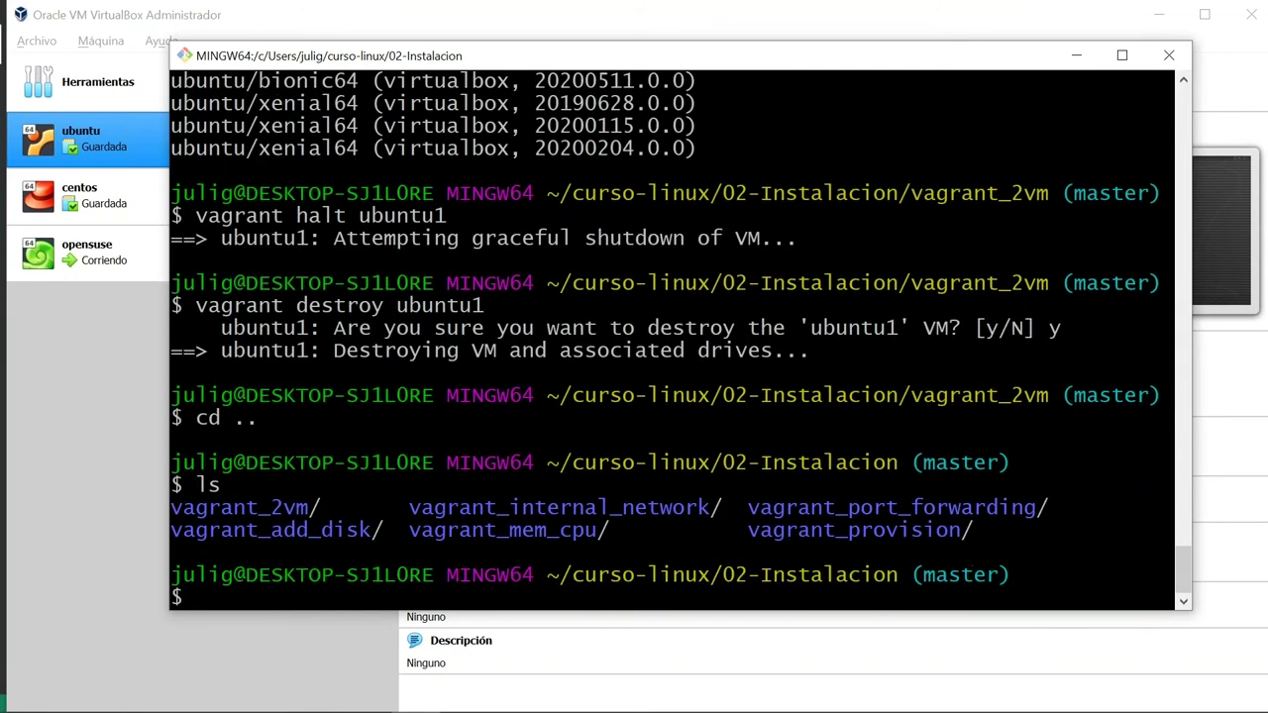
Change into the vagrant_mem_cpu directory and list its files.
text(cd vagrant_me)
key(Tab)
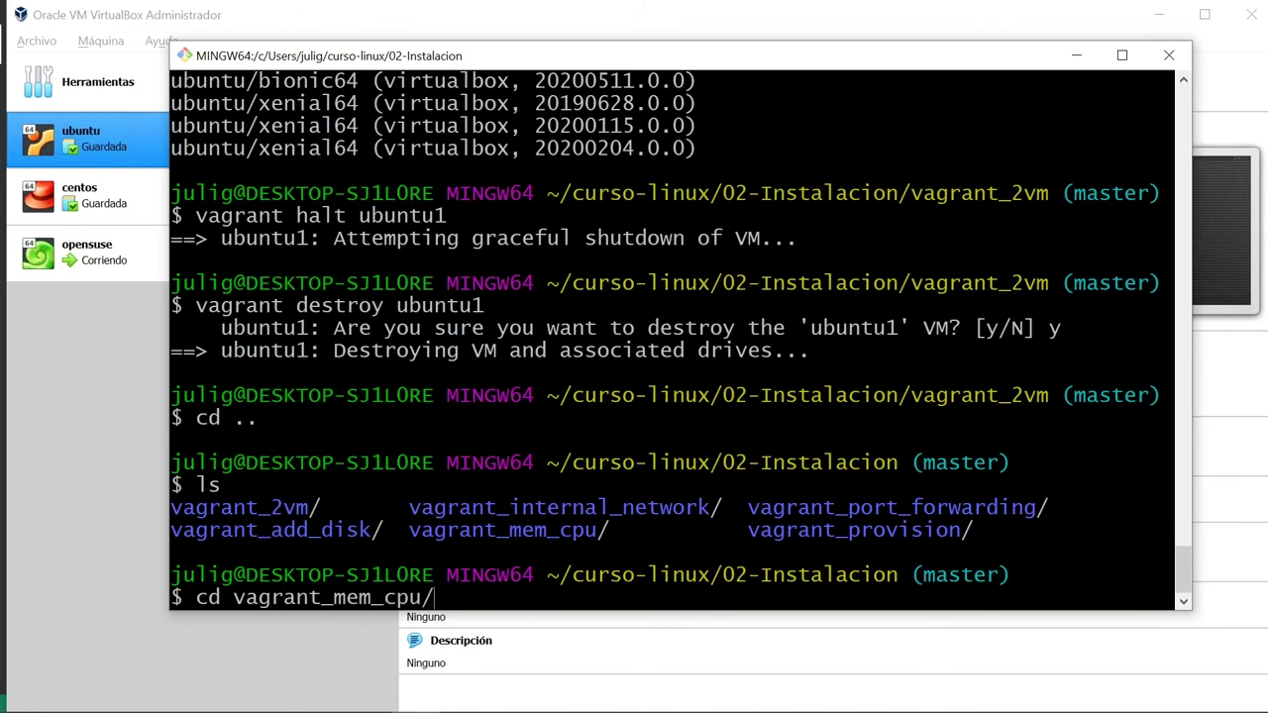
key(Return)
text(ls)
key(Return)
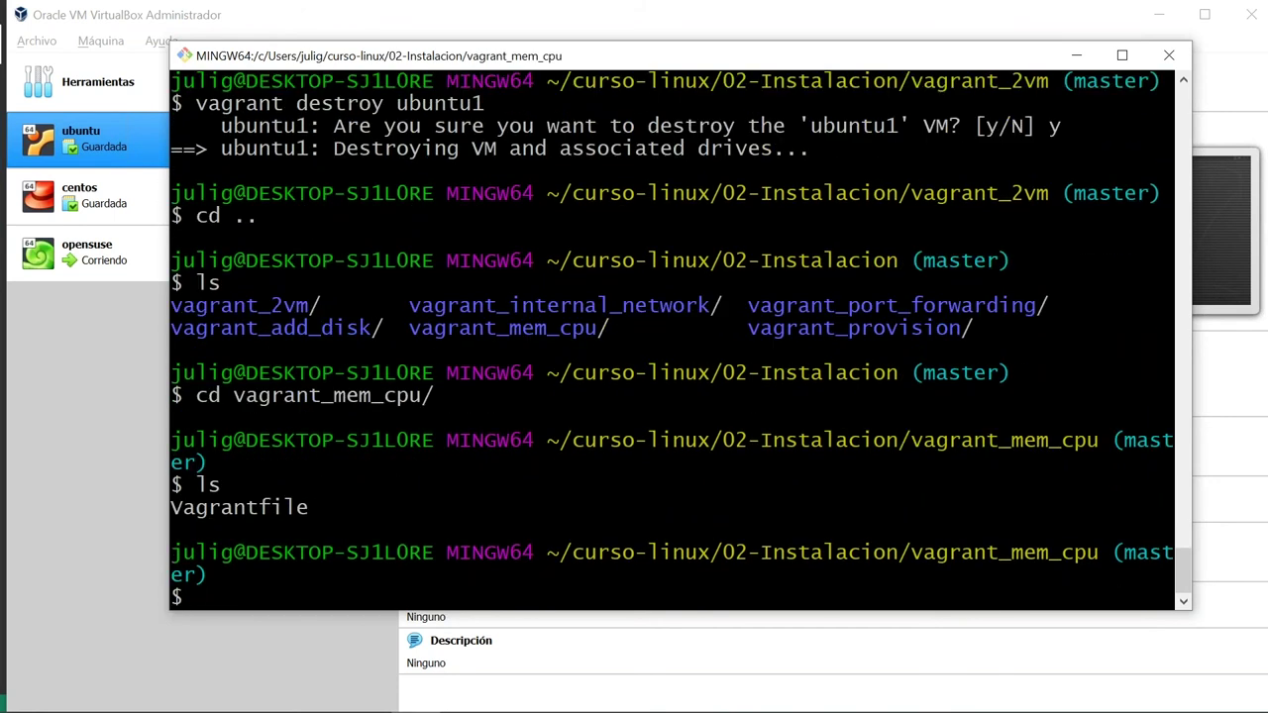
Recheck the memory and CPU settings of the vagrant_mem_cpu Vagrantfile in Visual Studio Code, and start its machine with vagrant up.
text(vagrant up)
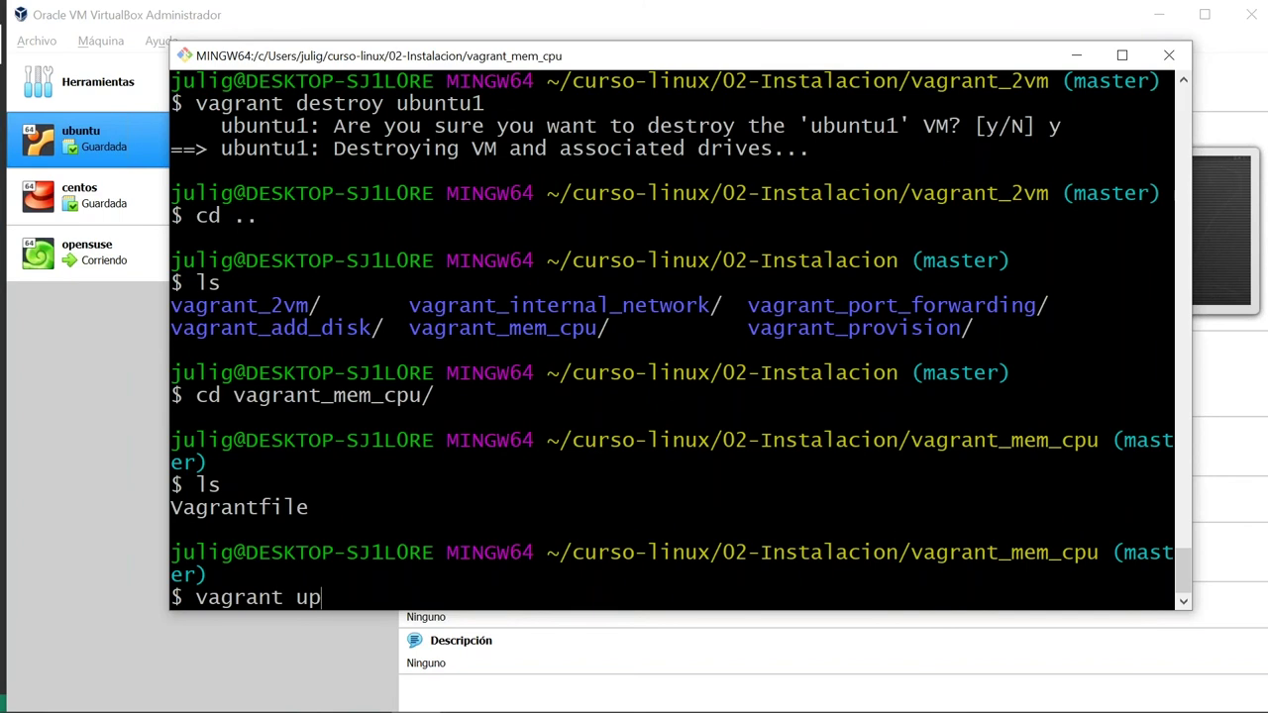
key(alt+Tab)
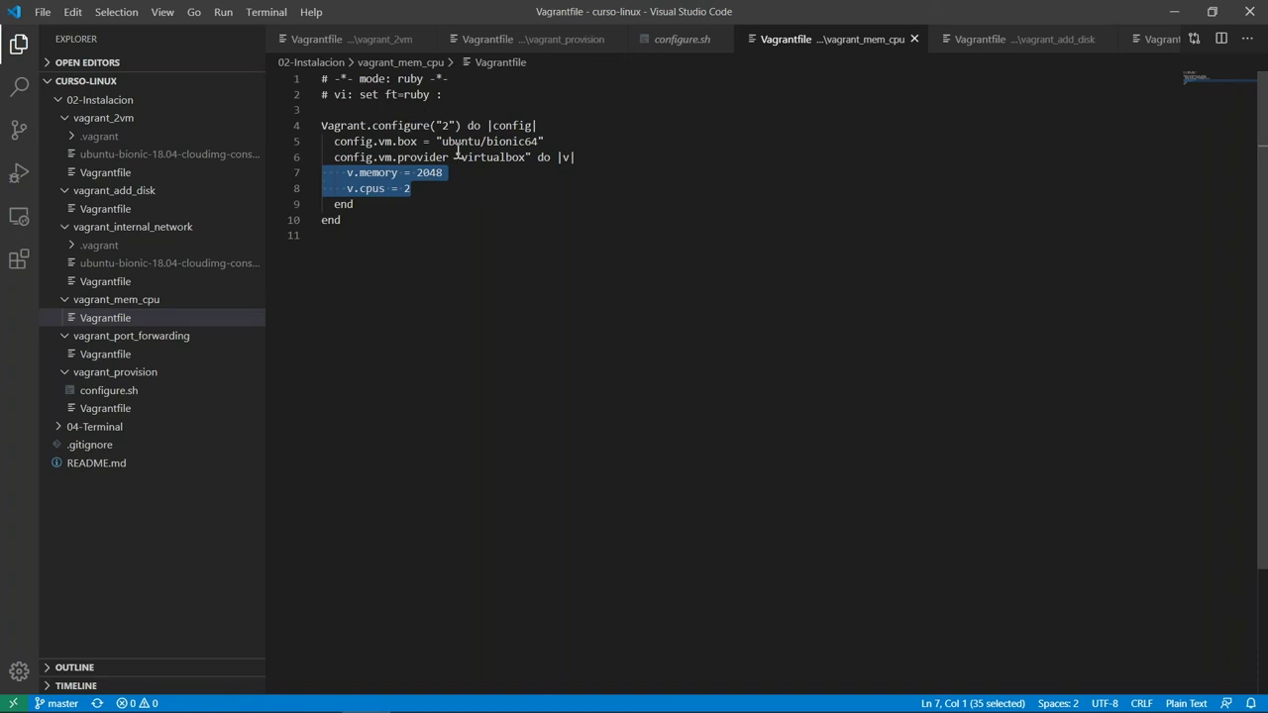
key(alt+Tab)
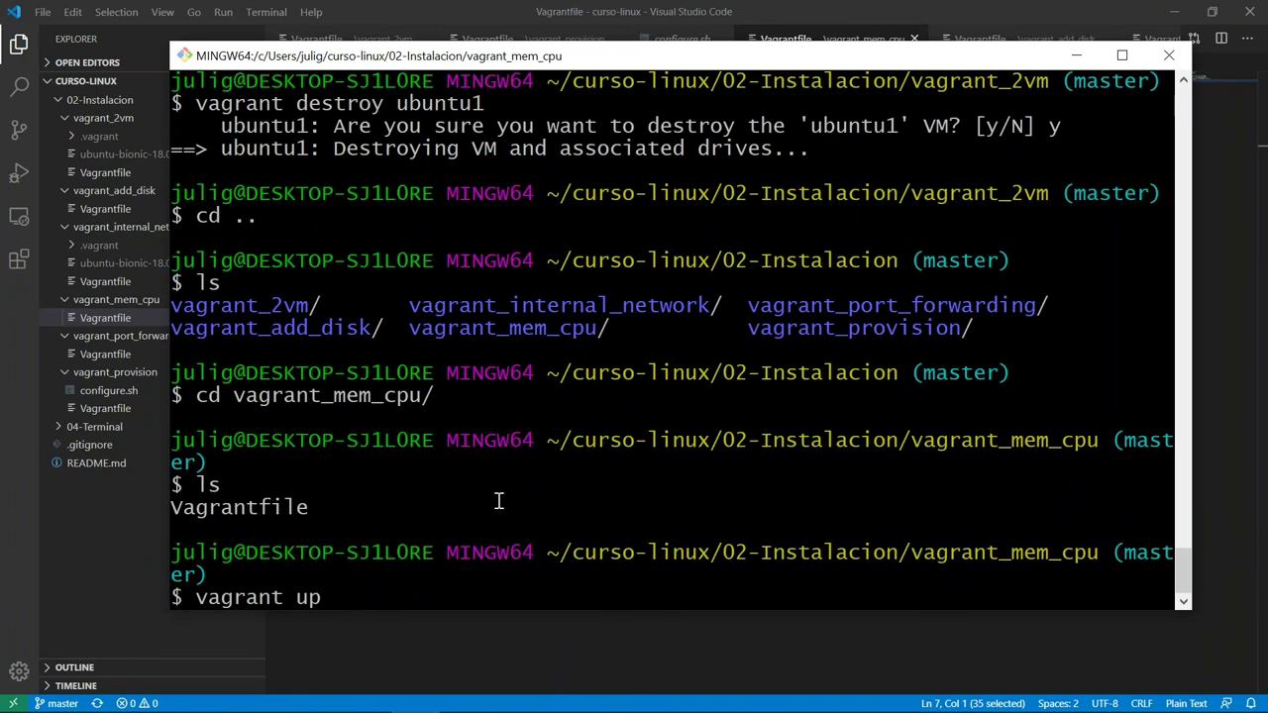
key(Return)
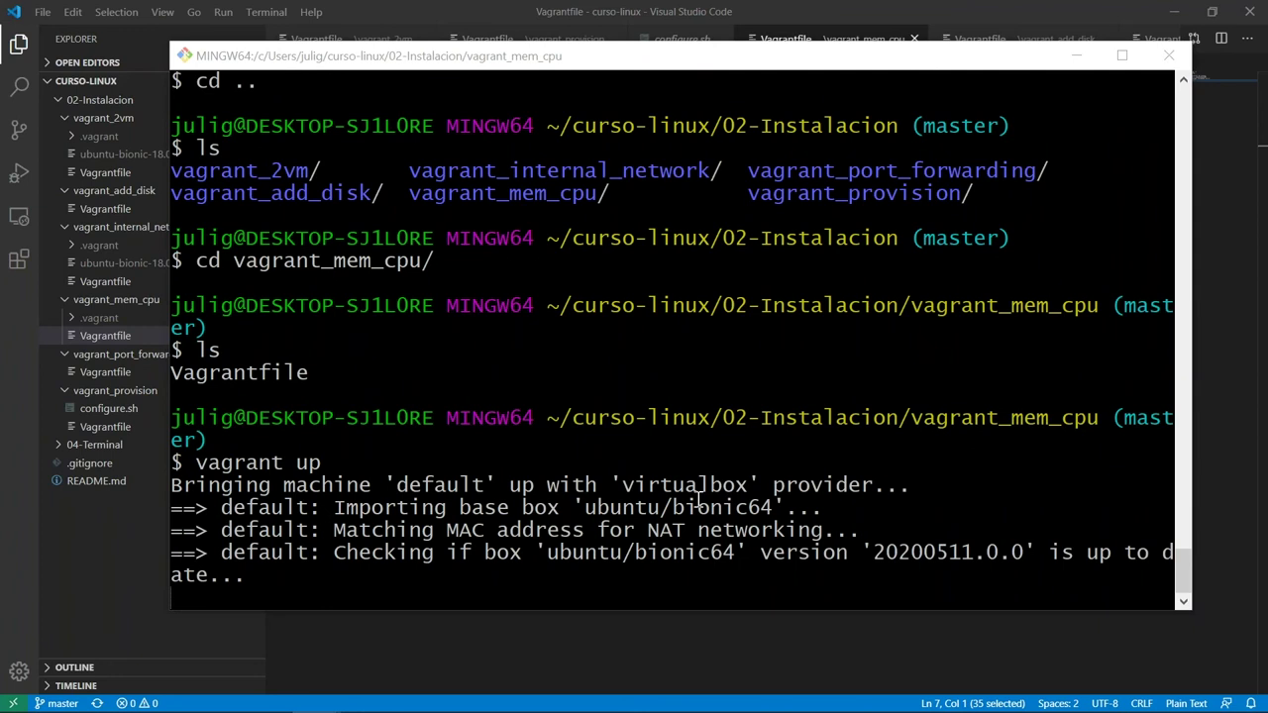
Highlight the box version in the vagrant up output and inspect the new machine's memory and processors in VirtualBox Manager.
drag(898, 507, 966, 509)
double_click(965, 507)
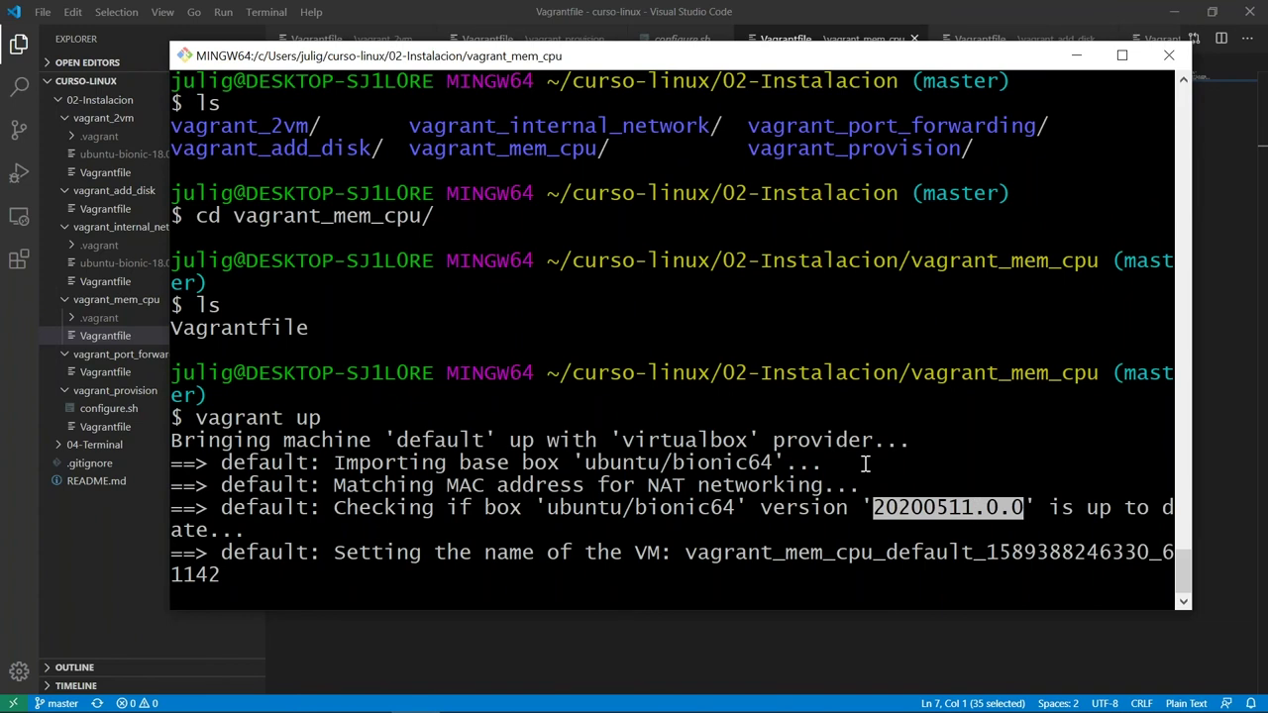
key(alt+Tab)
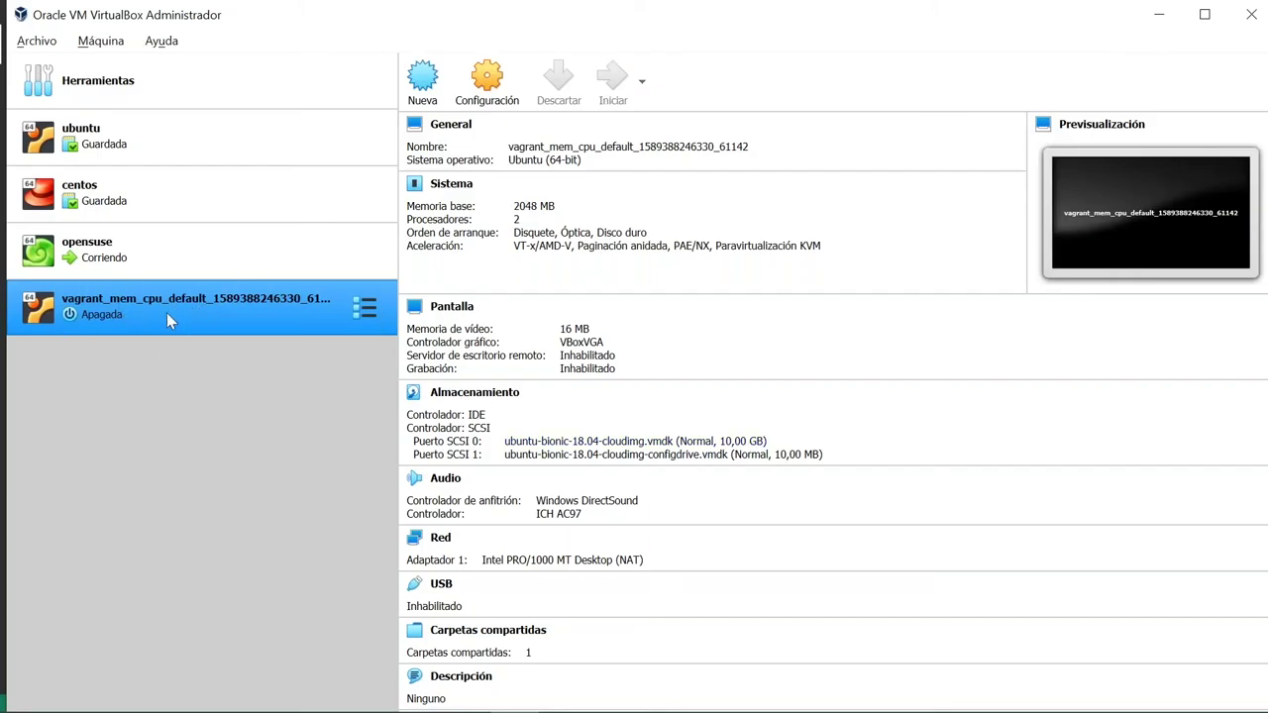
key(alt+Tab)
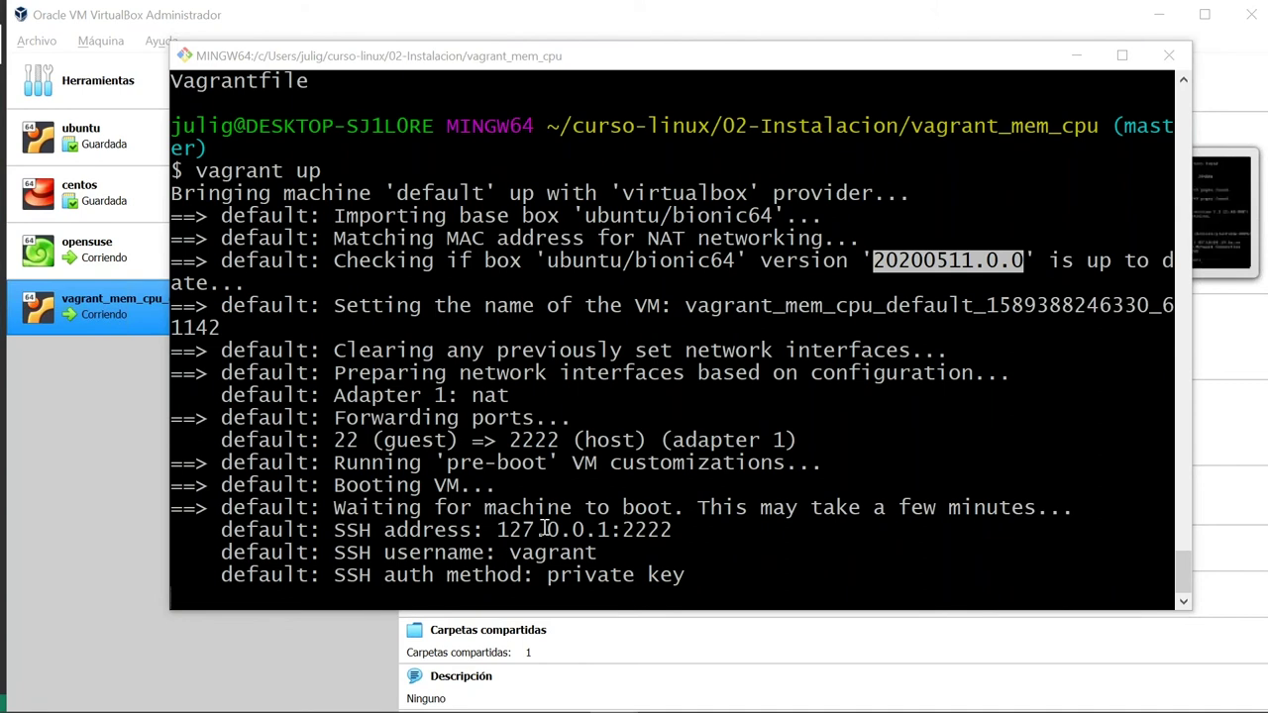
click(575, 506)
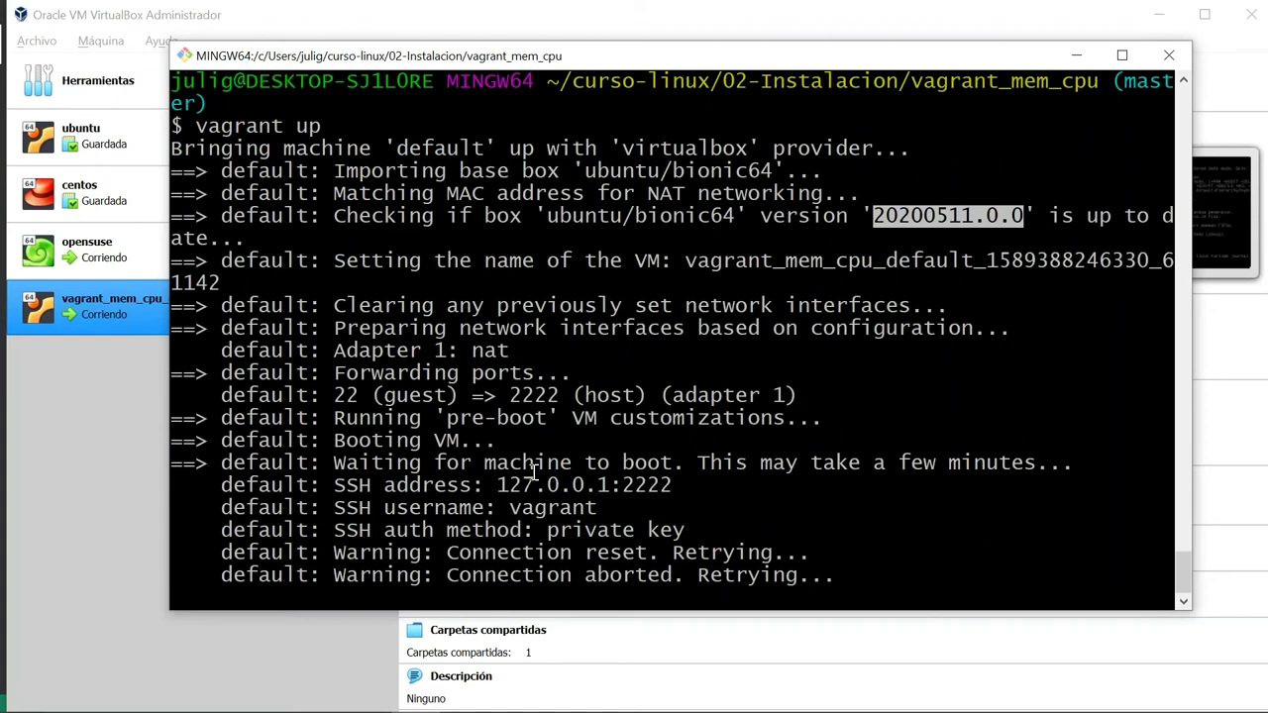
click(90, 419)
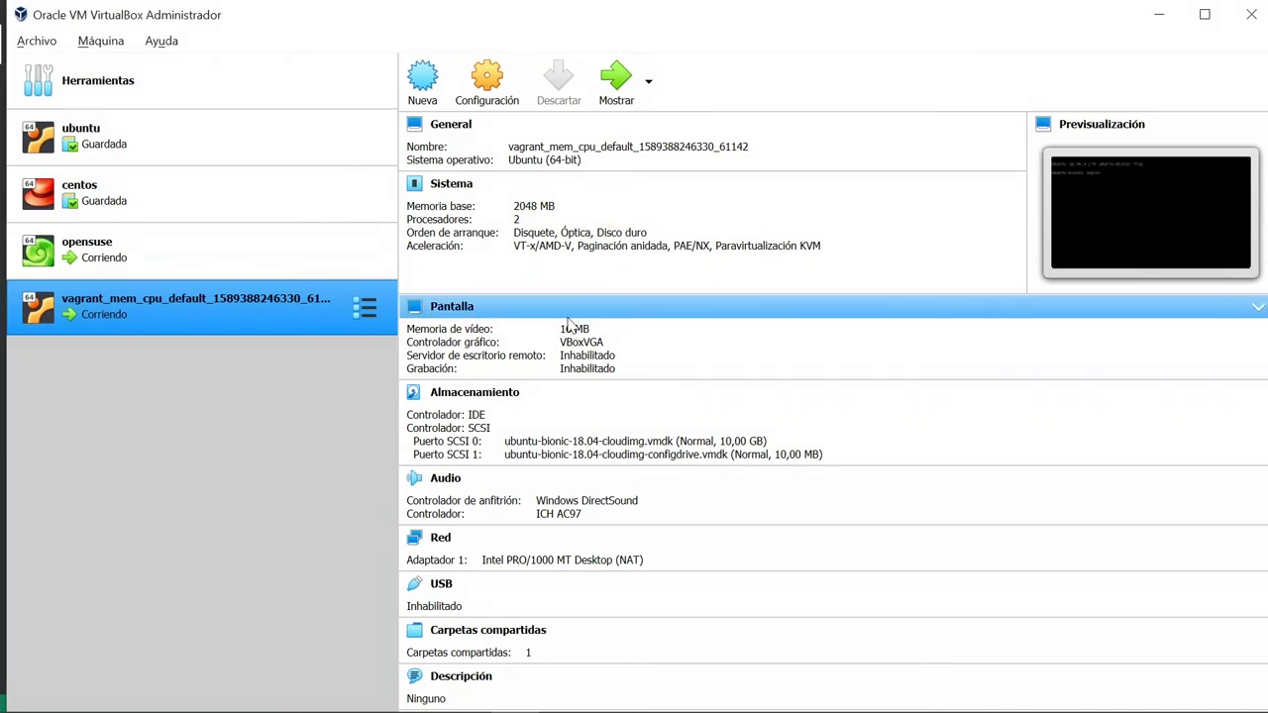
Switch to Git Bash and delete the vagrant_mem_cpu machine with vagrant destroy, answering y to the confirmation.
key(alt+Tab)
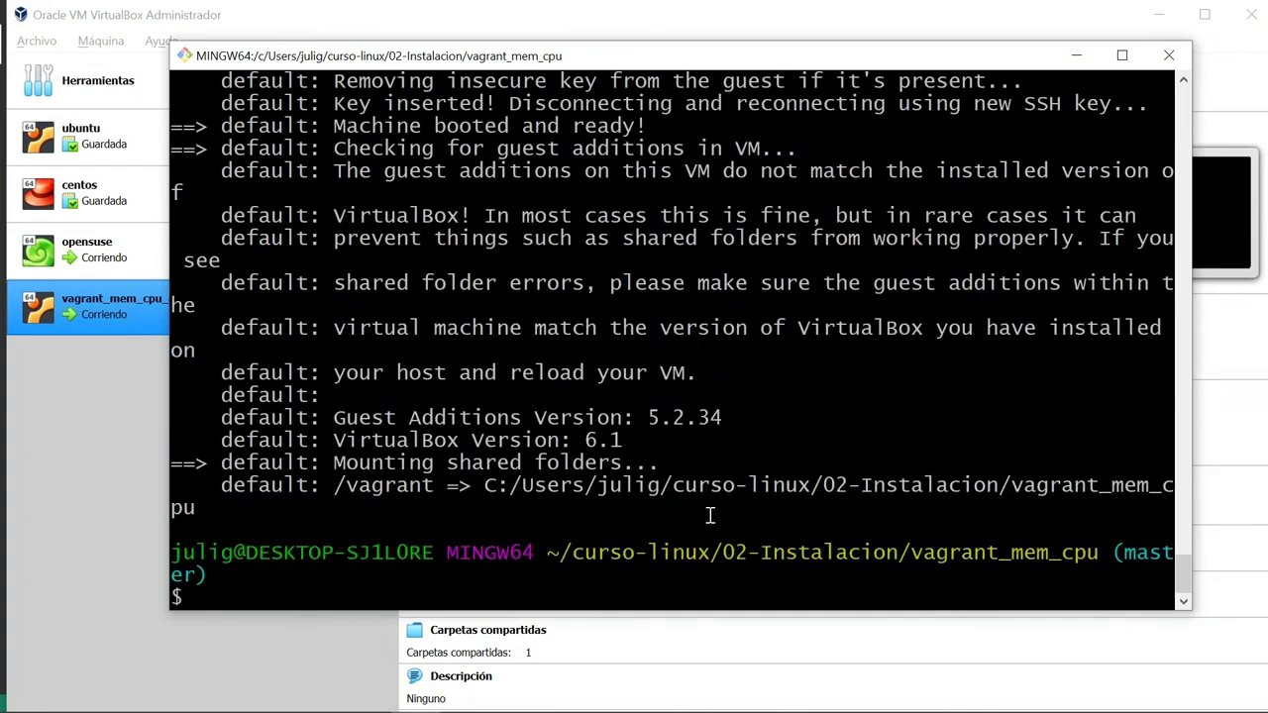
key(Return)
key(Return)
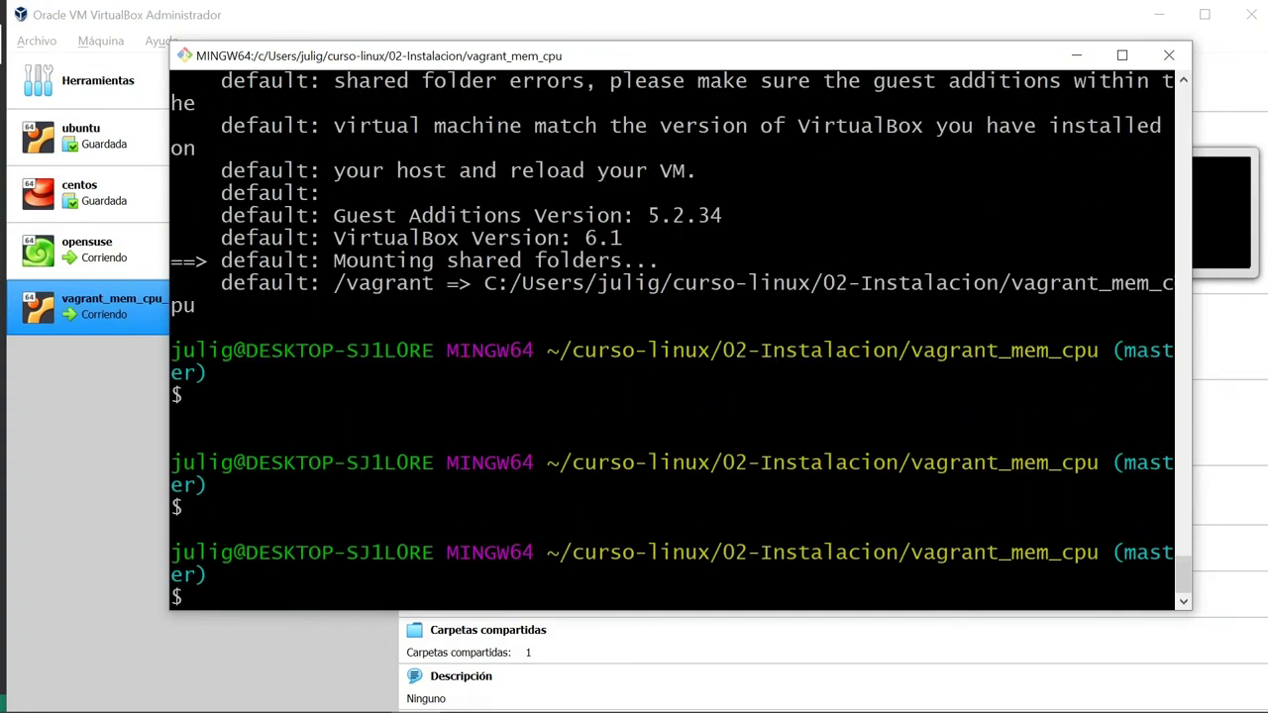
text(vagrant ha)
key(BackSpace)
key(BackSpace)
text(destroy)
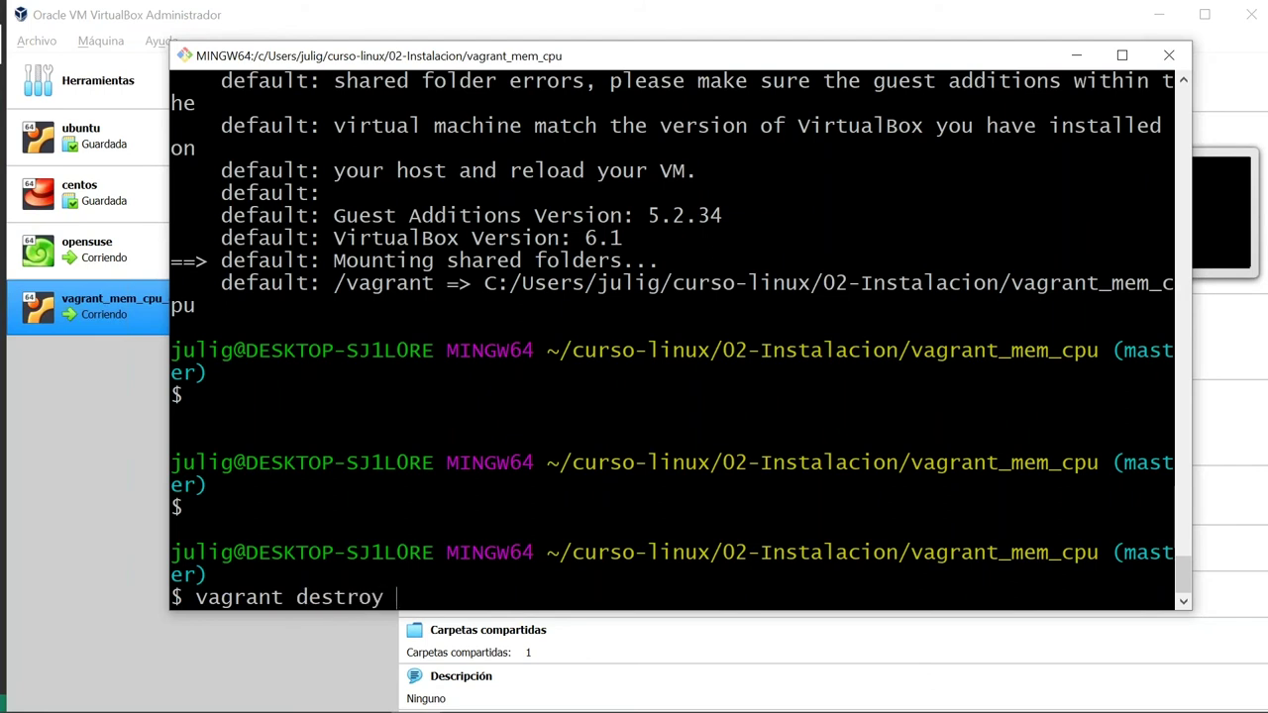
key(Return)
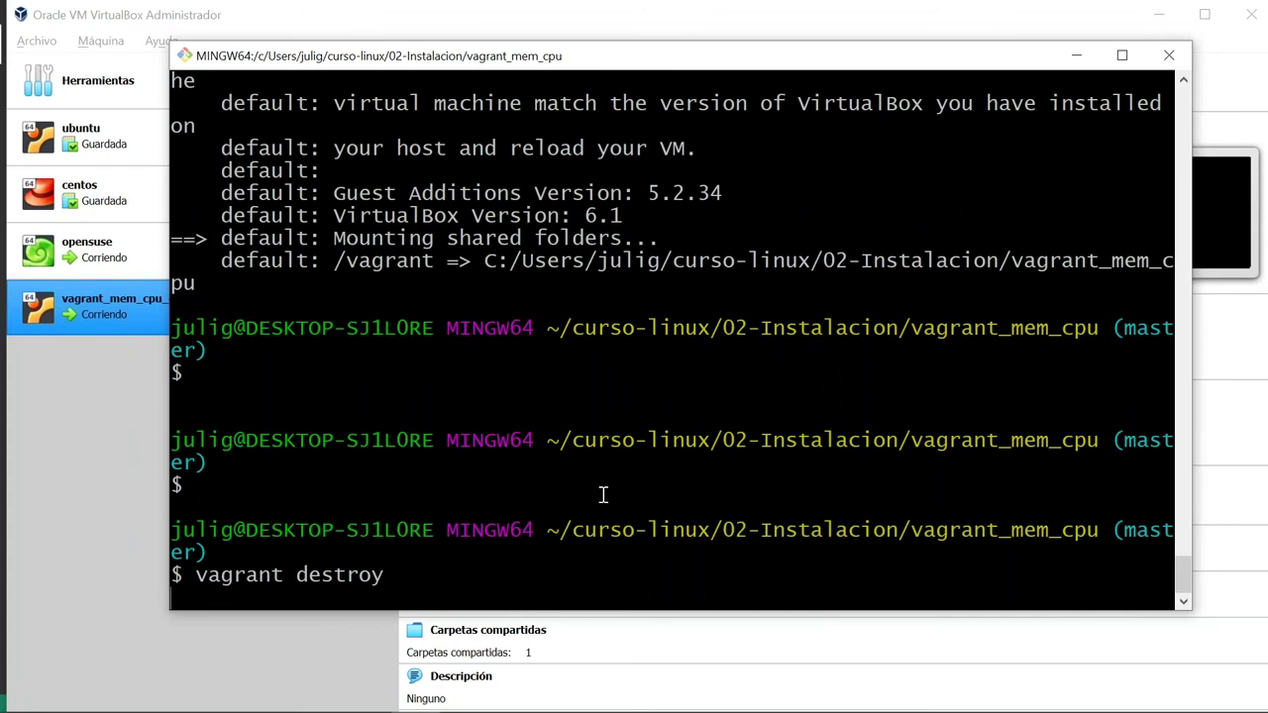
text(y)
key(Return)
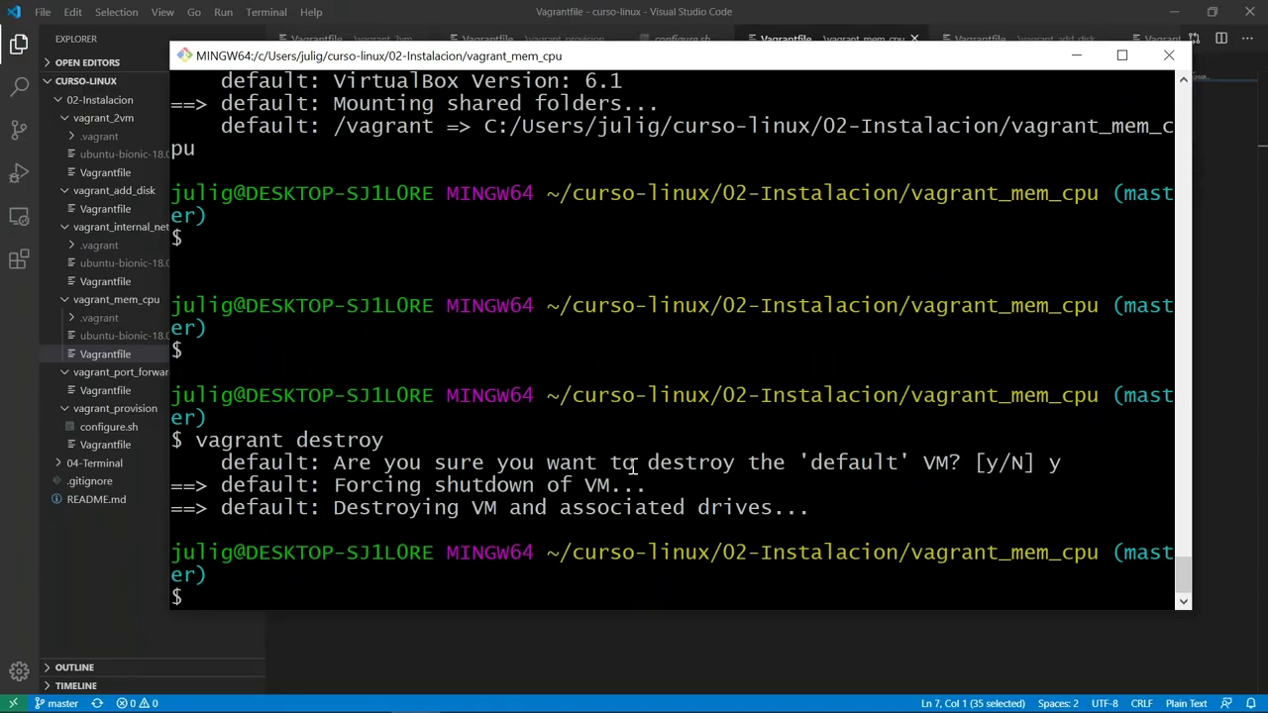
View the vagrant_add_disk Vagrantfile in Visual Studio Code, look through the open files, and minimize the Git Bash window.
click(556, 657)
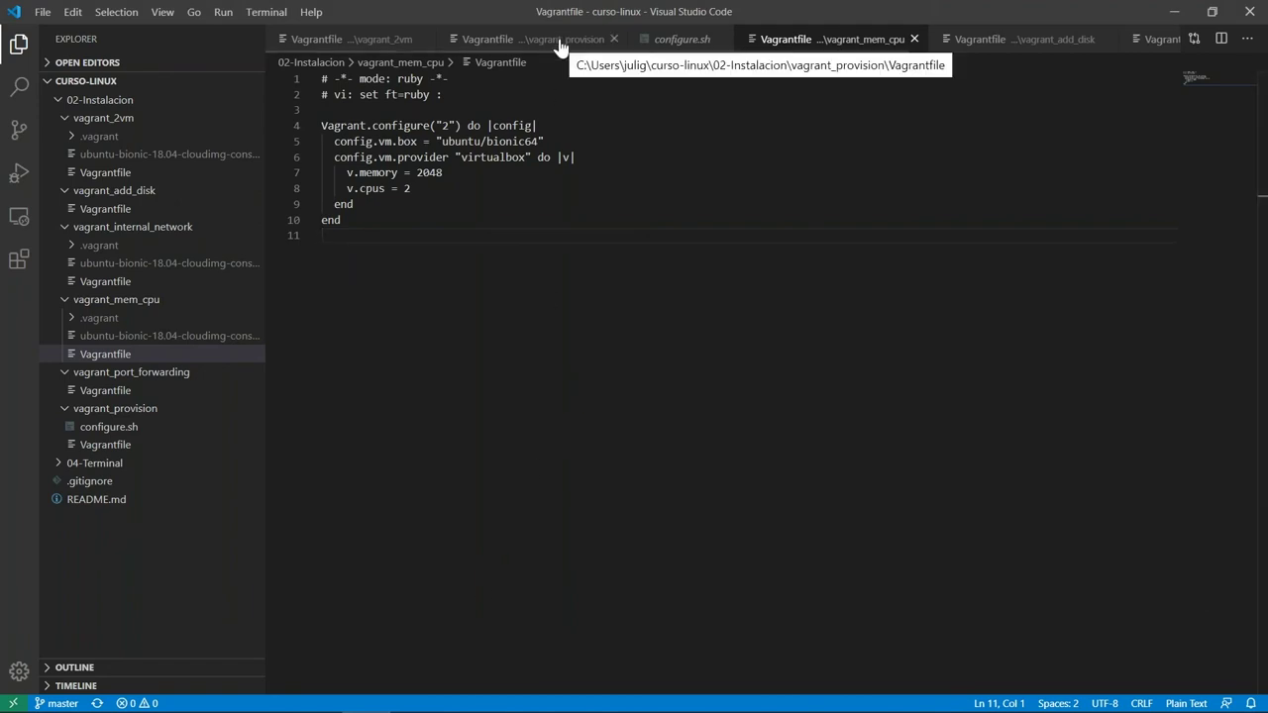
click(1052, 38)
scroll(1052, 37, down, 3)
scroll(1052, 38, down, 1)
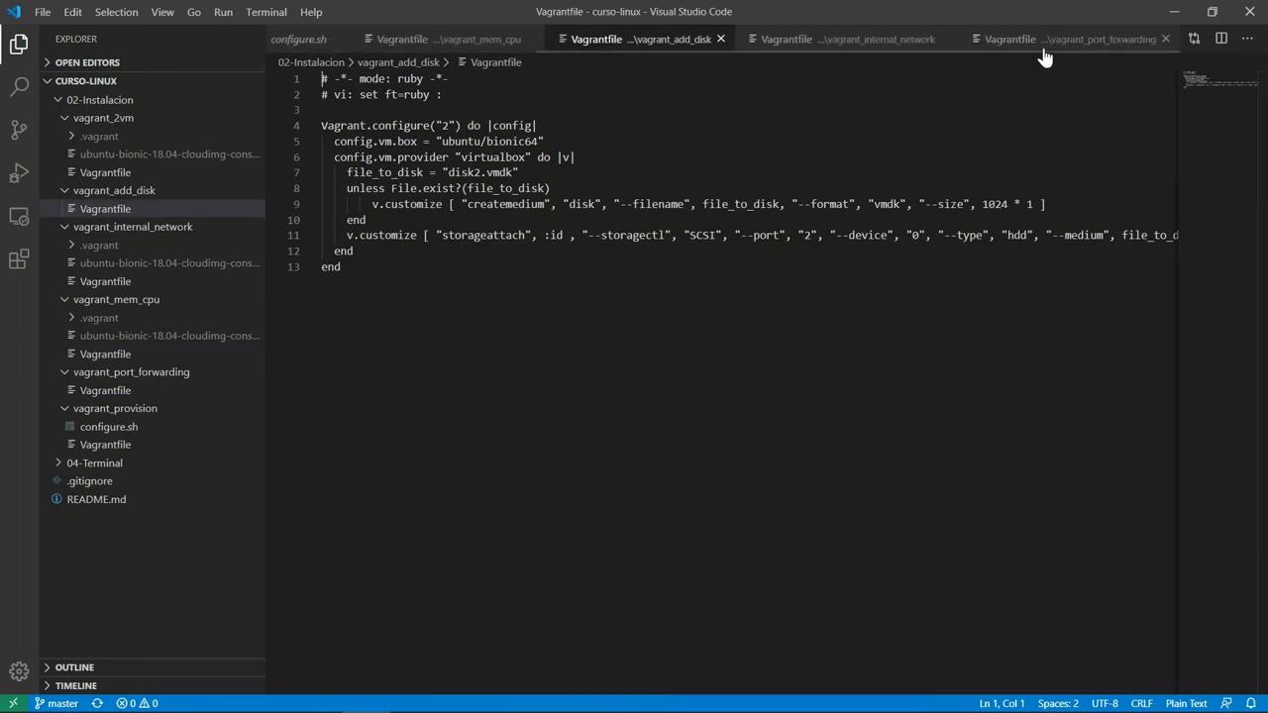
scroll(871, 44, up, 5)
scroll(733, 45, down, 1)
scroll(594, 45, up, 2)
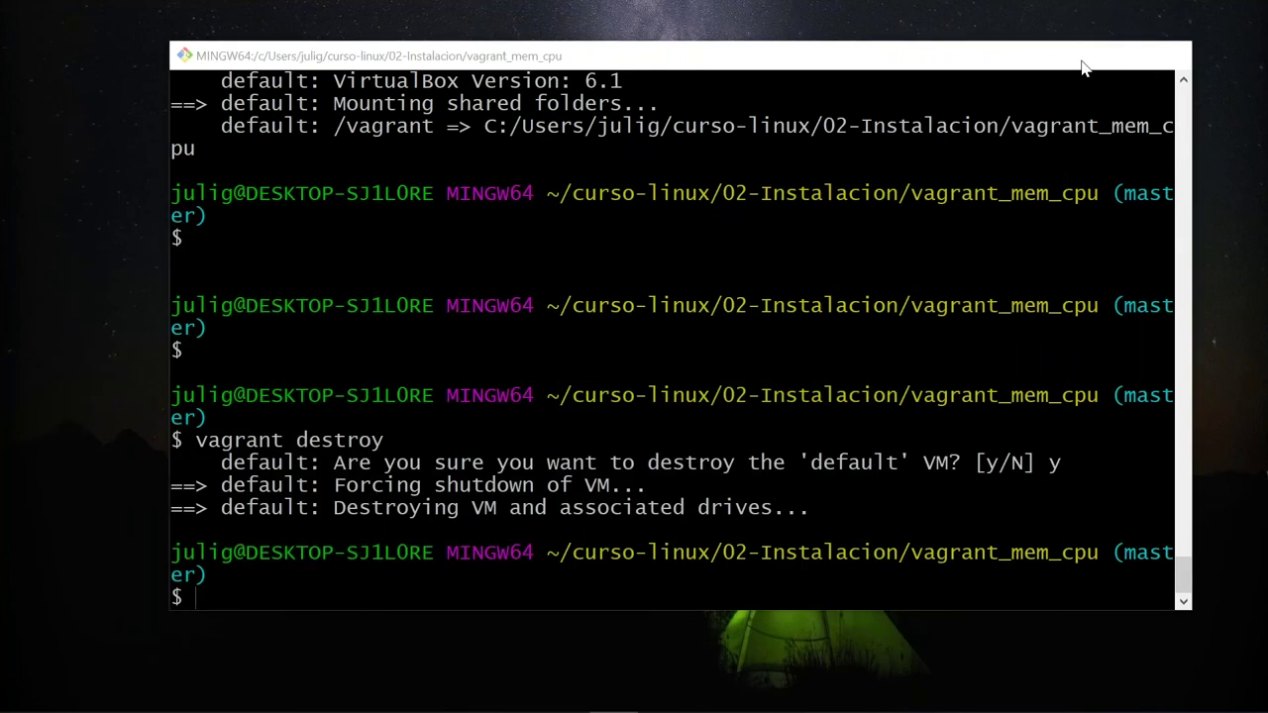
click(1076, 56)
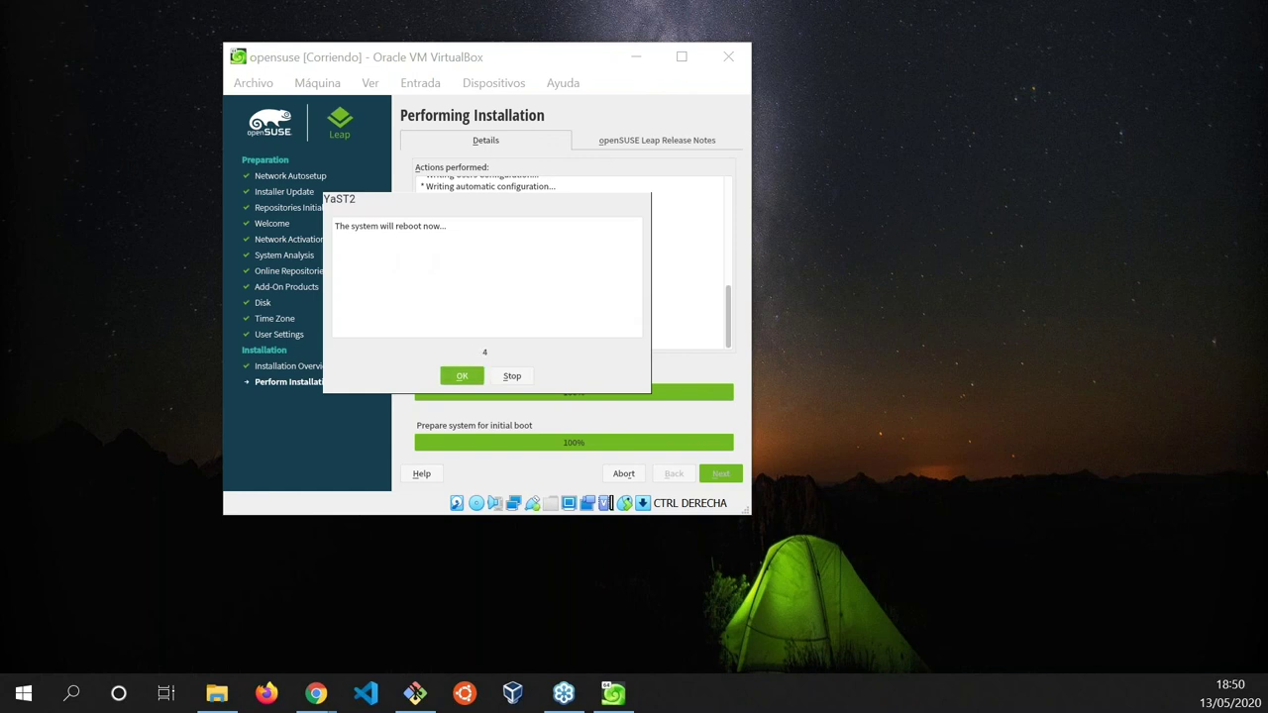
Reboot the opensuse machine after its installation and remove the disc from its virtual optical drive.
key(Return)
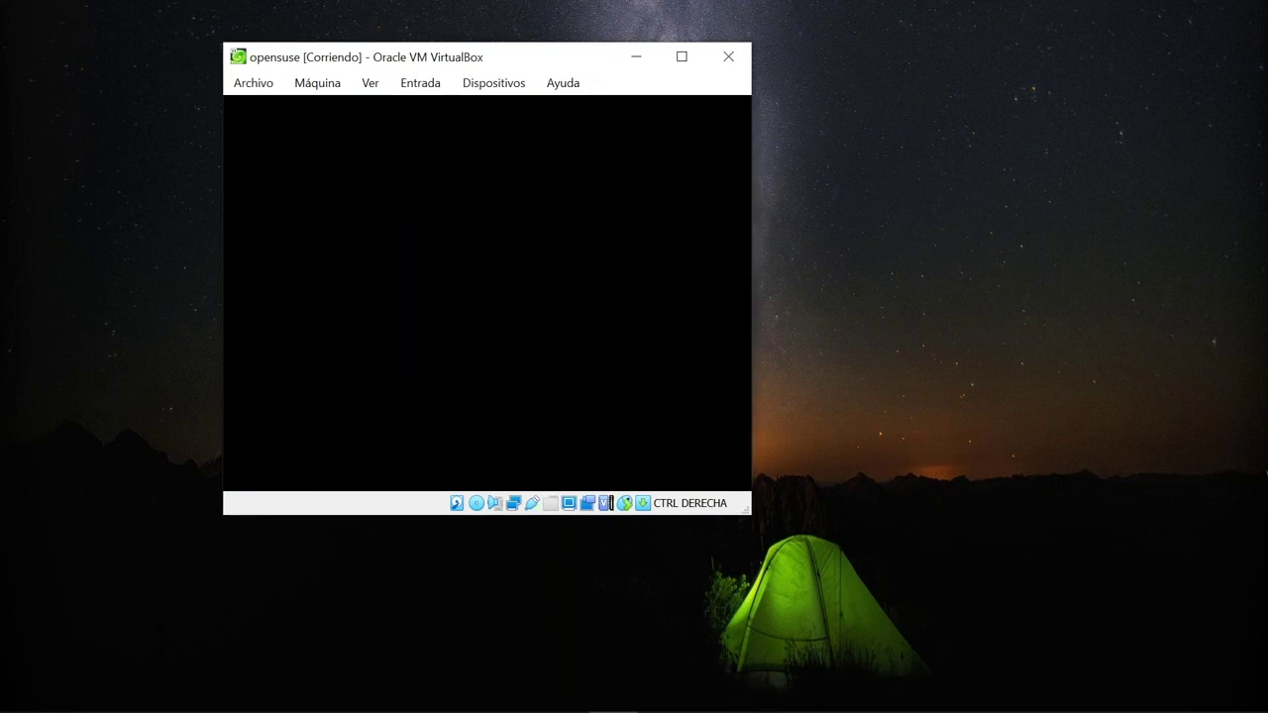
click(493, 82)
mouse_move(618, 112)
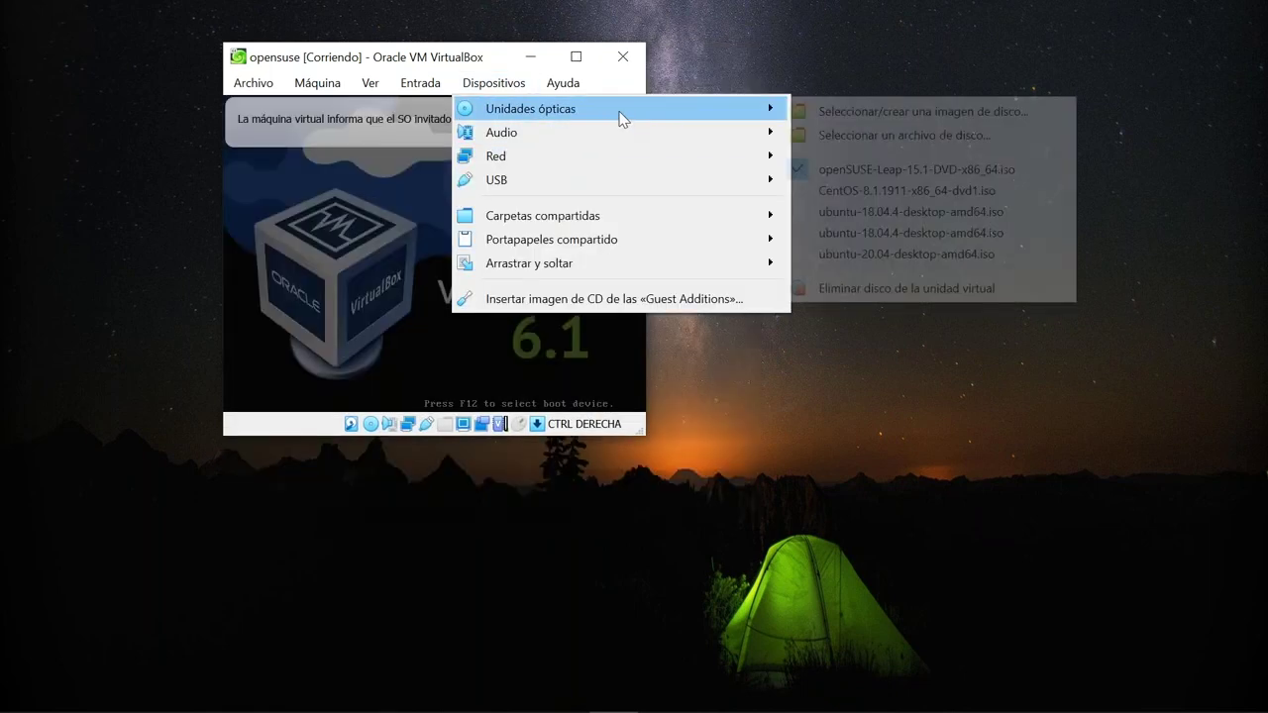
click(921, 286)
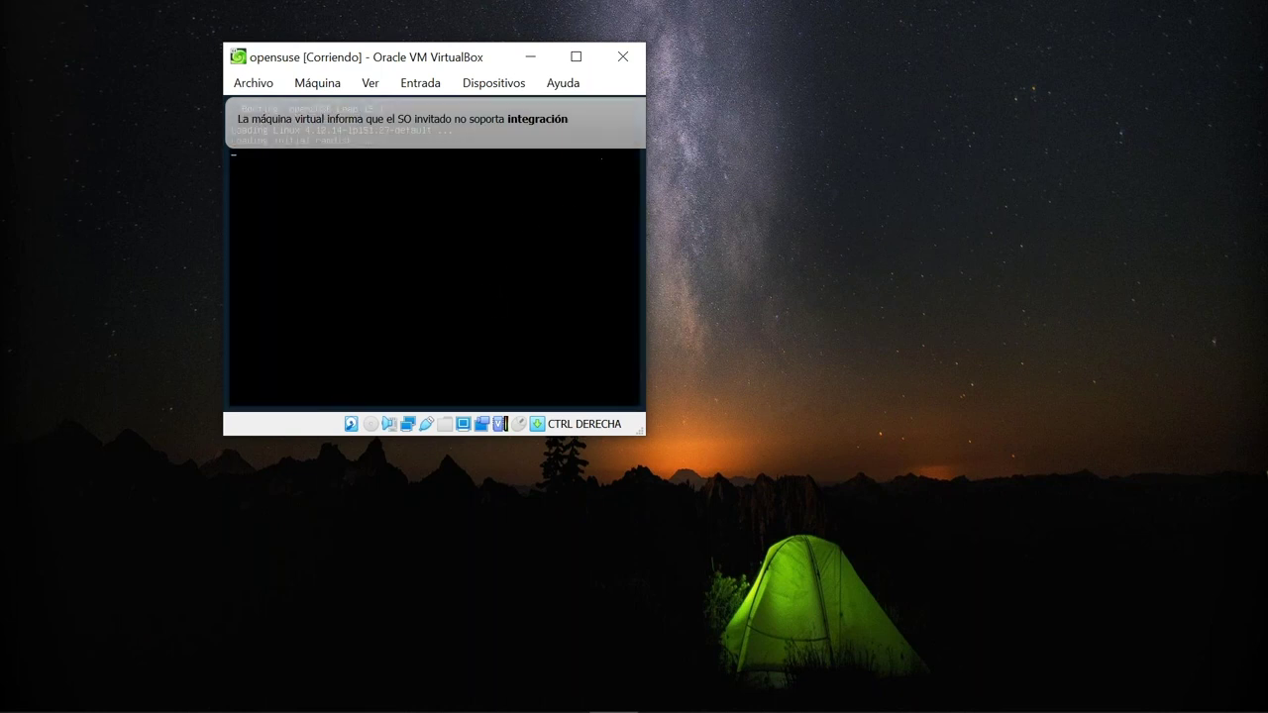
Enlarge the opensuse machine window and log in to the desktop by entering the account password.
drag(648, 427, 928, 619)
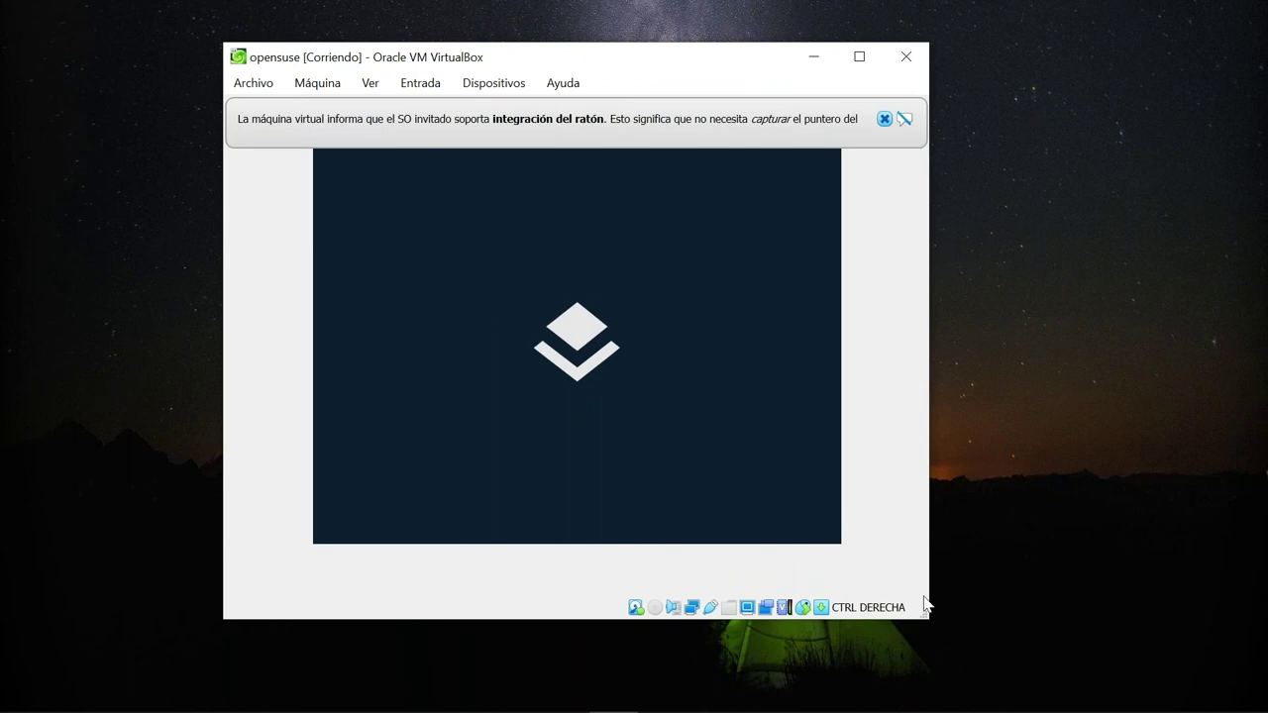
click(885, 118)
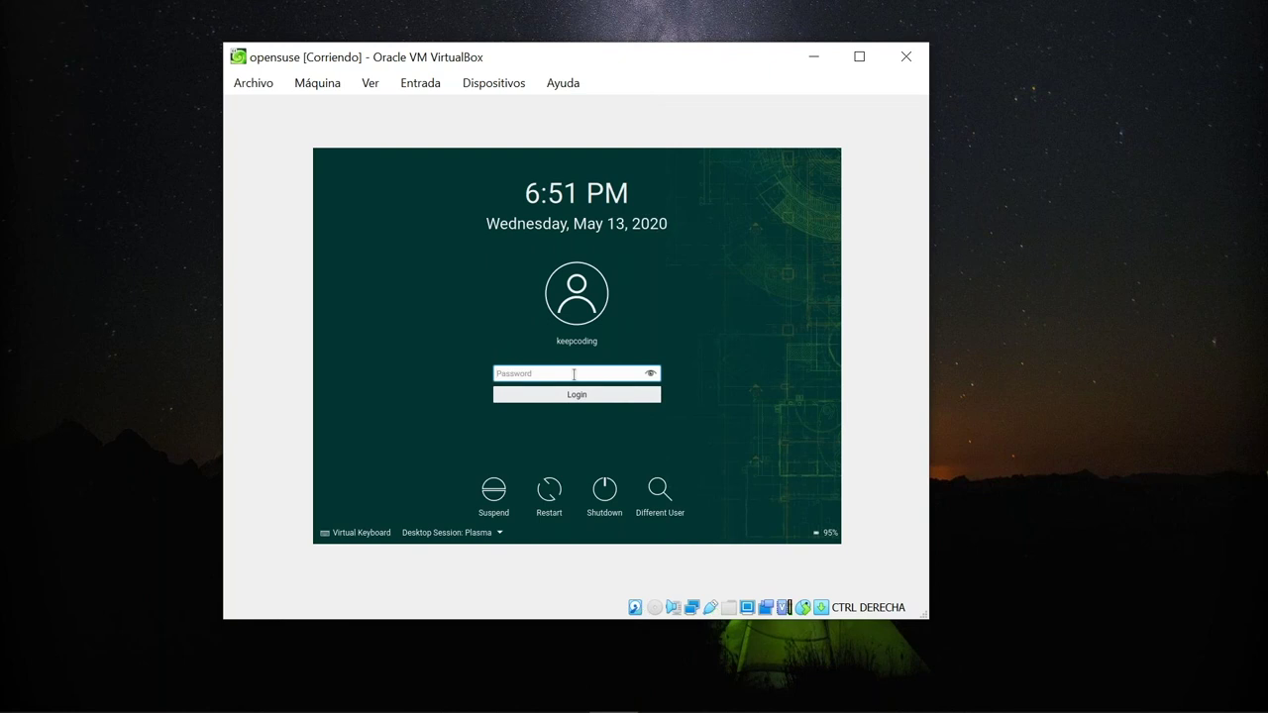
text(•••)
key(BackSpace)
key(BackSpace)
key(BackSpace)
text(•••••••)
key(Return)
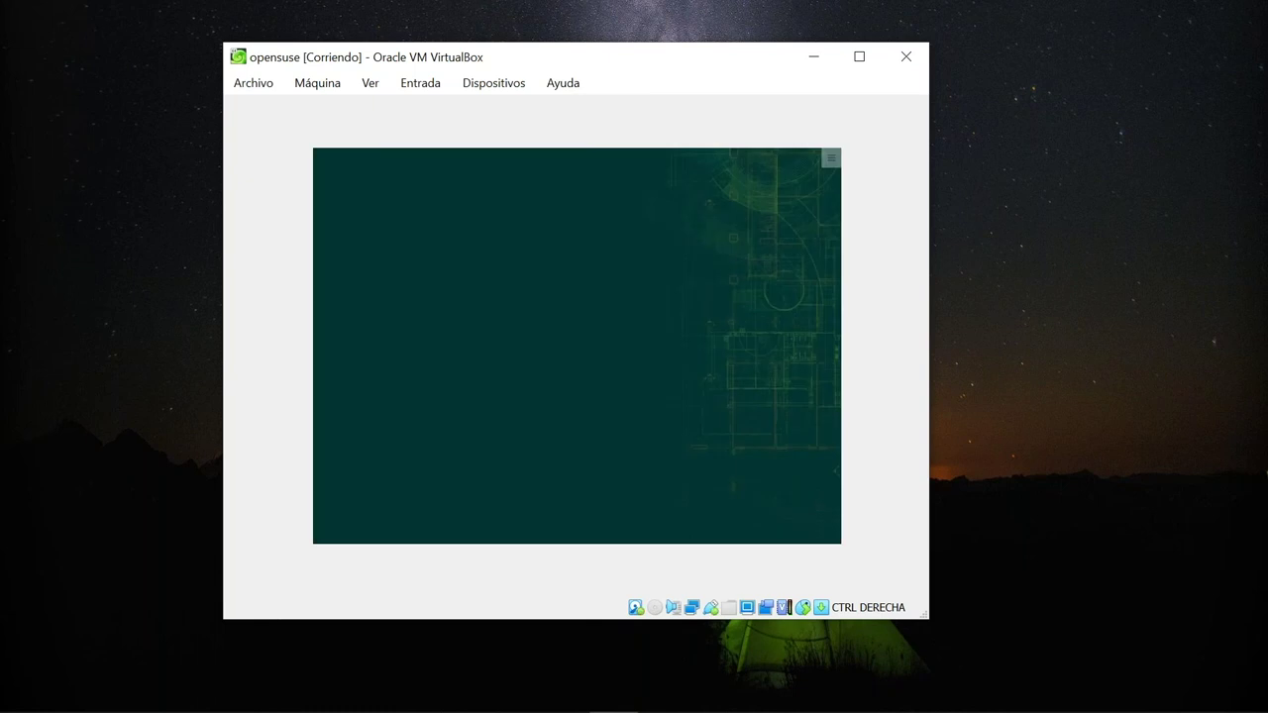
Reposition and enlarge the opensuse machine window, and view the desktop's wallpaper settings without changing them.
drag(710, 62, 617, 36)
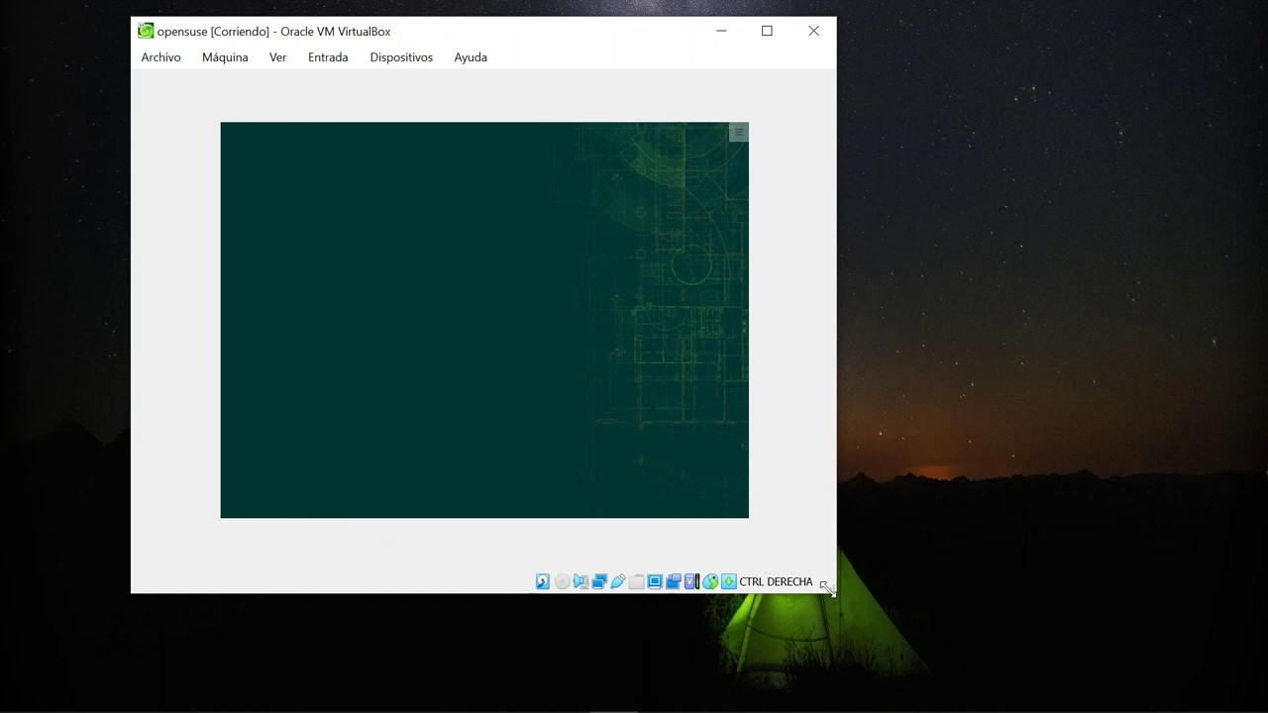
drag(827, 588, 994, 627)
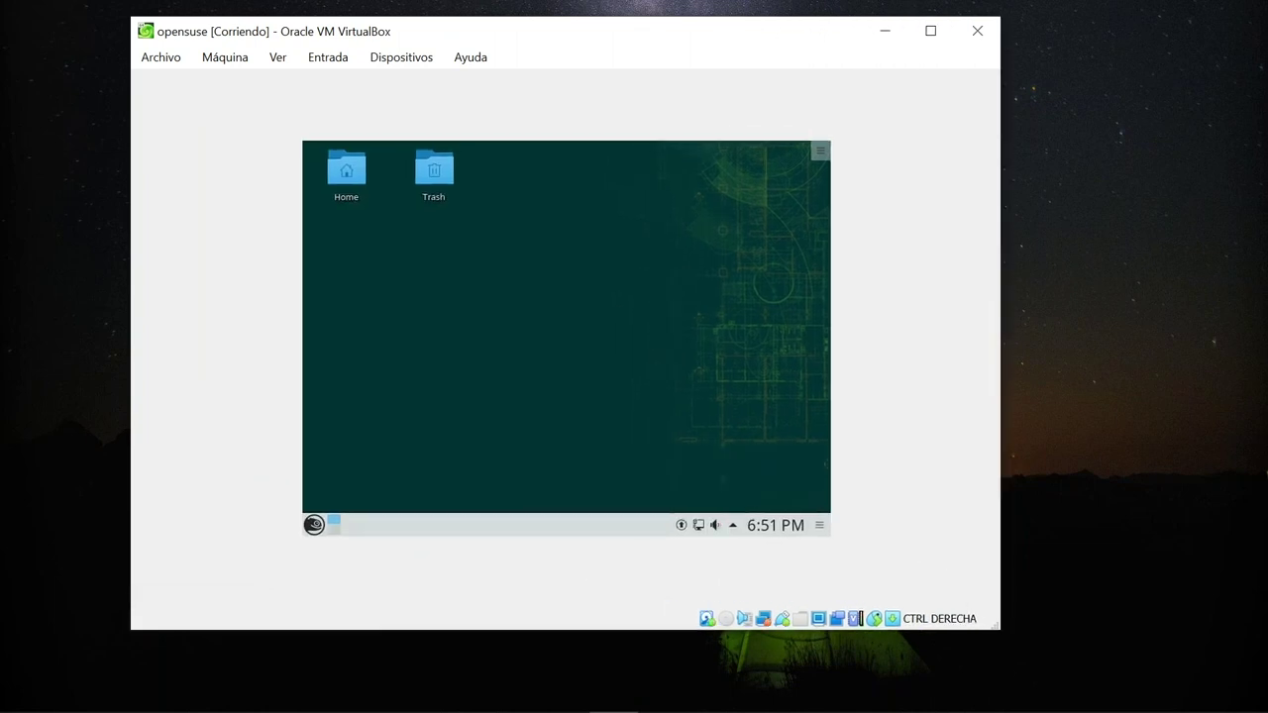
right_click(587, 268)
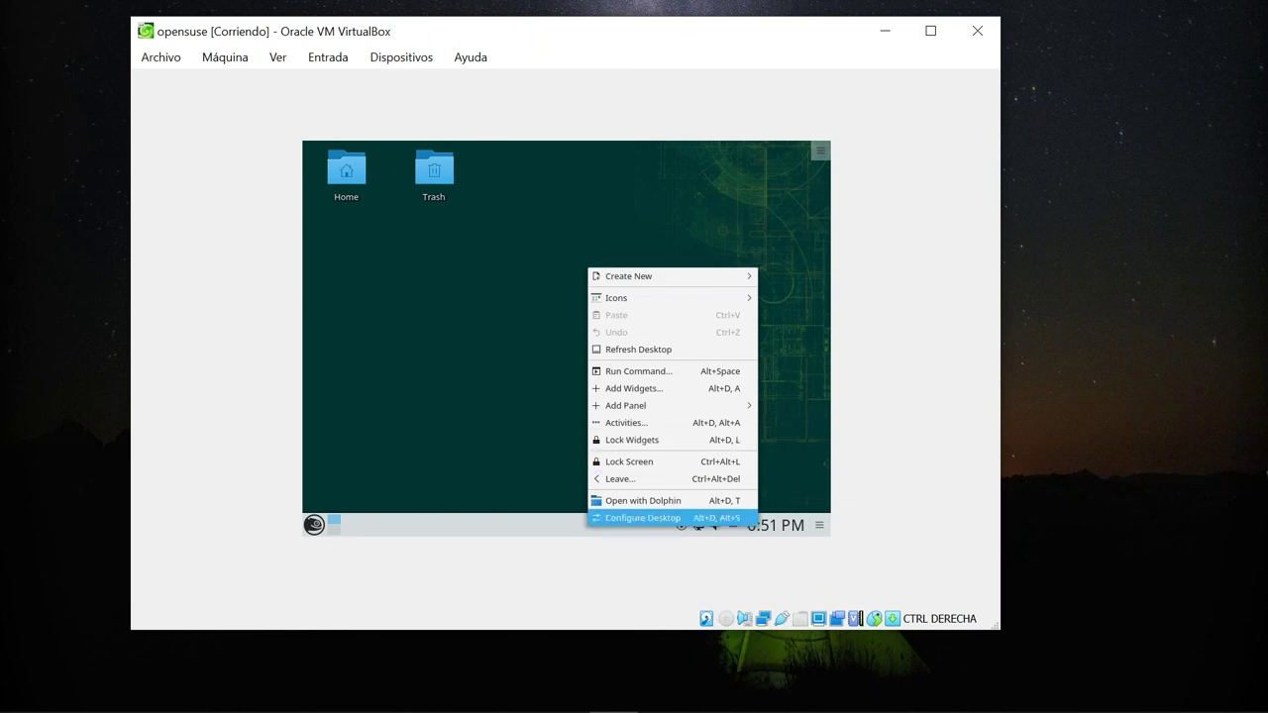
click(643, 518)
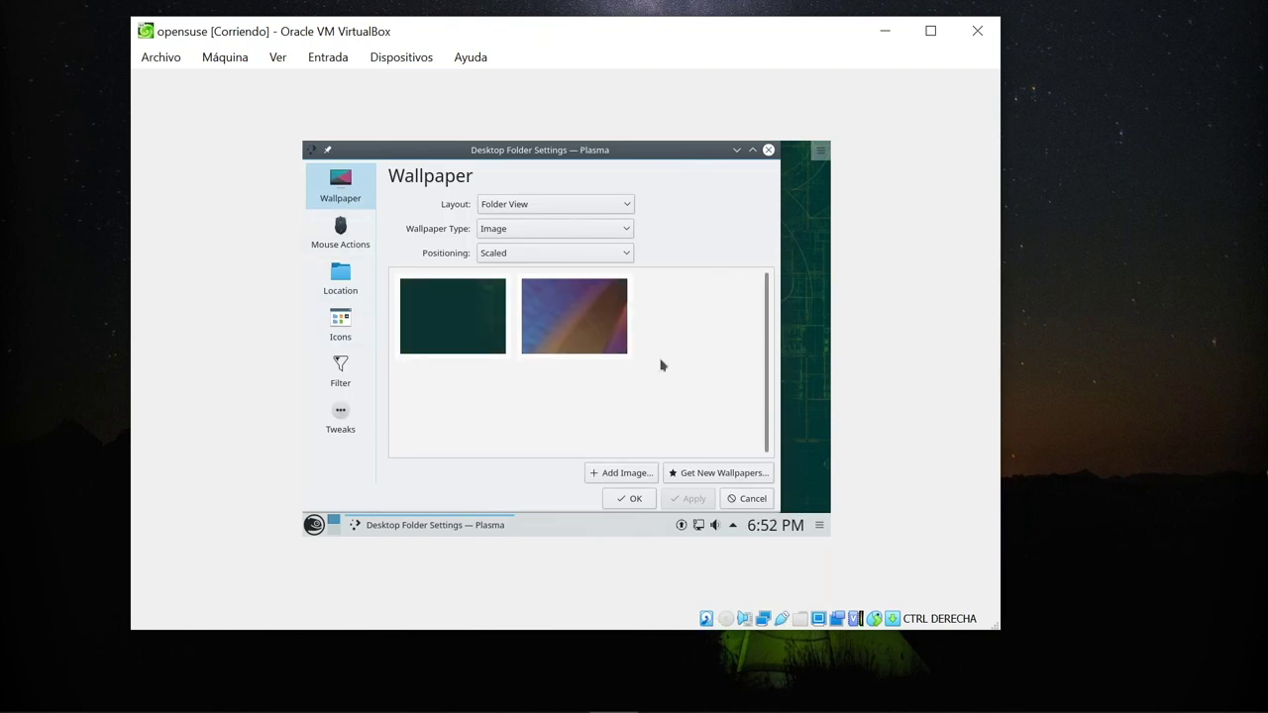
click(768, 150)
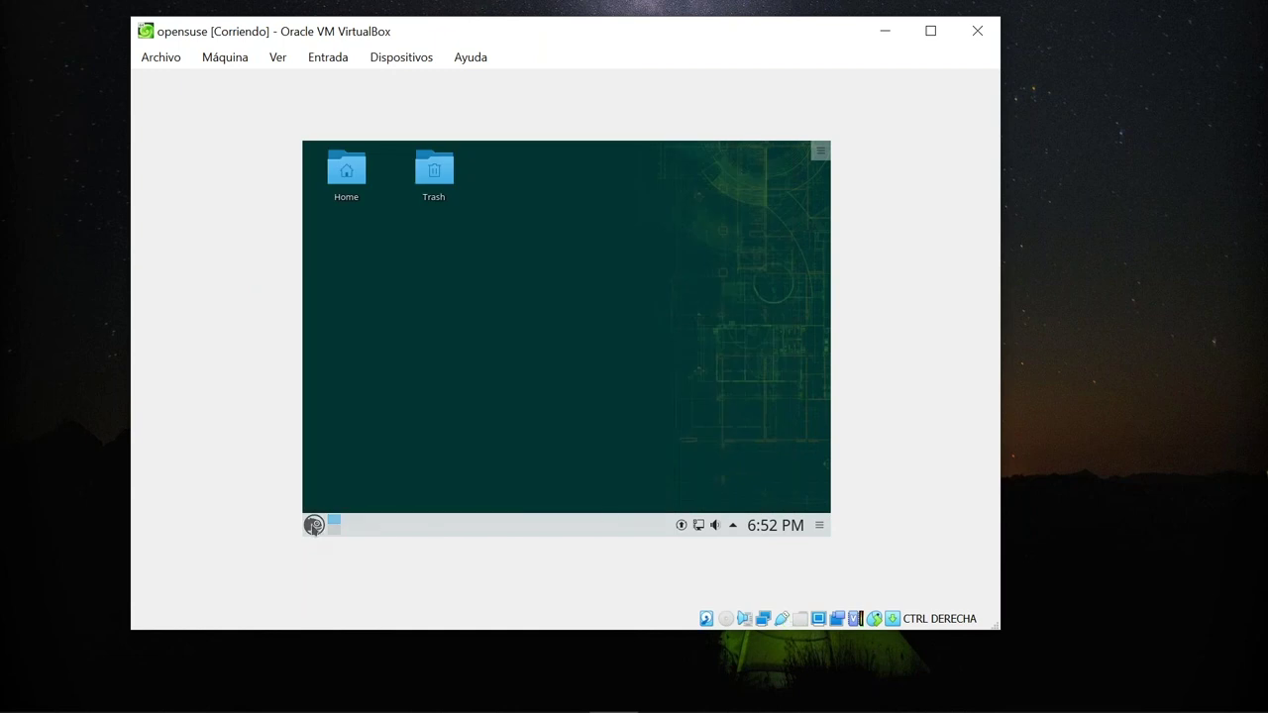
Look through the openSUSE application launcher, covering its favorites, application categories, computer and history sections.
click(314, 525)
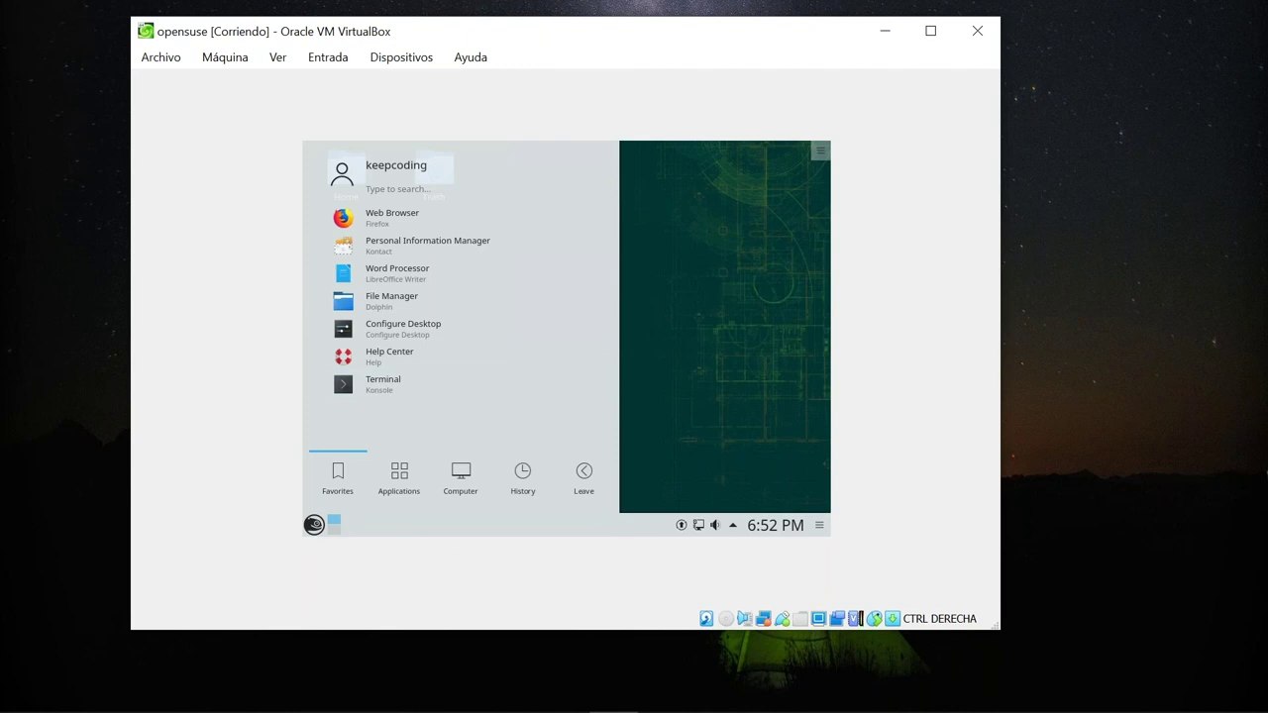
click(644, 414)
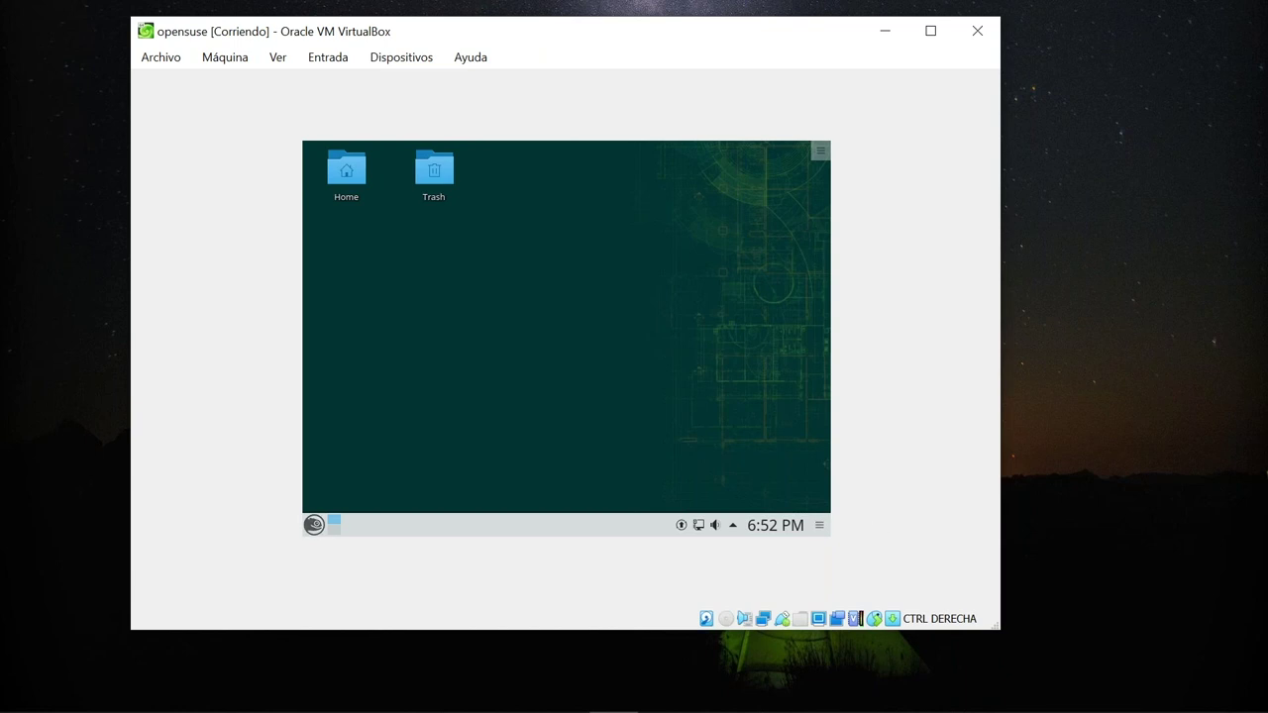
click(313, 525)
click(399, 474)
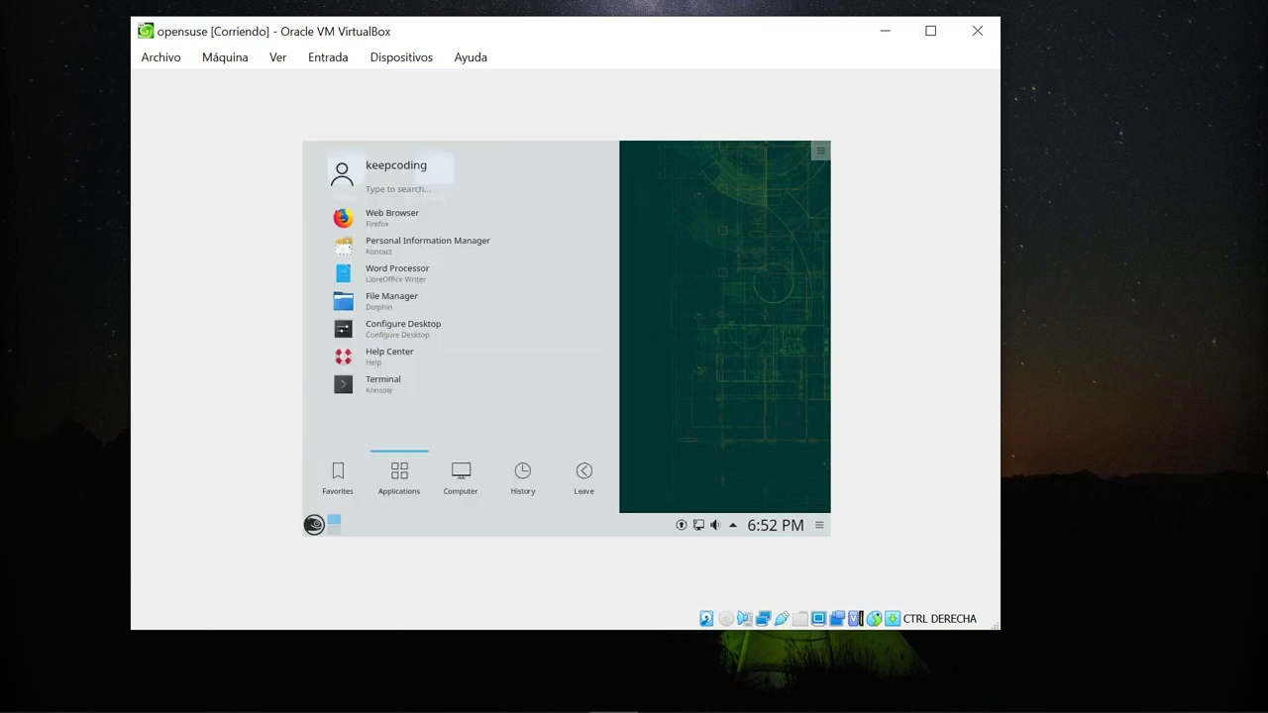
click(461, 475)
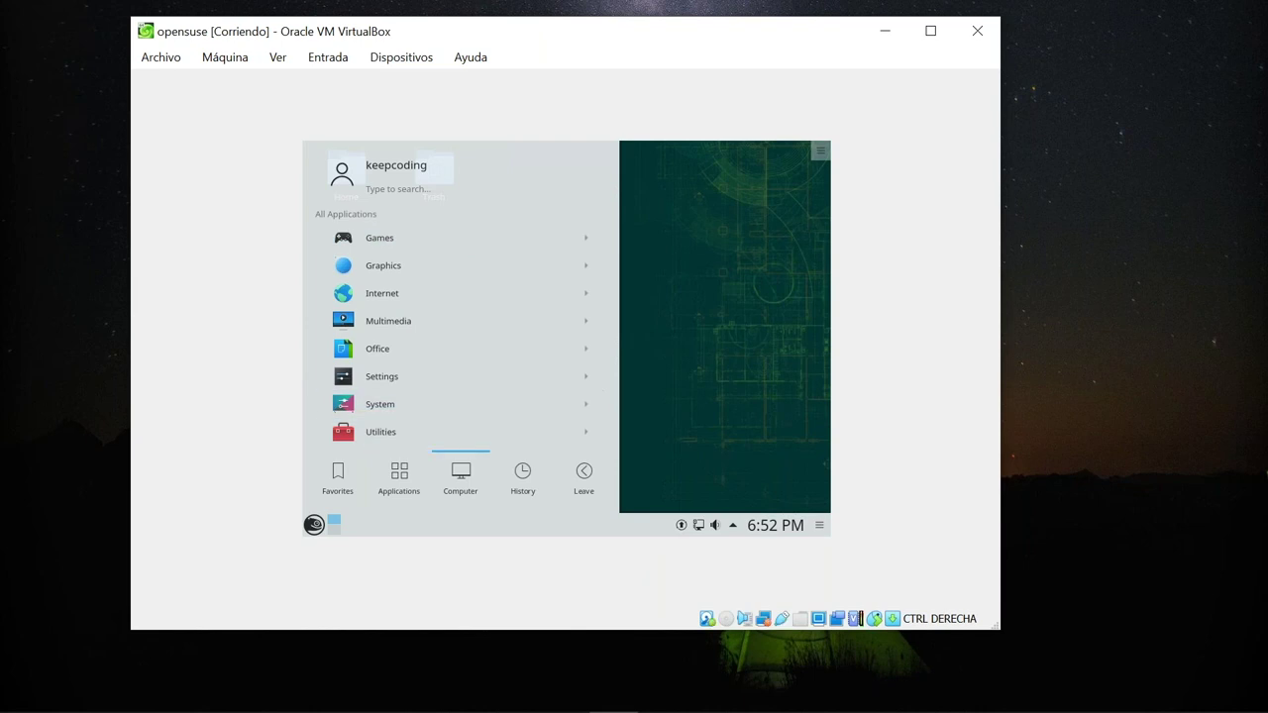
click(523, 473)
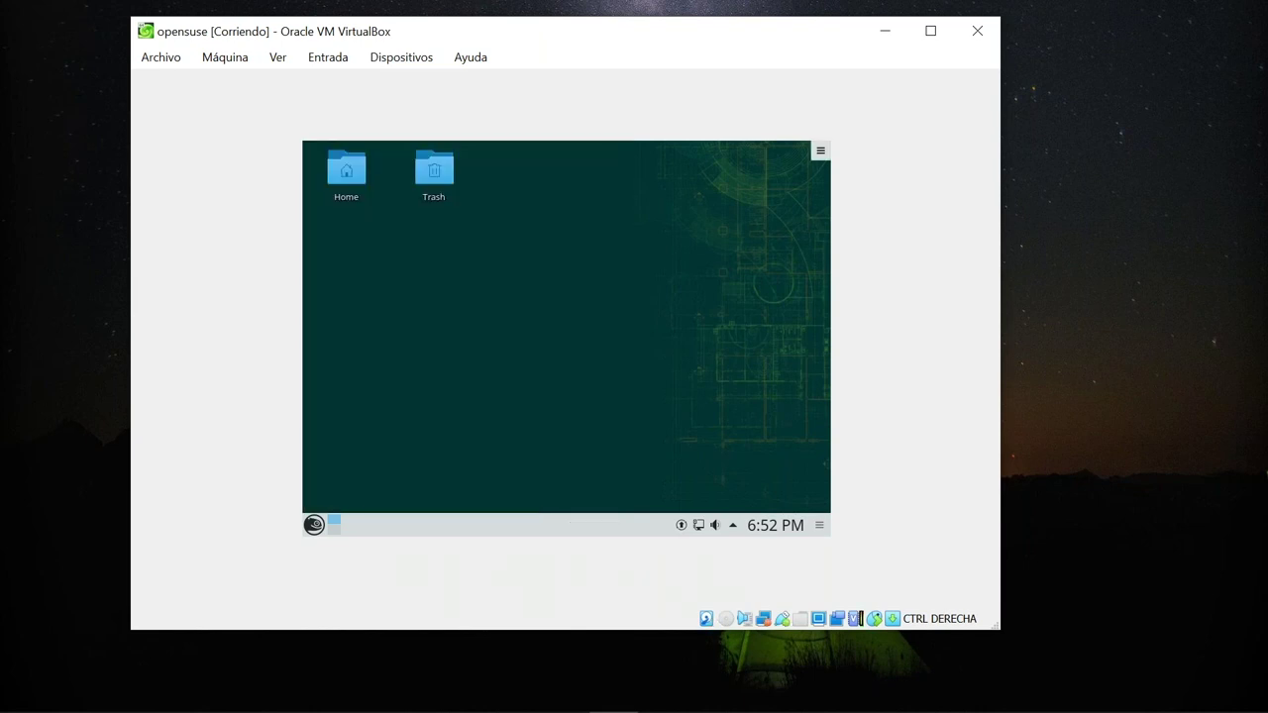
View the openSUSE desktop's toolbox menu, check the panel options, and look over the launcher's application categories again.
click(821, 150)
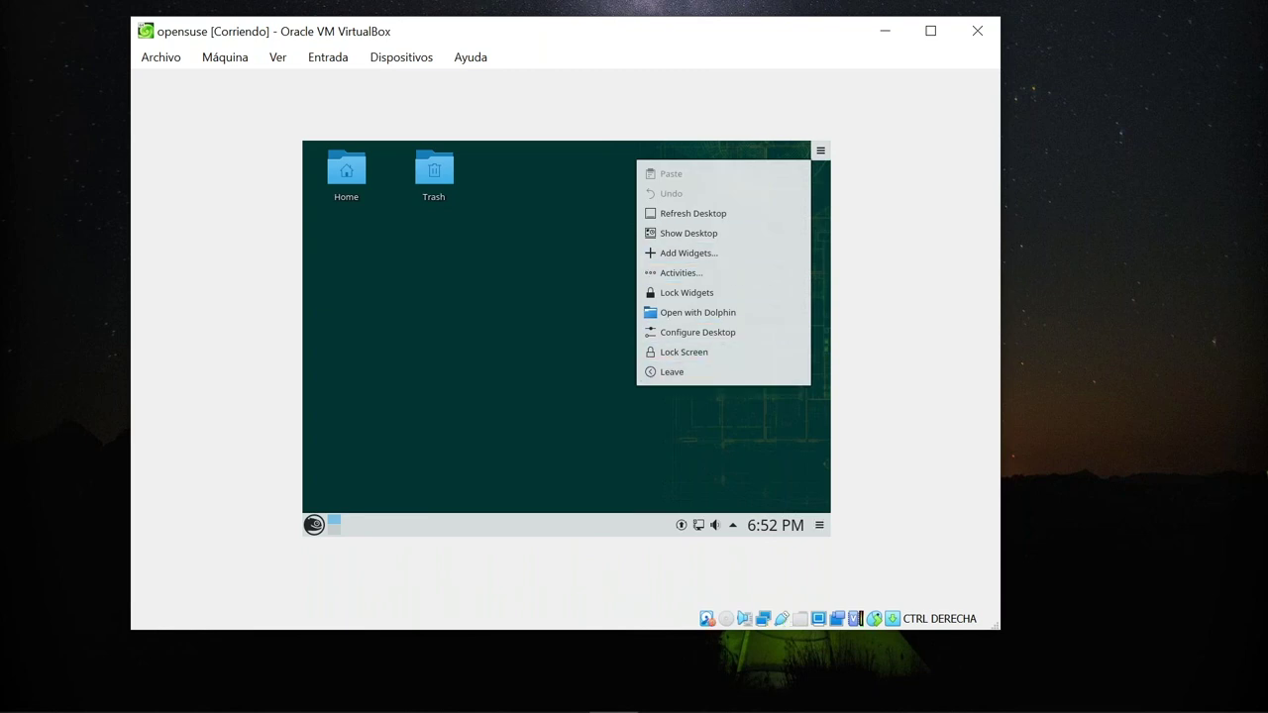
click(819, 525)
click(820, 525)
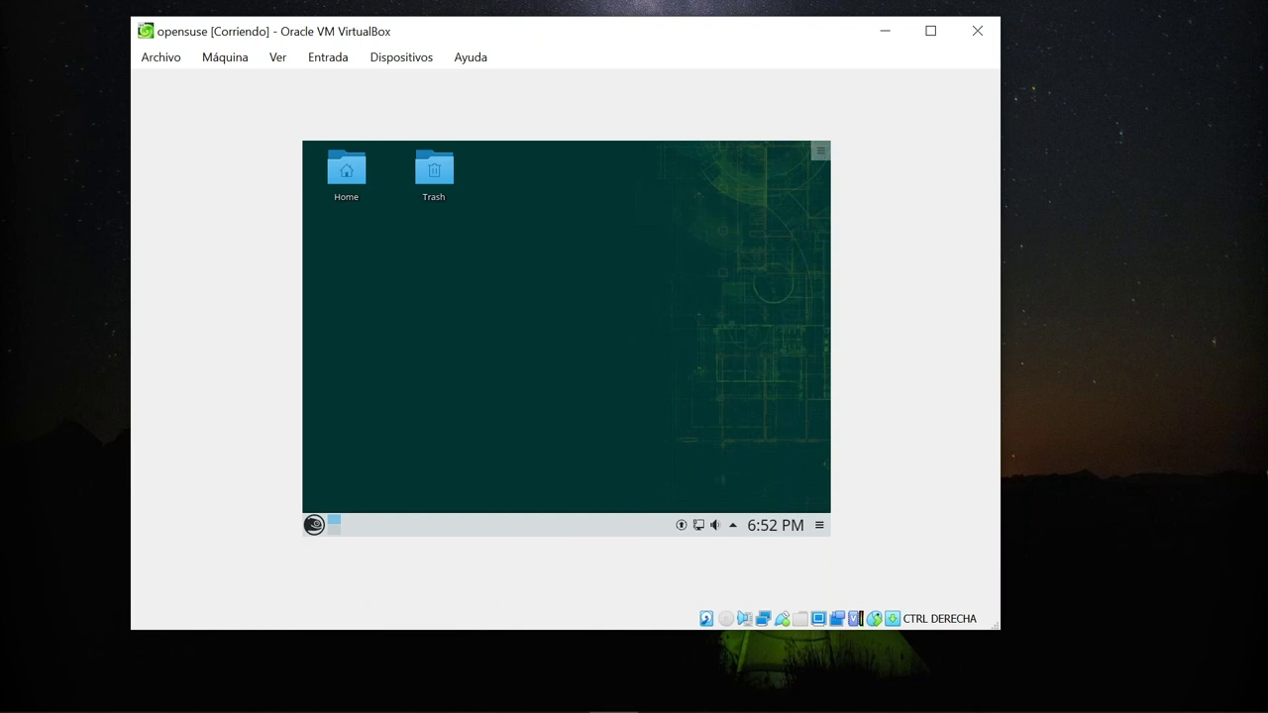
click(820, 525)
click(819, 525)
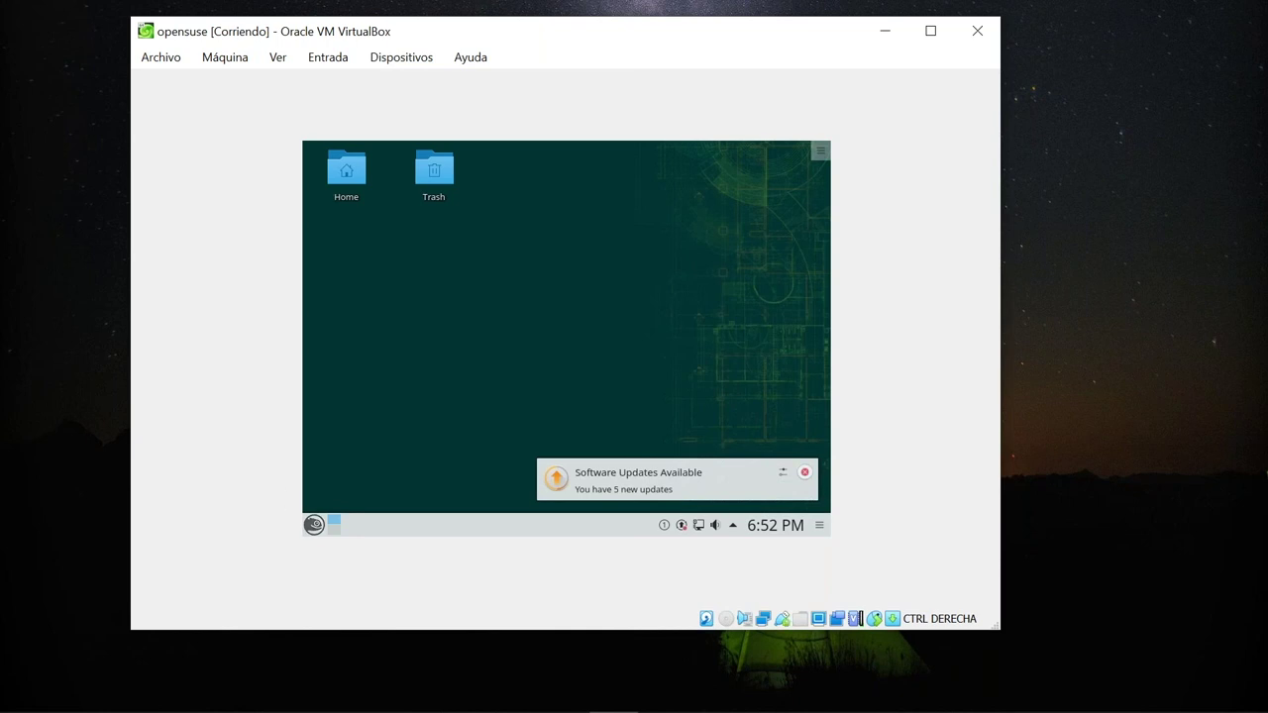
click(314, 525)
mouse_move(461, 476)
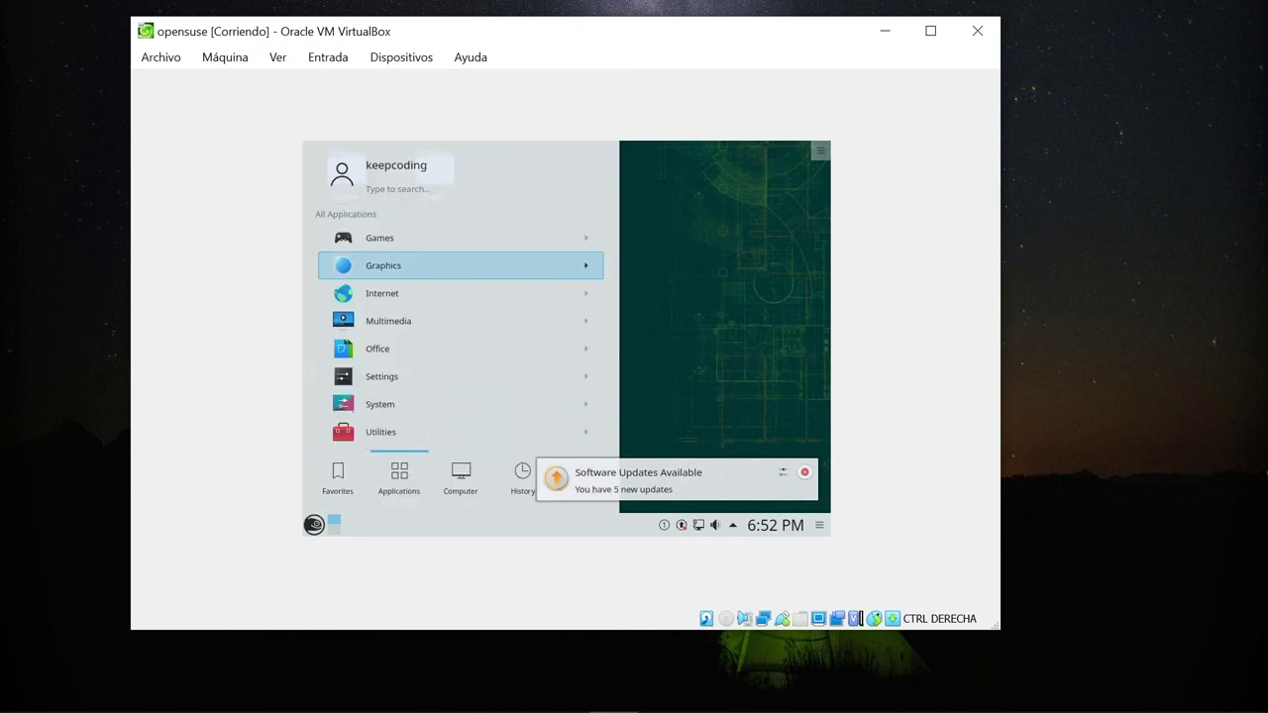
key(Escape)
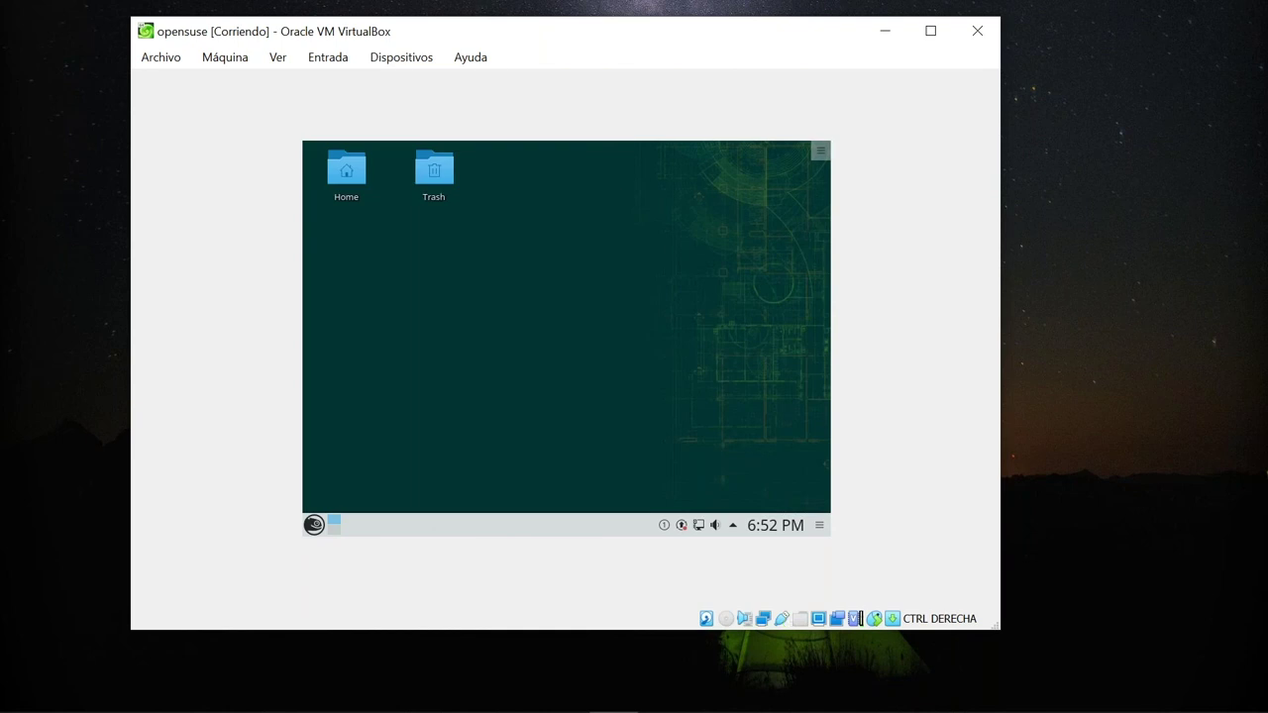
Close the opensuse virtual machine with the option to save its state.
click(977, 38)
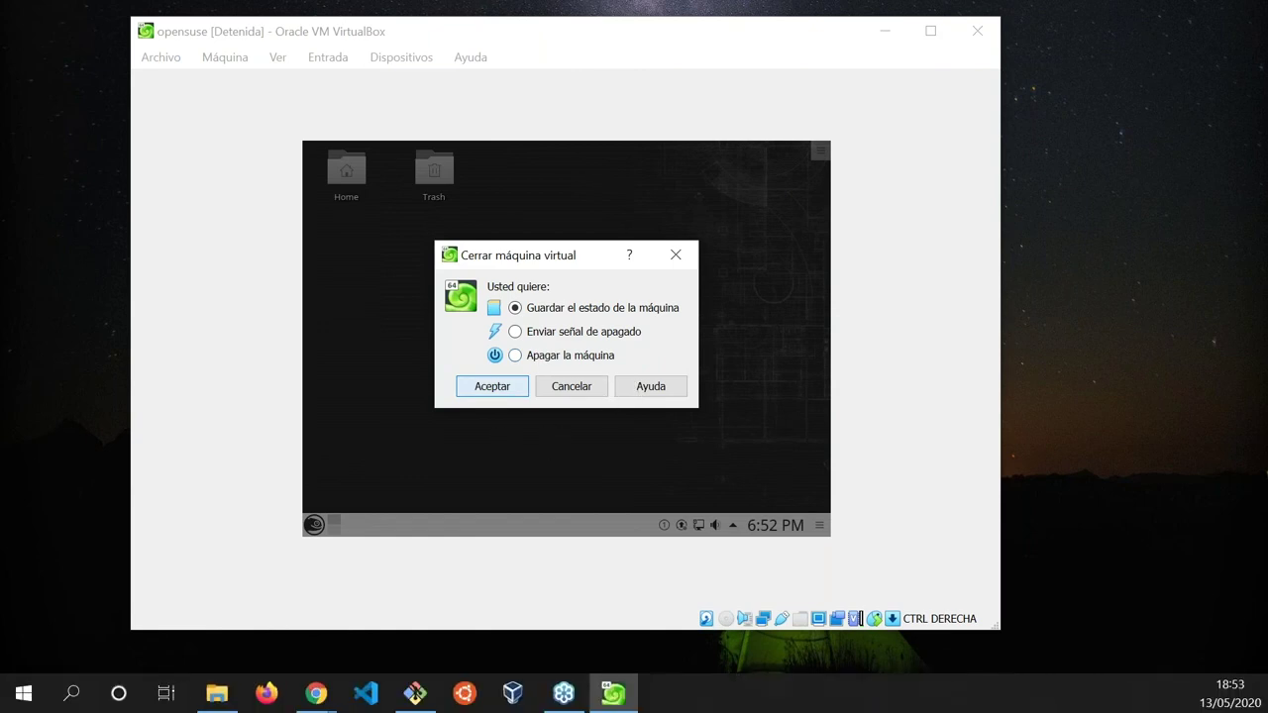
mouse_move(316, 694)
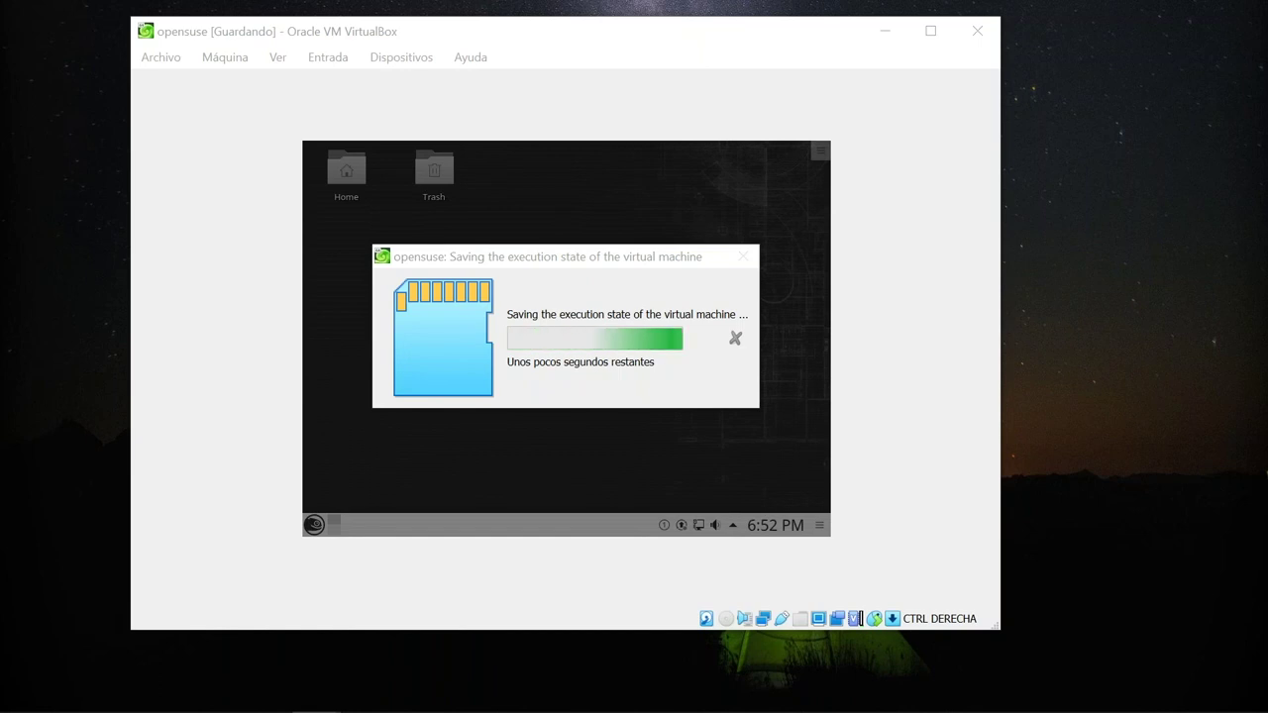
Switch to the Google Slides presentation in Chrome and start the slideshow from slide 27, Configuración avanzada de Vagrant.
key(alt+Tab)
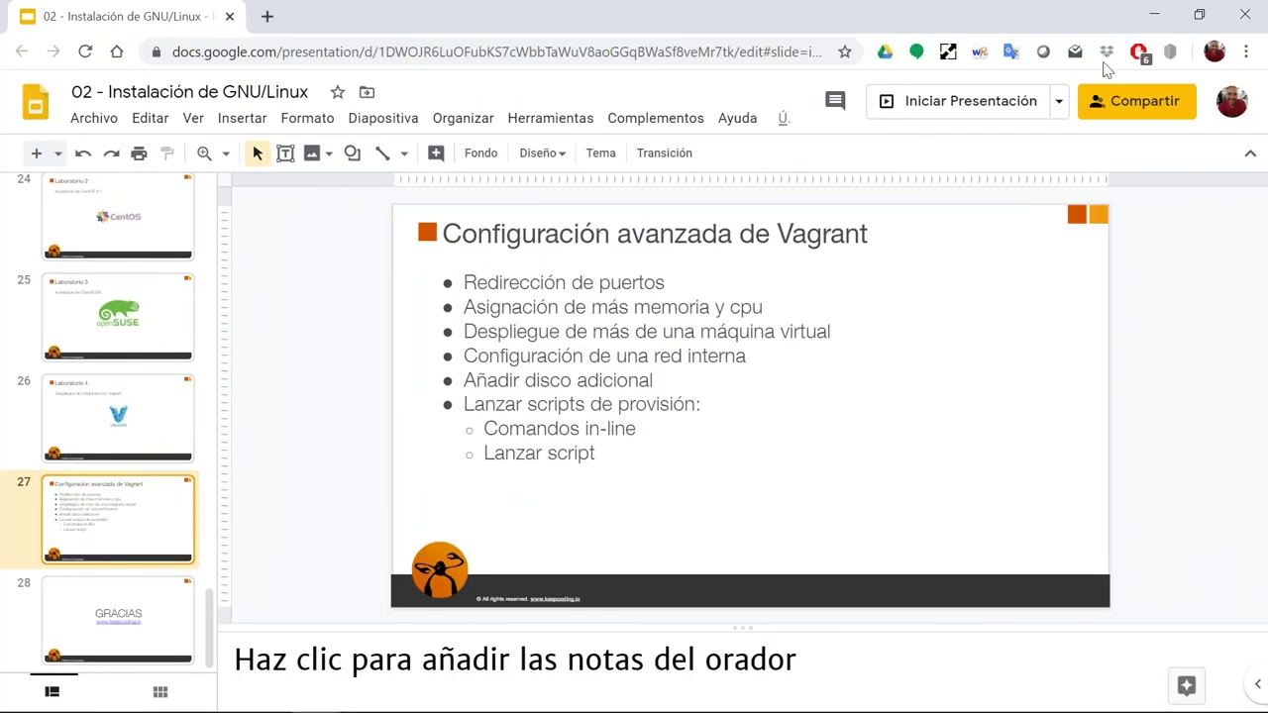
click(991, 100)
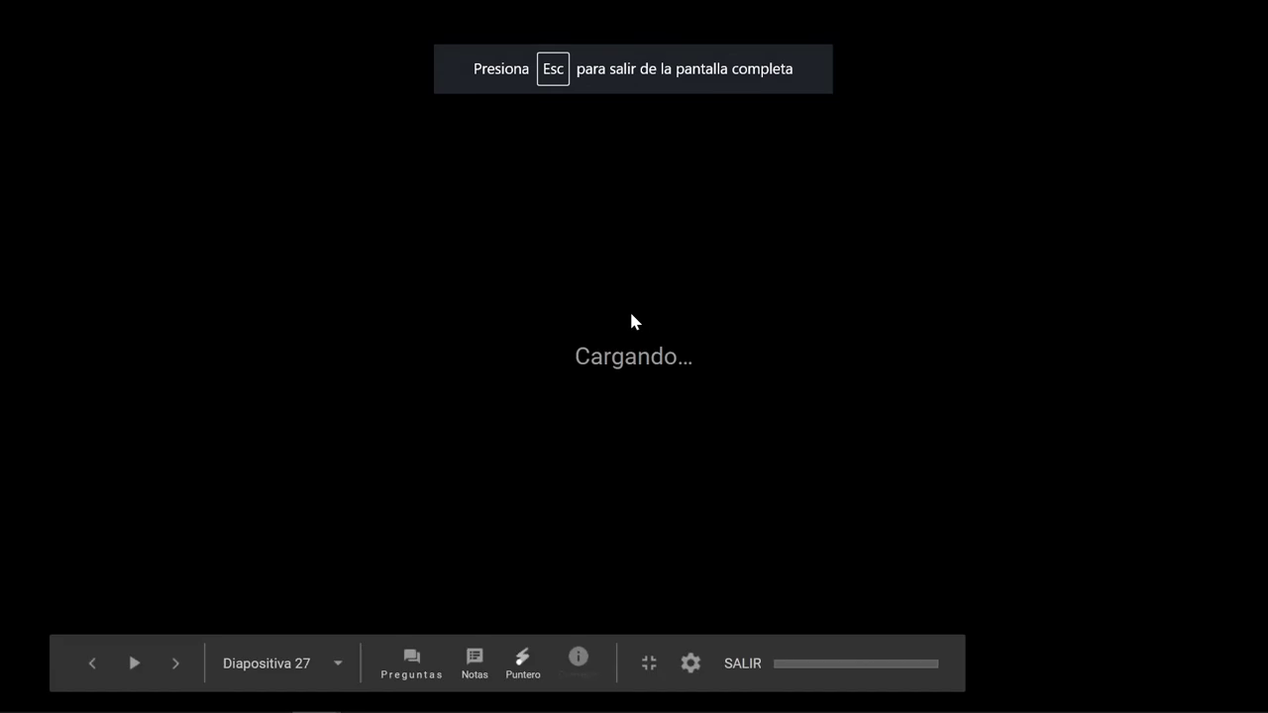